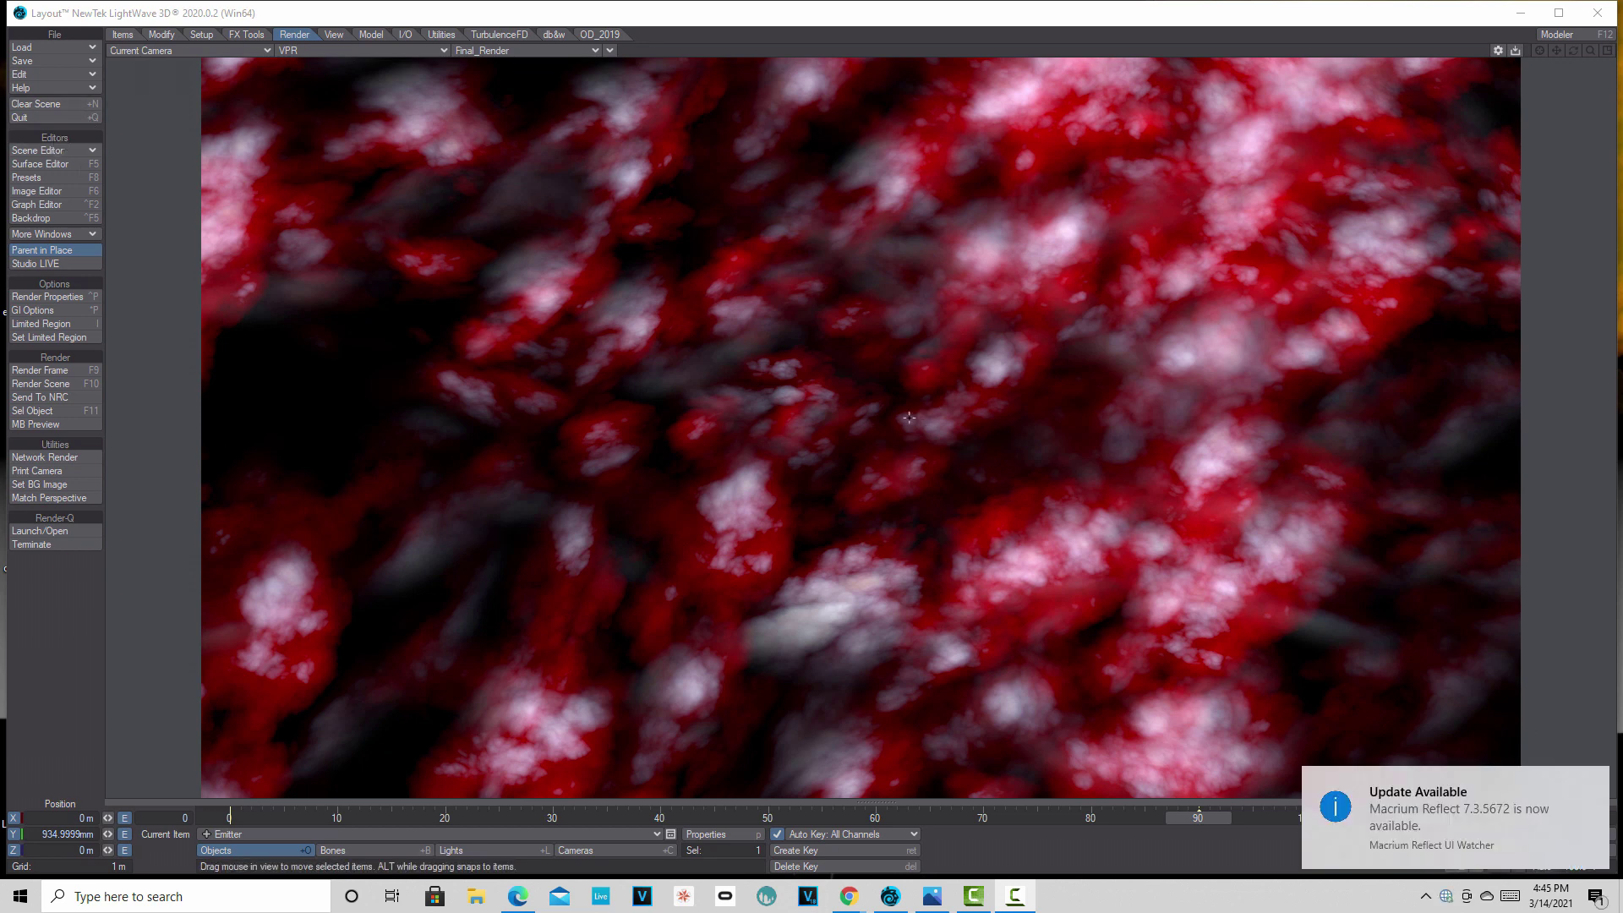
- Clear the scene and add a particle emitter named Emitter with the HV Emitter type
{"action": "left_click", "coordinate": [53, 105]}
{"action": "left_click", "coordinate": [348, 424]}
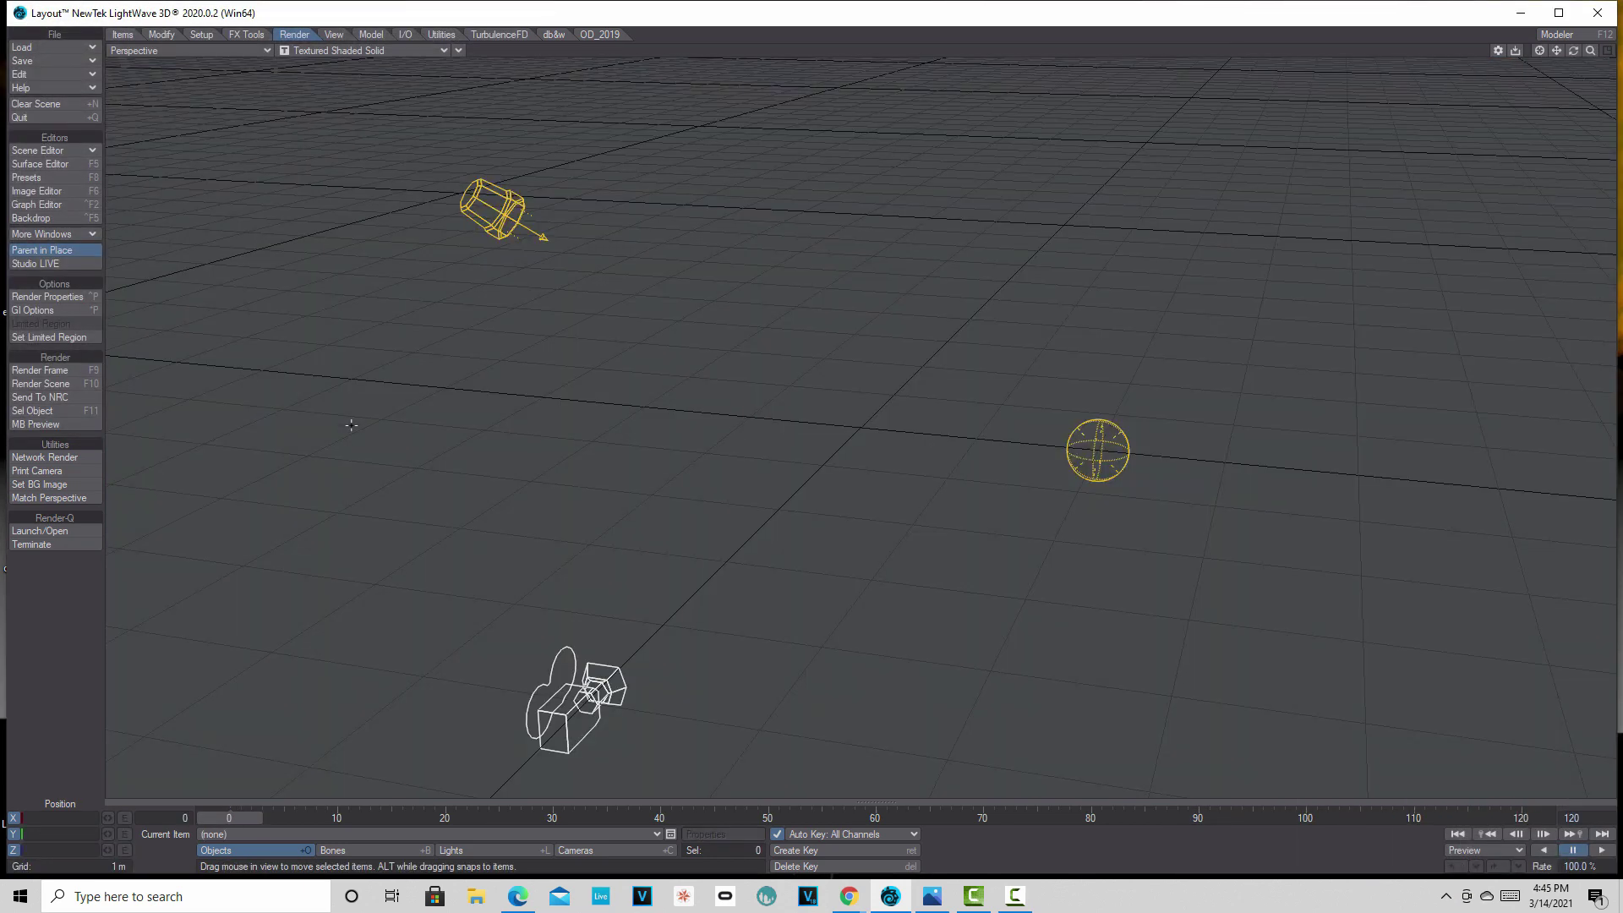
{"action": "left_click", "coordinate": [237, 36]}
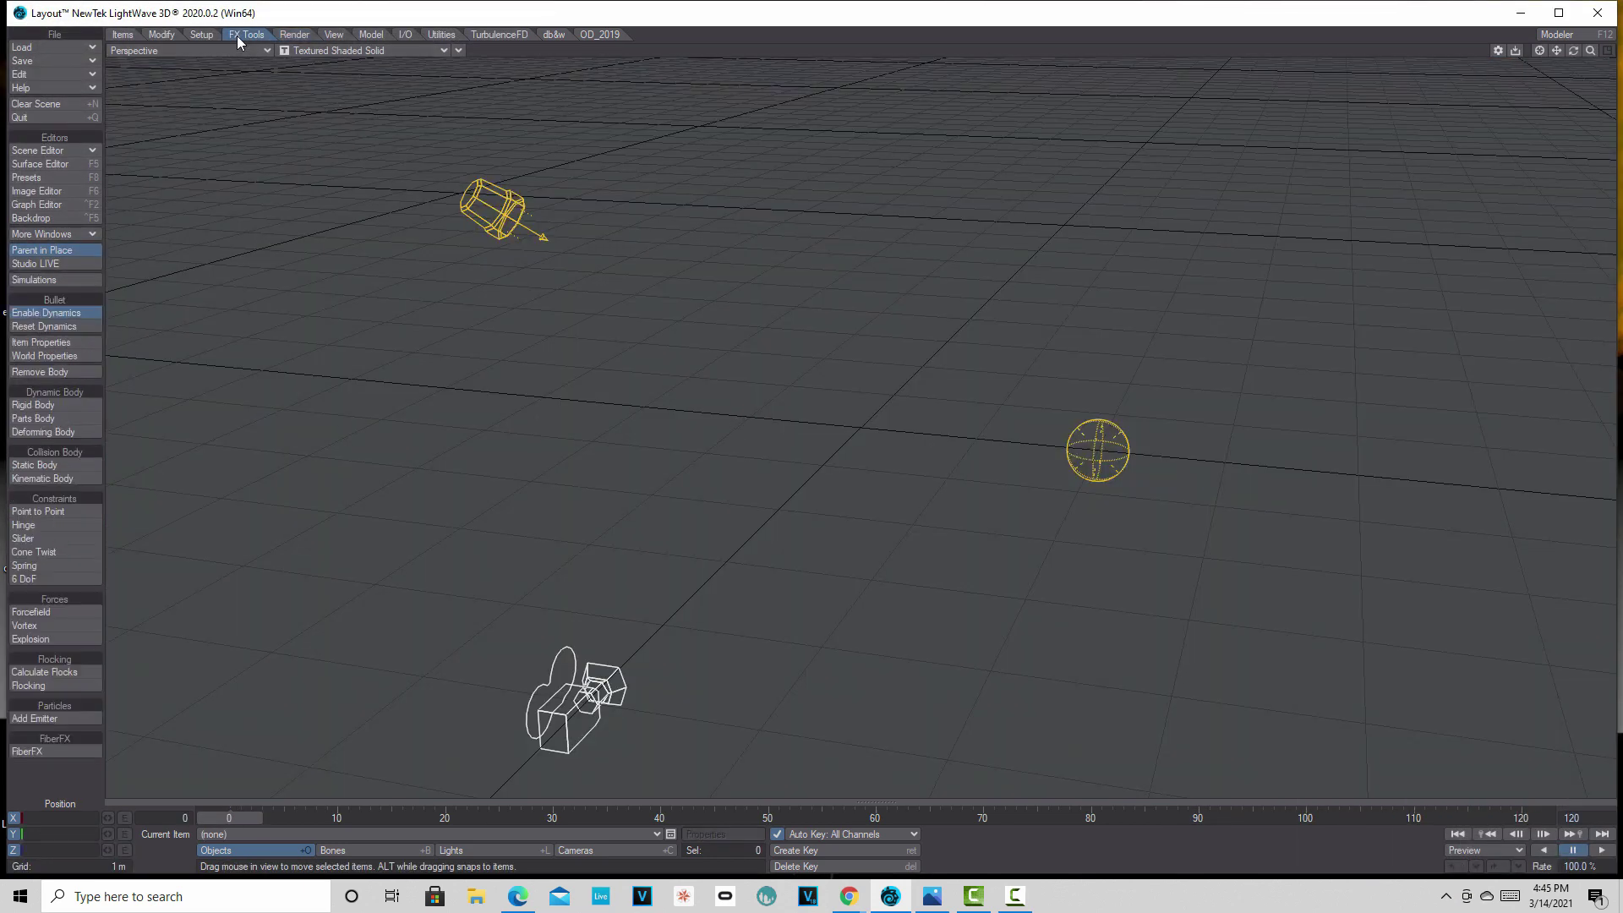
{"action": "left_click", "coordinate": [72, 720]}
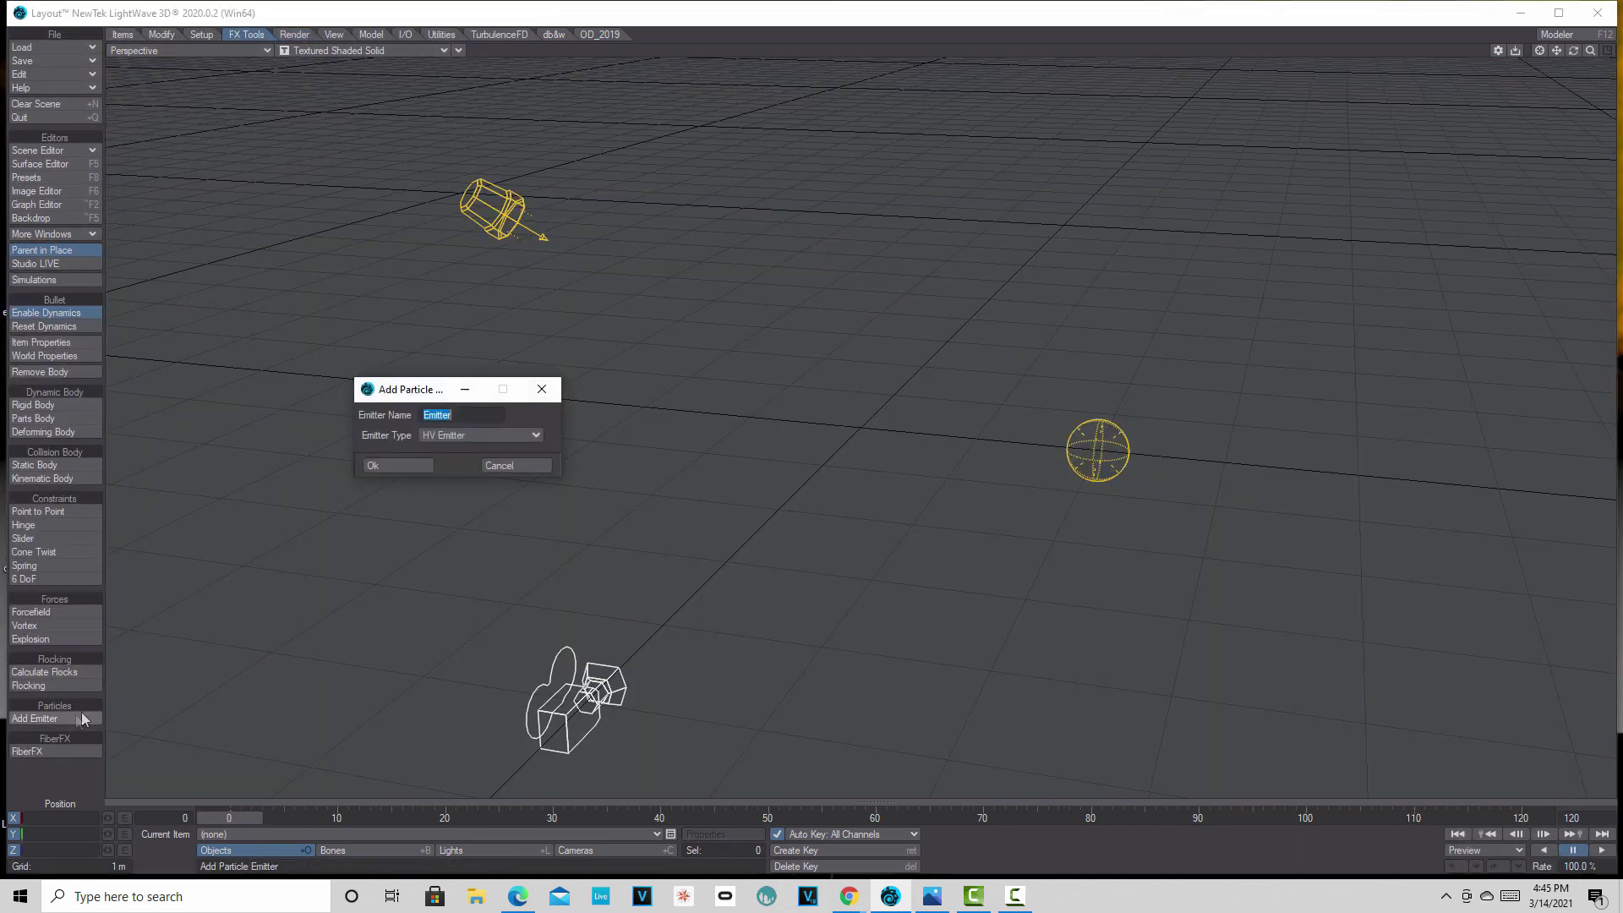
{"action": "left_click", "coordinate": [409, 464]}
- Set the emitter's Y velocity to 2 m and its vibration to 3.0 m/s
{"action": "left_click", "coordinate": [1311, 312]}
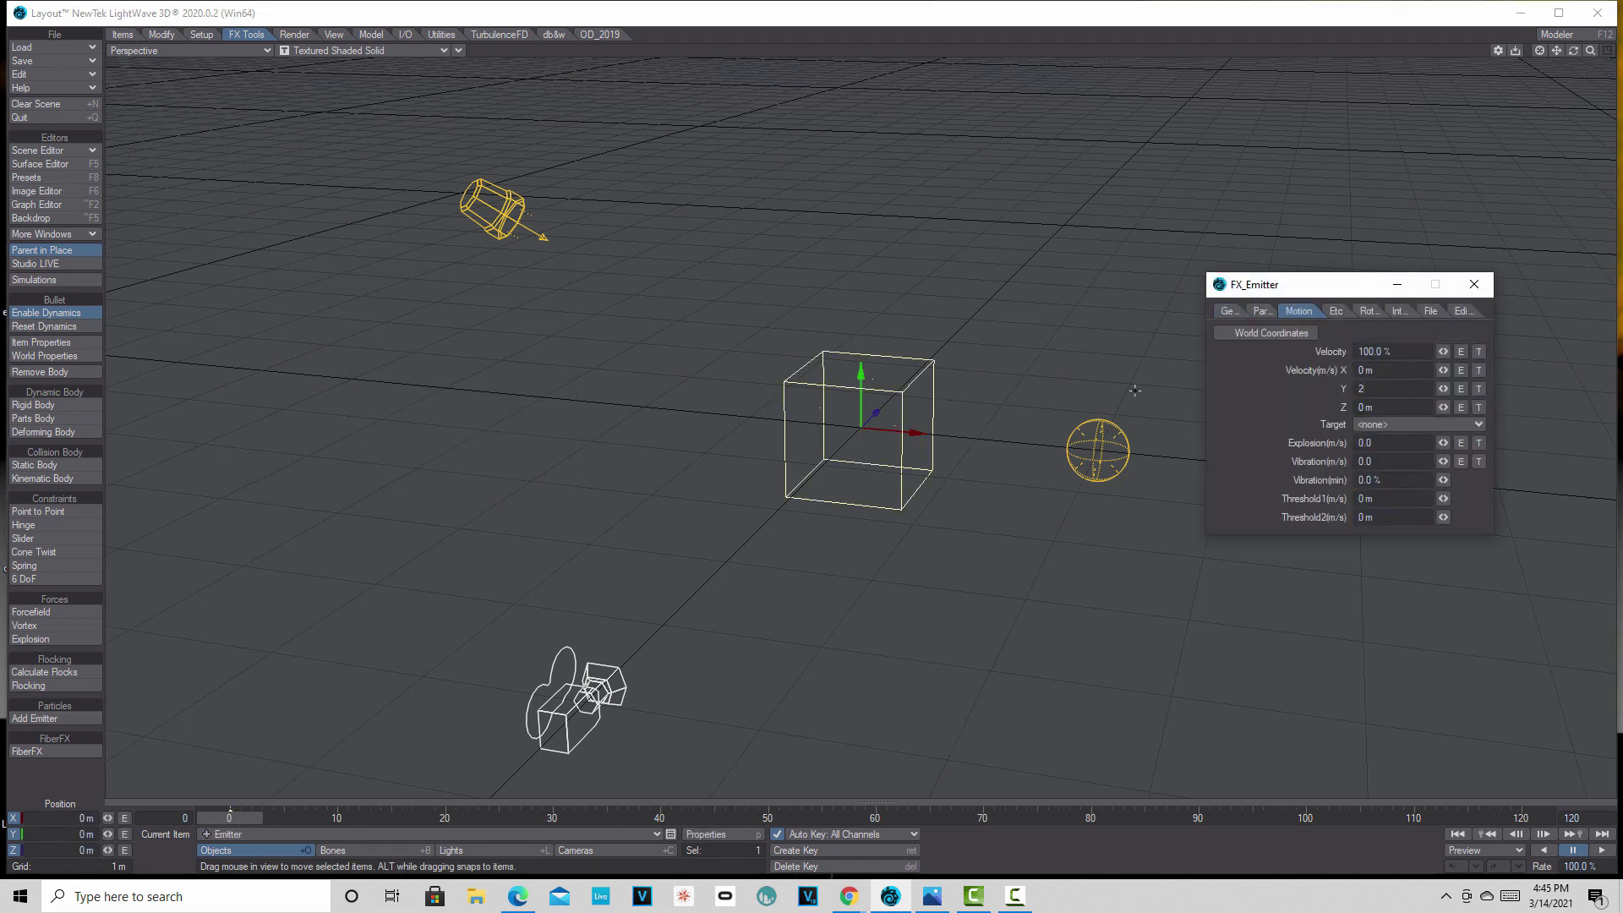
{"action": "type", "text": "3"}
{"action": "key", "text": "Tab"}
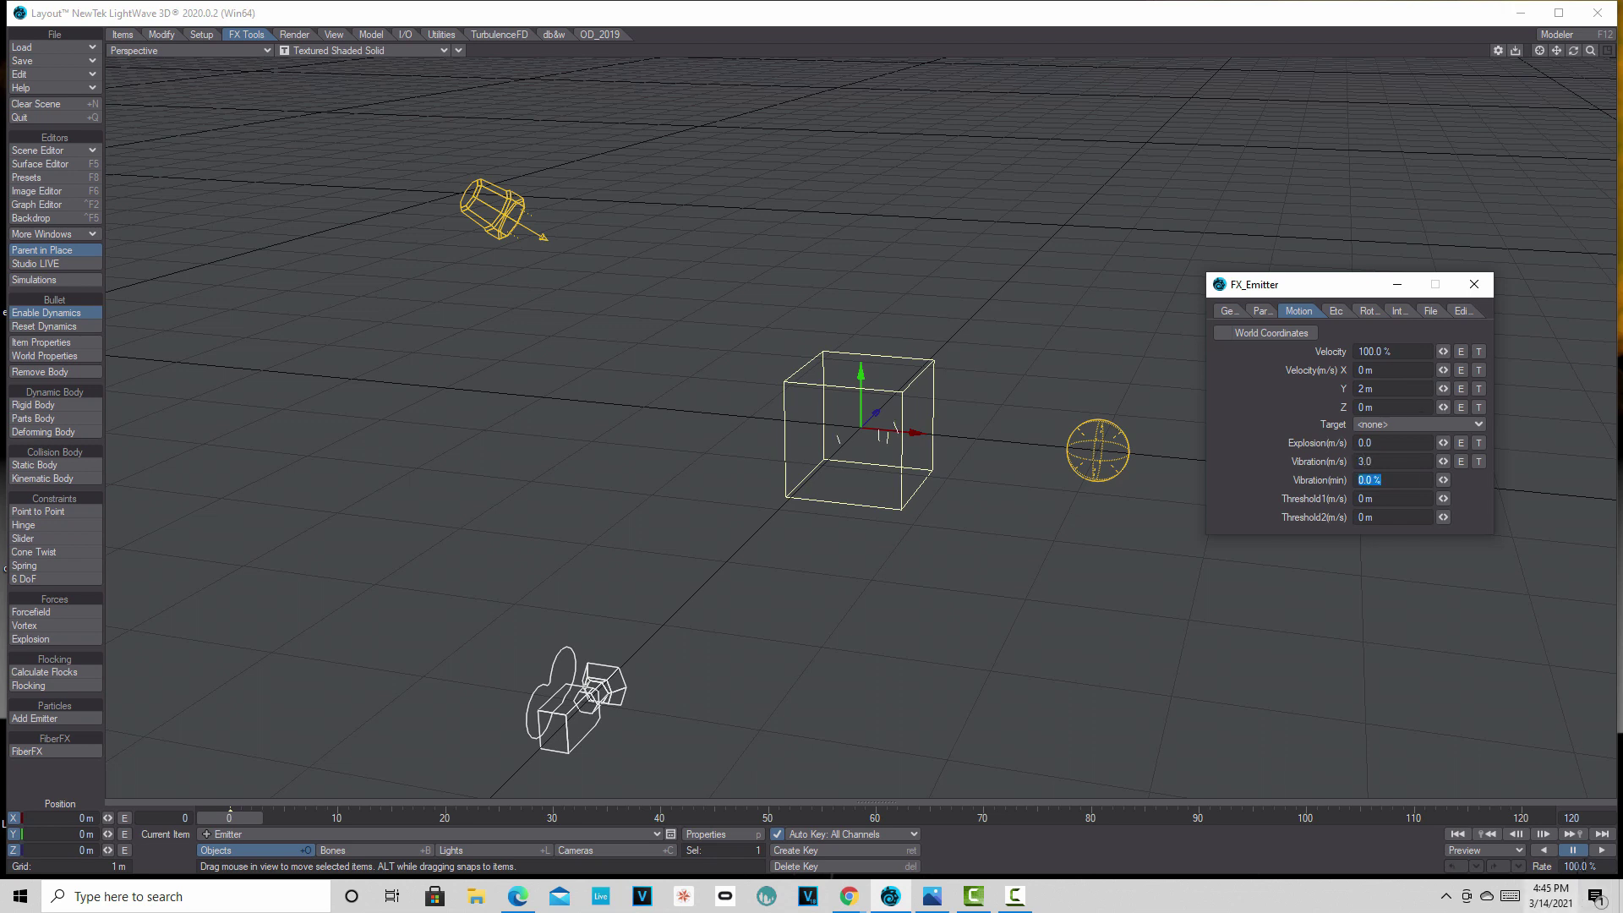
- Play the particle simulation to frame 45, close the emitter properties, and frame the particles closely in the perspective view
{"action": "left_click", "coordinate": [1602, 851]}
{"action": "left_click", "coordinate": [1573, 850]}
{"action": "left_click", "coordinate": [1474, 285]}
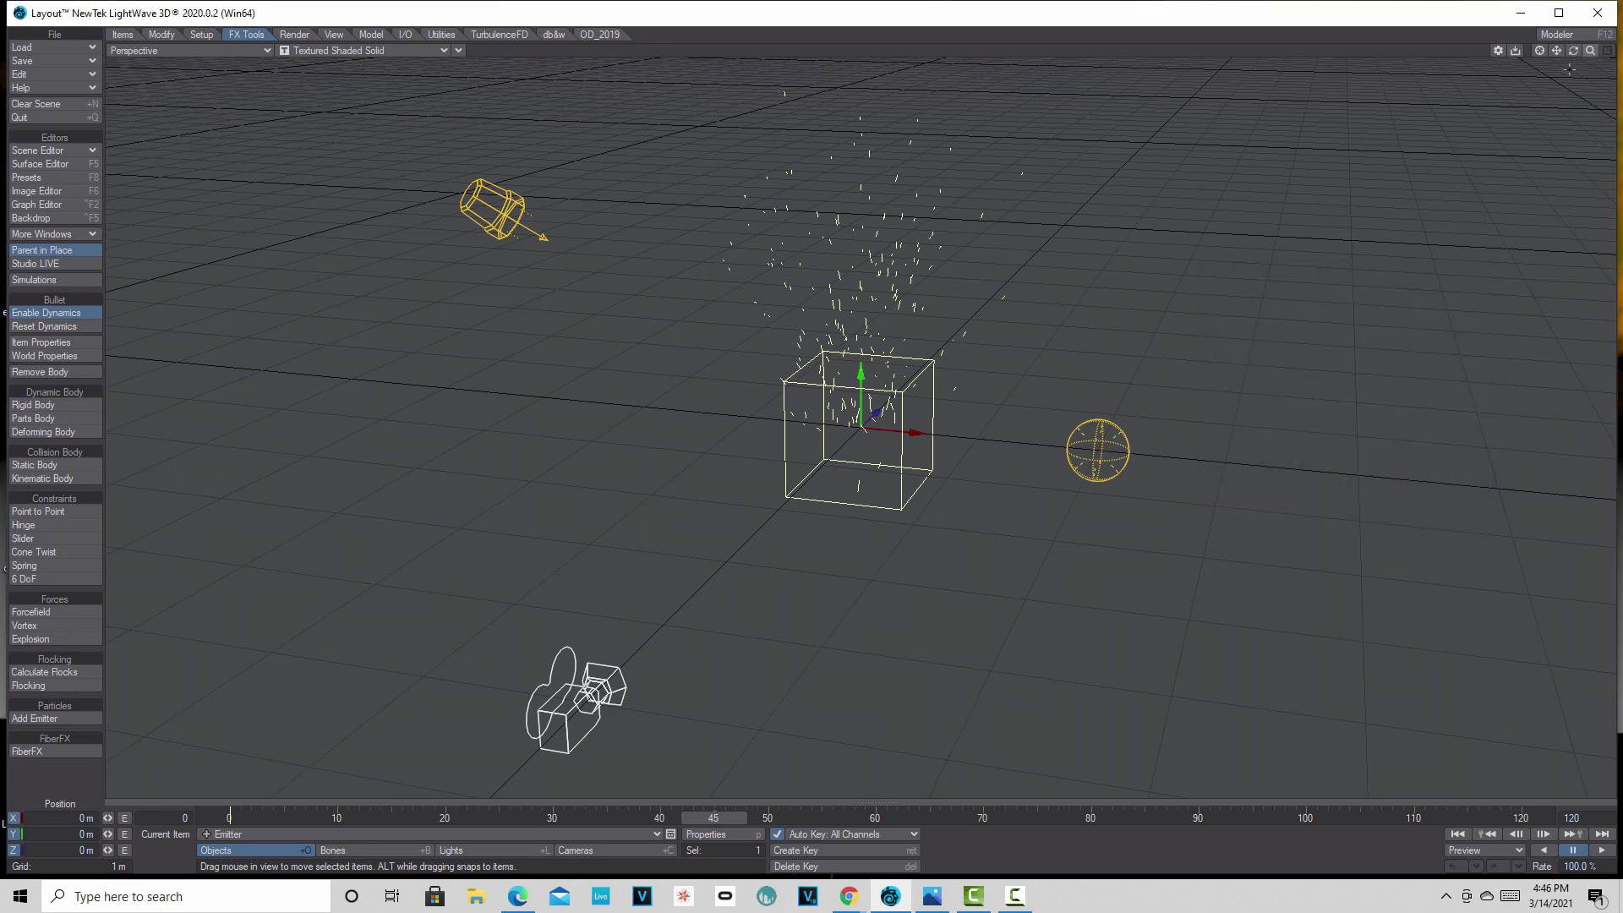
{"action": "mouse_move", "coordinate": [1593, 55]}
{"action": "left_mouse_down"}
{"action": "mouse_move", "coordinate": [1614, 56]}
{"action": "mouse_move", "coordinate": [1556, 76]}
{"action": "mouse_move", "coordinate": [1557, 53]}
{"action": "mouse_move", "coordinate": [1613, 54]}
{"action": "left_mouse_up"}
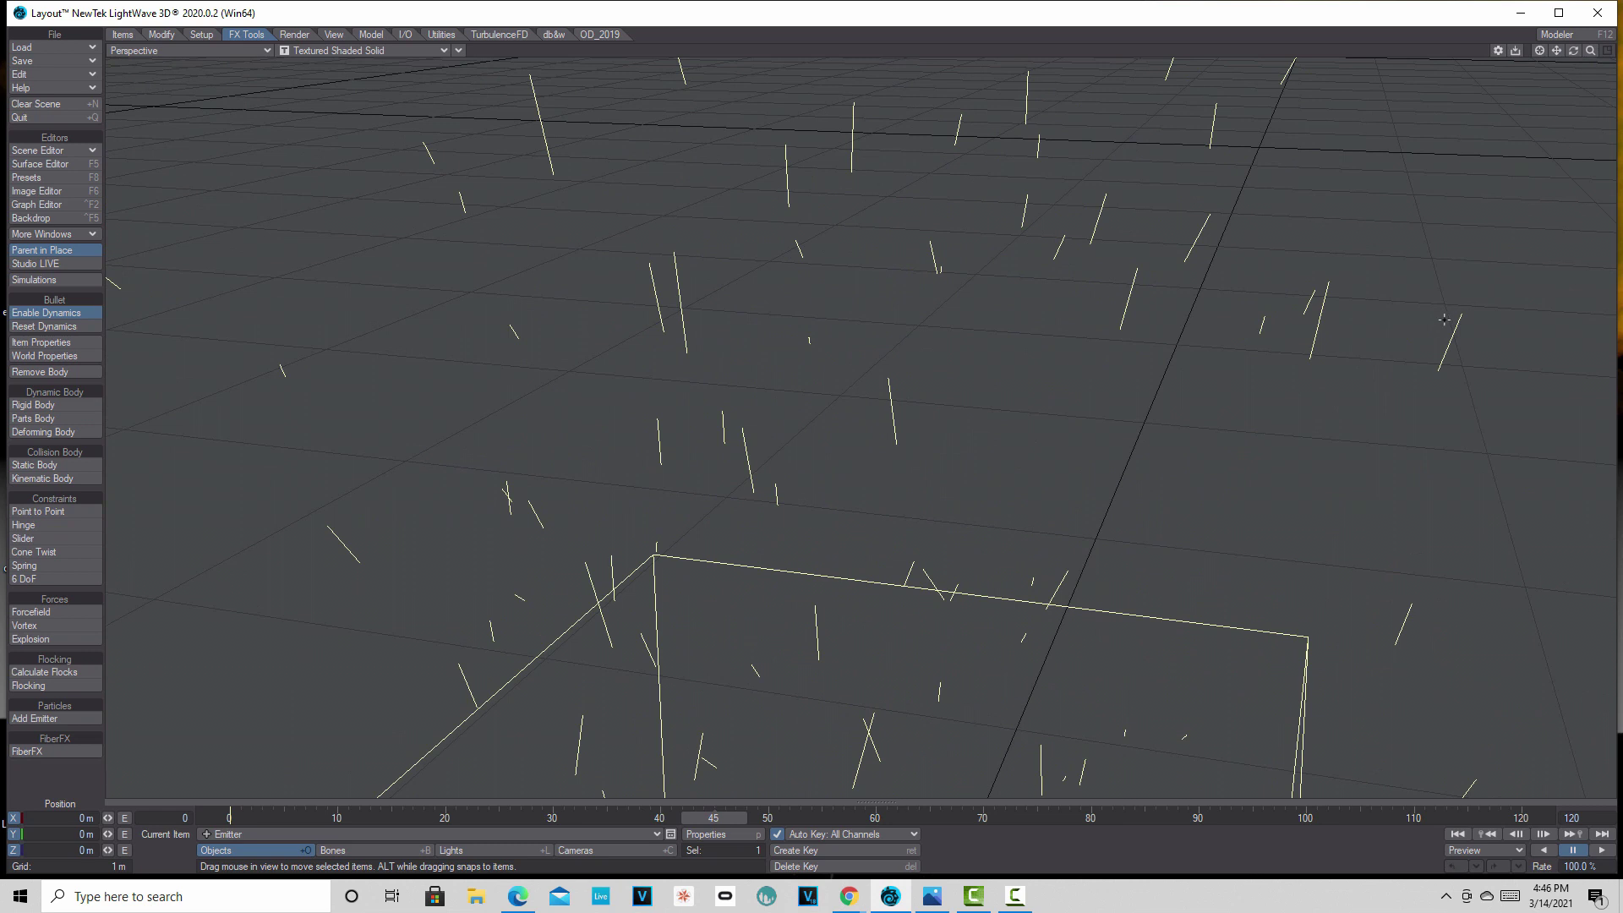
{"action": "left_click_drag", "start_coordinate": [1589, 56], "coordinate": [1610, 56]}
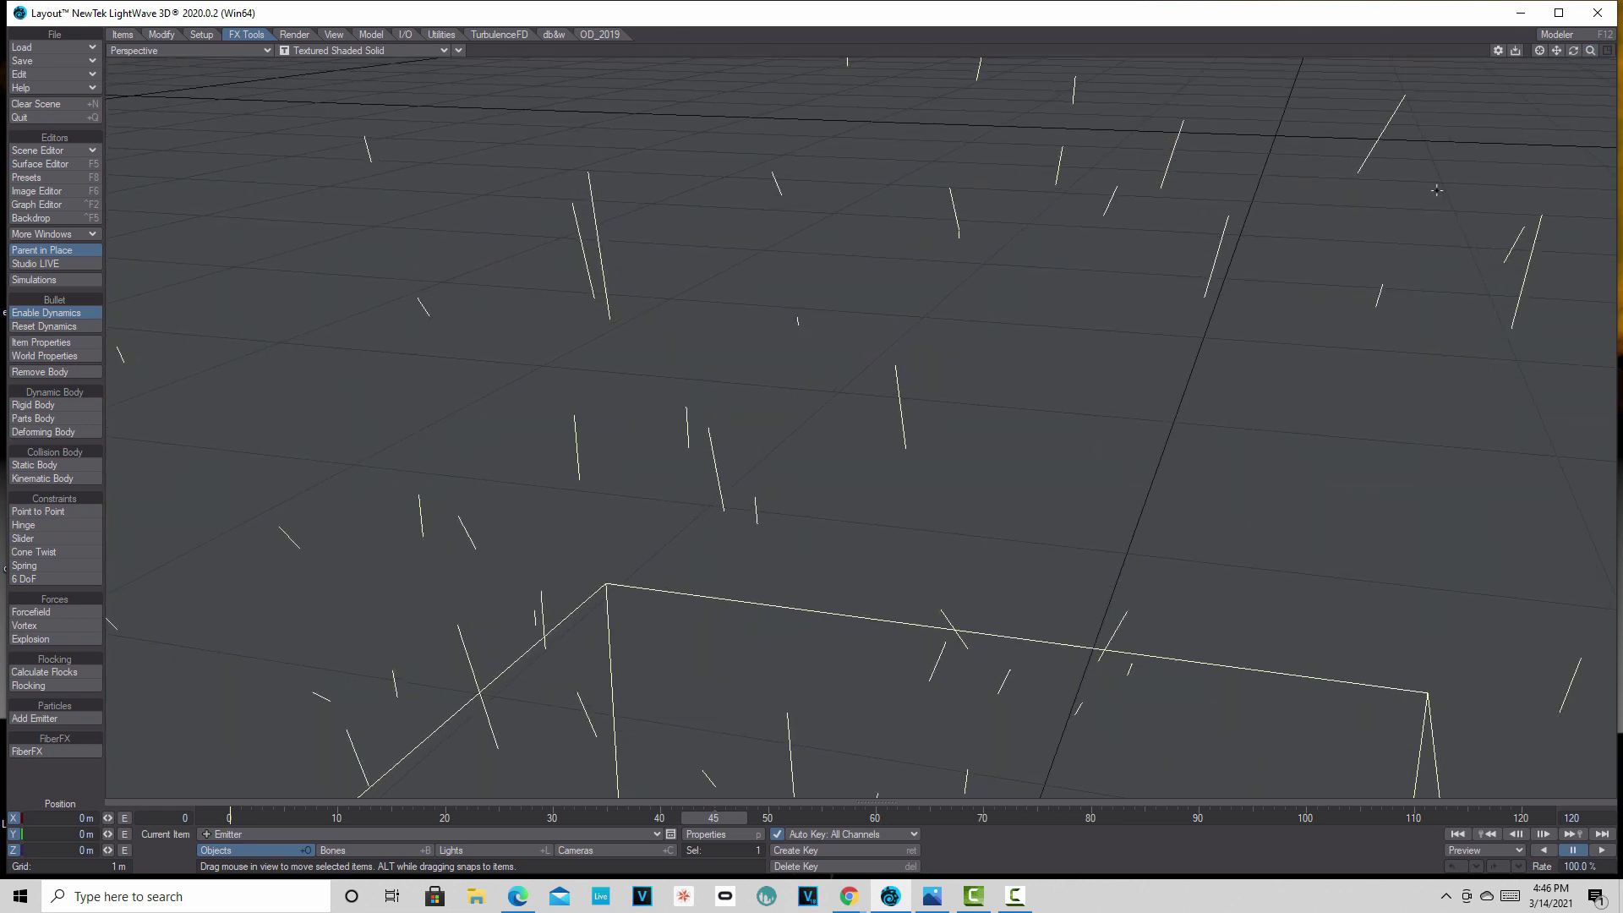
- Turn on Use Legacy Volumetrics in the volumetric render properties and close them
{"action": "left_click", "coordinate": [295, 34]}
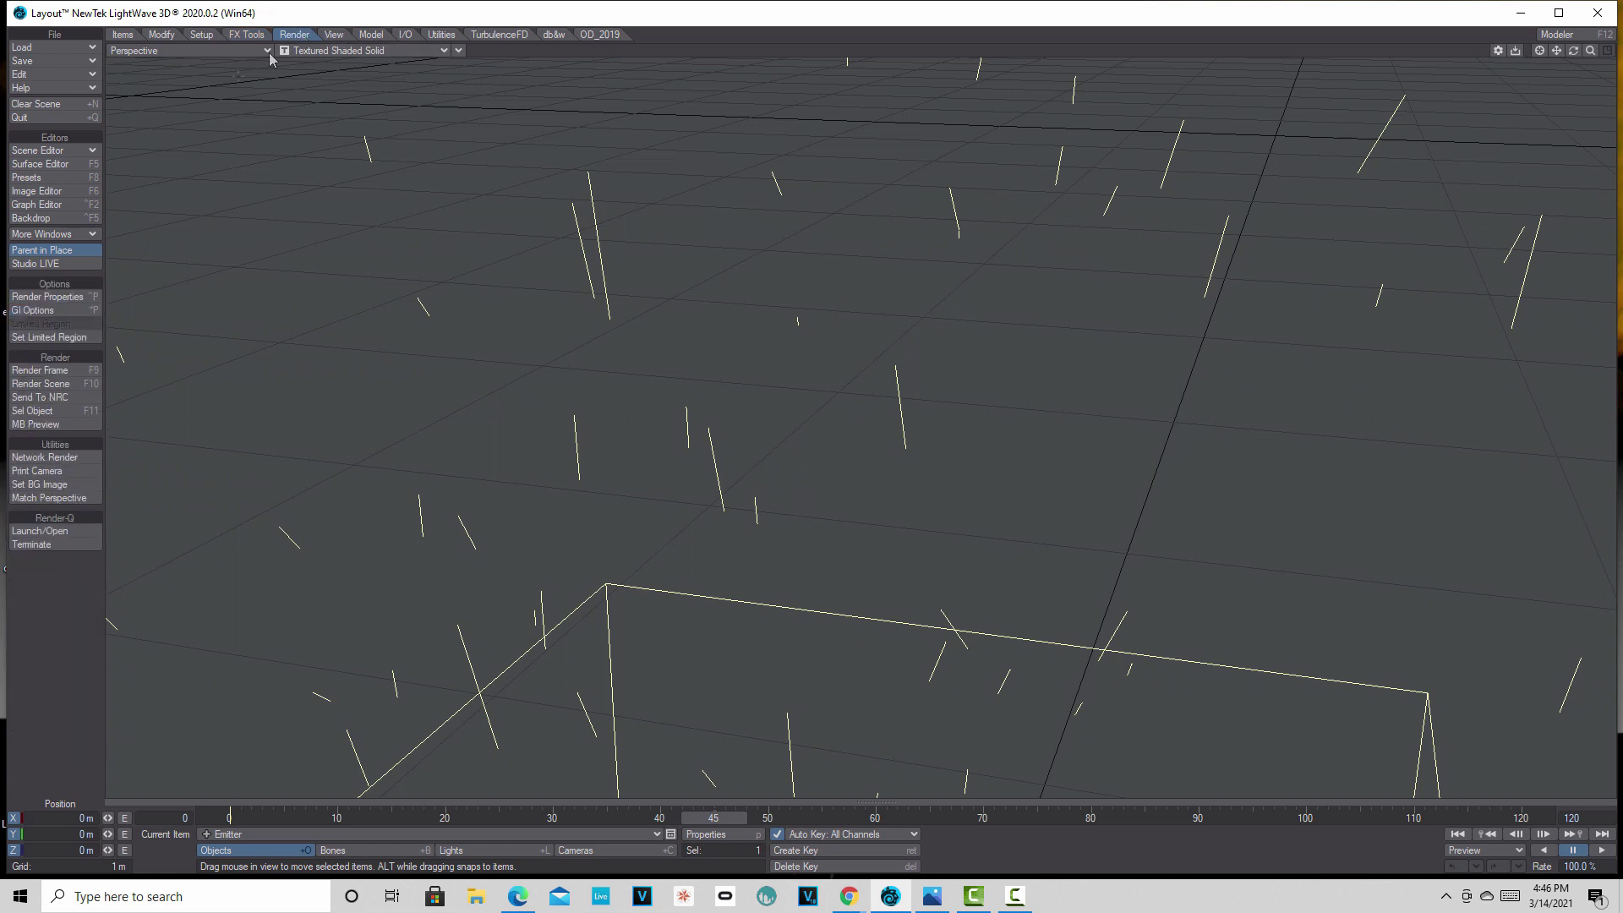
{"action": "left_click", "coordinate": [48, 296]}
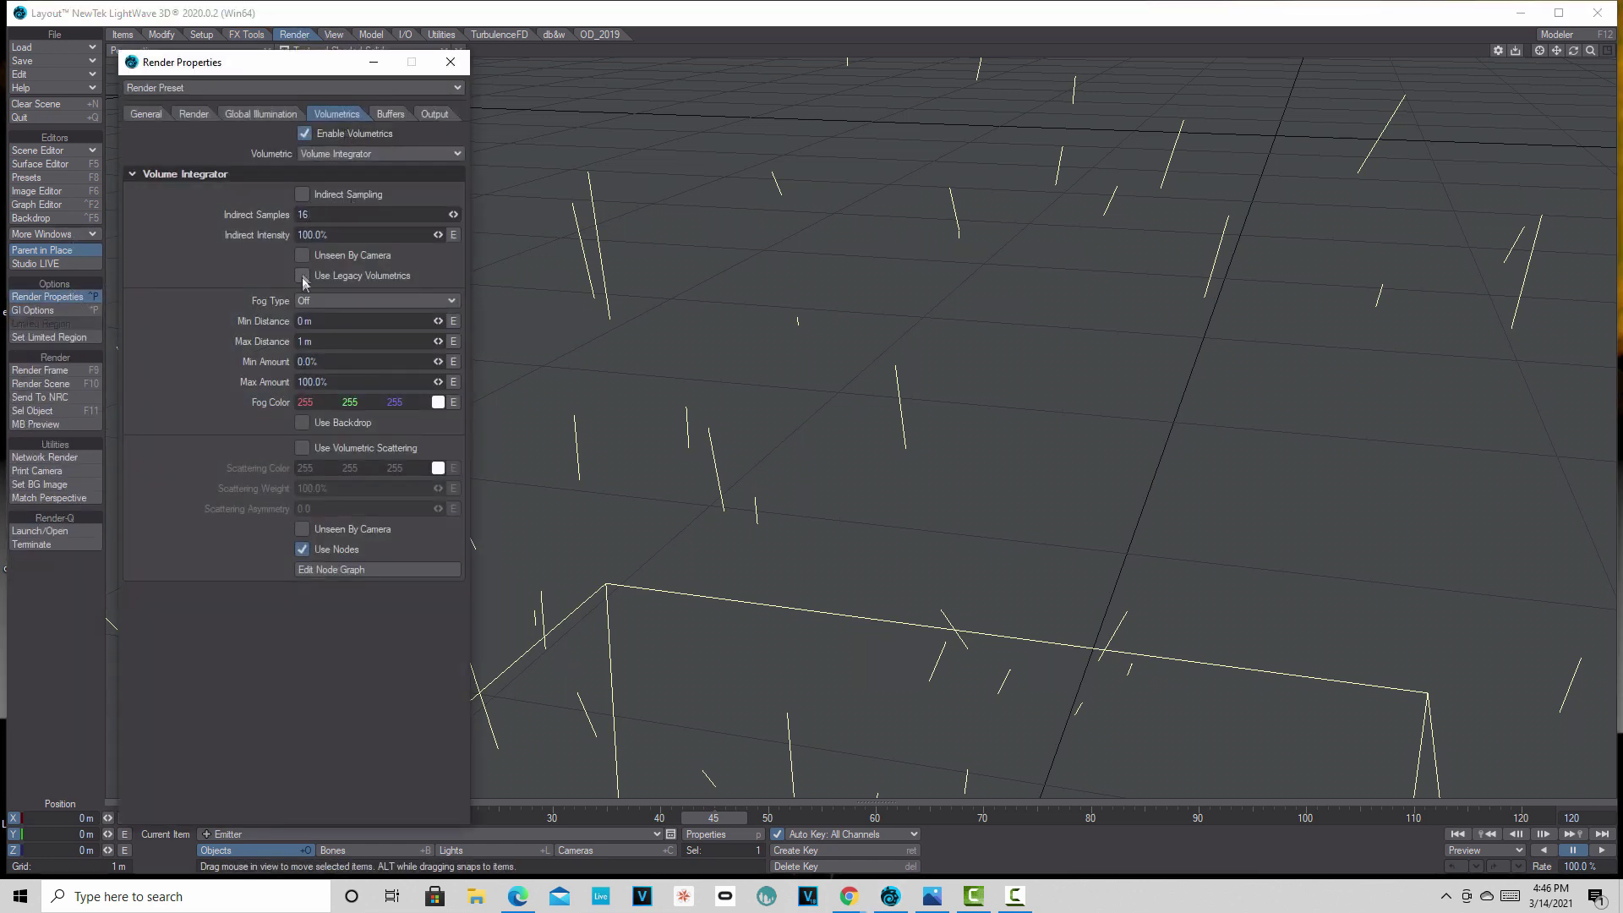
{"action": "left_click", "coordinate": [450, 62]}
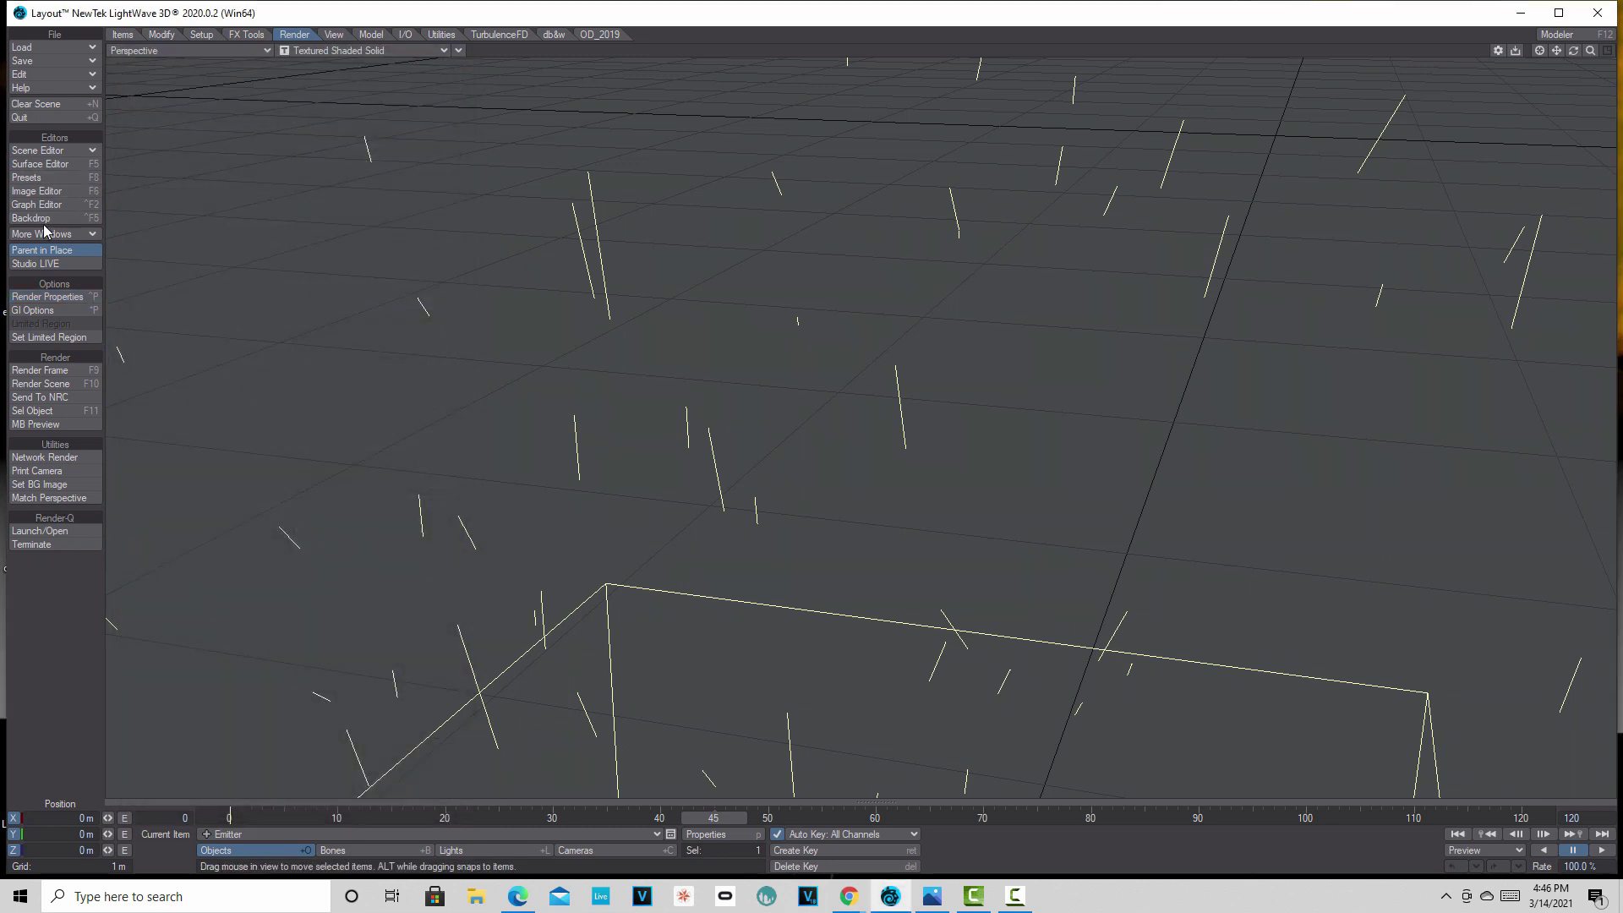
- Switch the viewport to VPR rendering seen through the current camera
{"action": "left_click", "coordinate": [461, 50]}
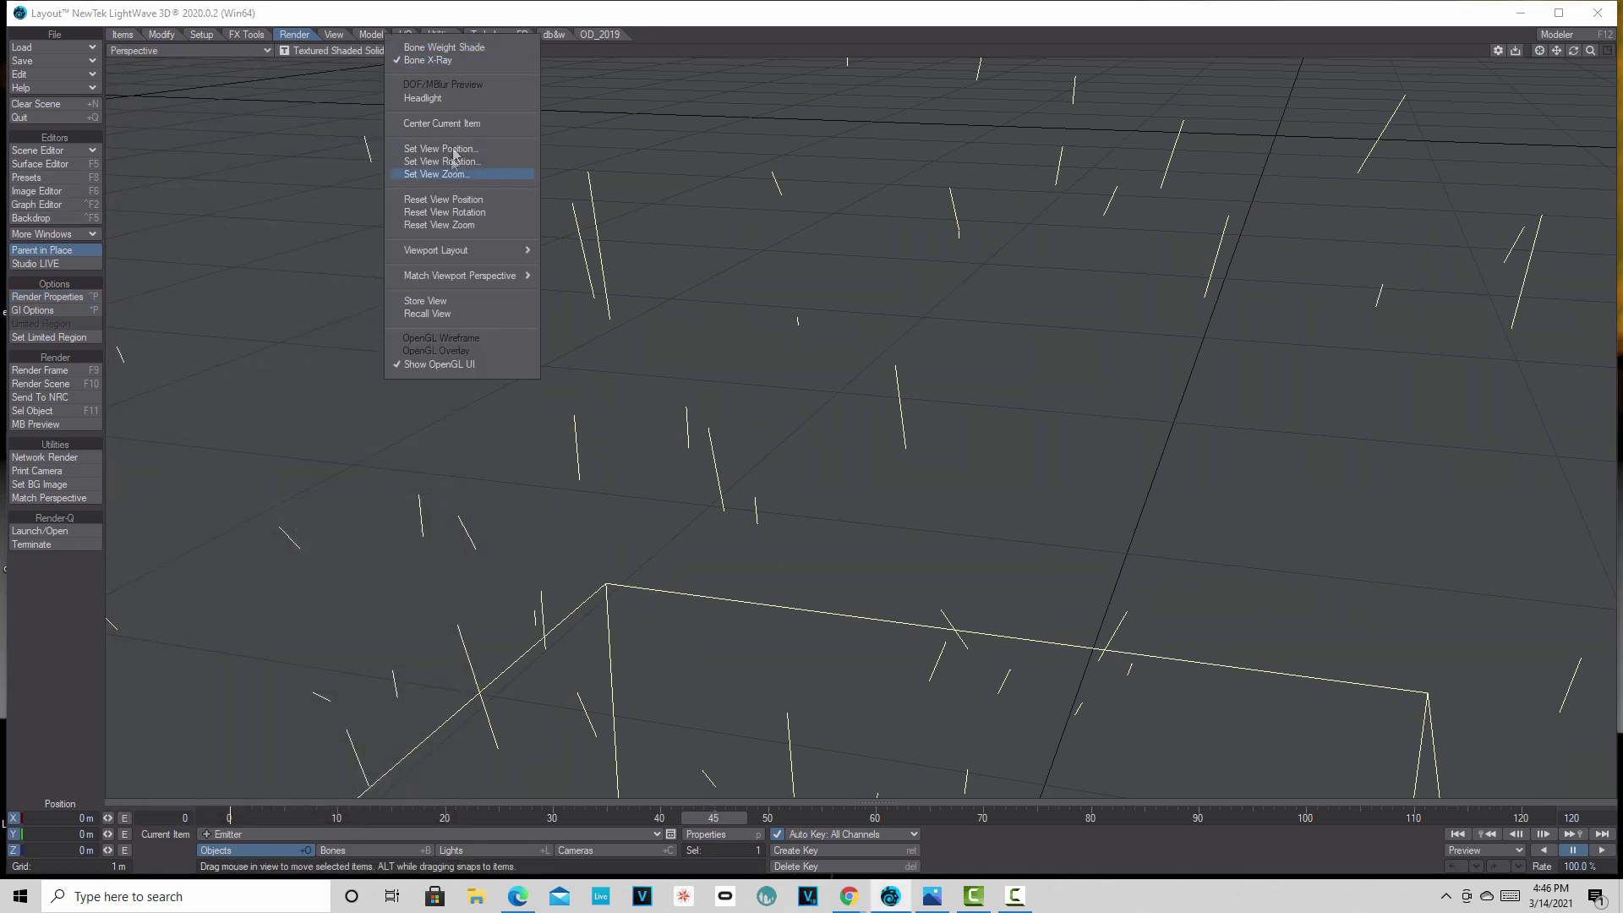
{"action": "left_click", "coordinate": [572, 245]}
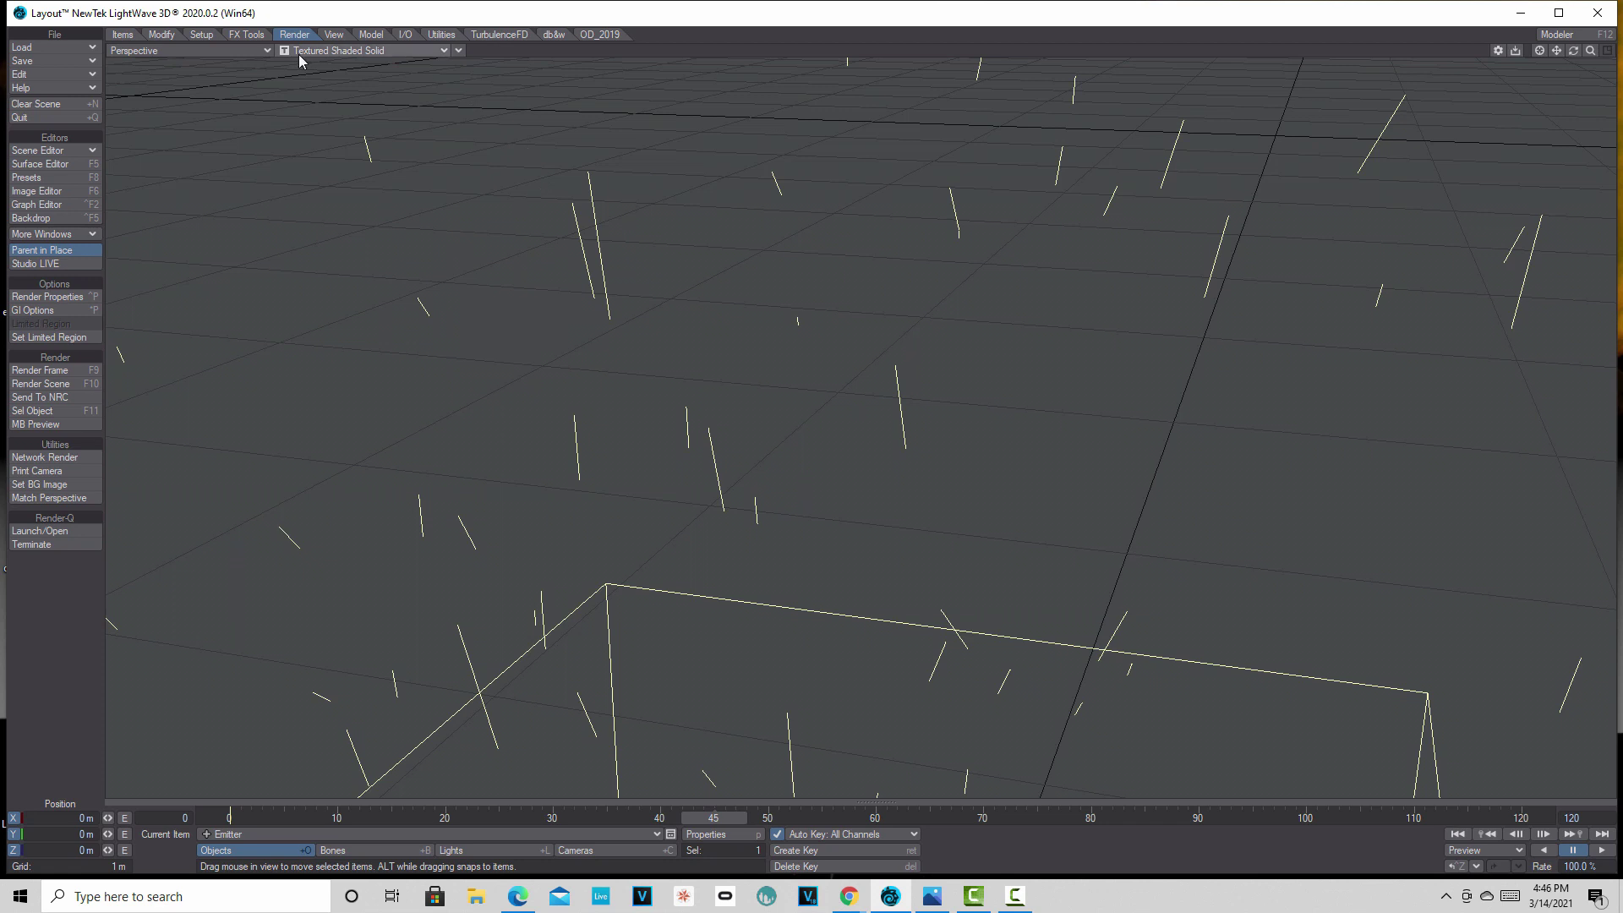
{"action": "left_click", "coordinate": [441, 48]}
{"action": "left_click", "coordinate": [402, 120]}
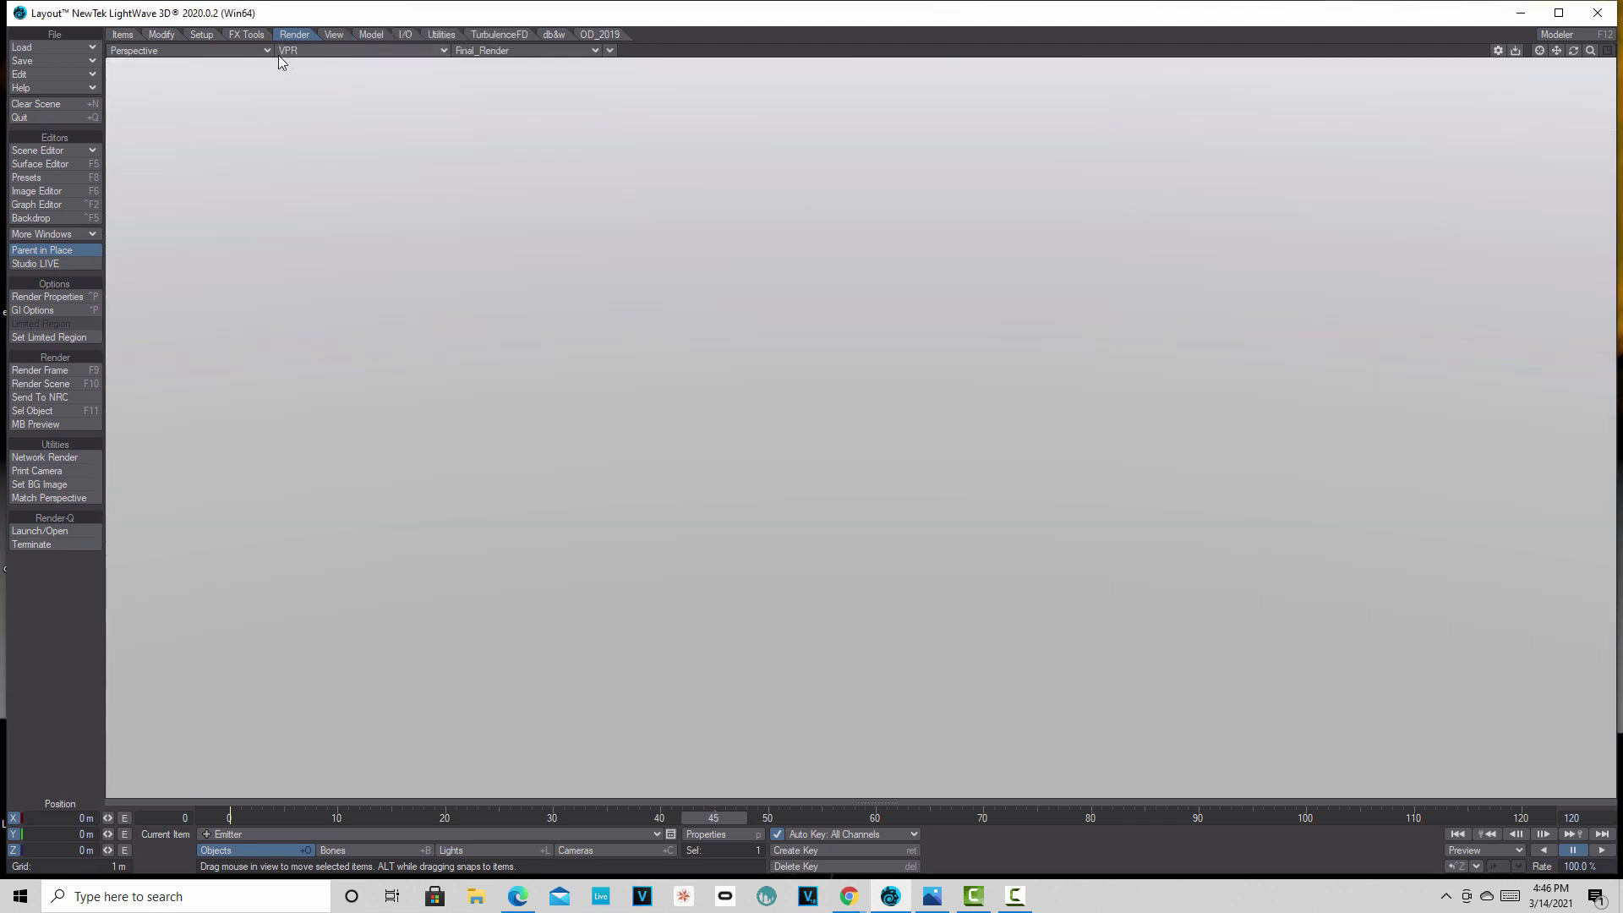
{"action": "left_click", "coordinate": [268, 49]}
{"action": "mouse_move", "coordinate": [264, 138]}
{"action": "left_click", "coordinate": [351, 135]}
- Add HyperVoxels 3.0 as a legacy volumetric effect and activate it for the Emitter object
{"action": "left_click", "coordinate": [43, 218]}
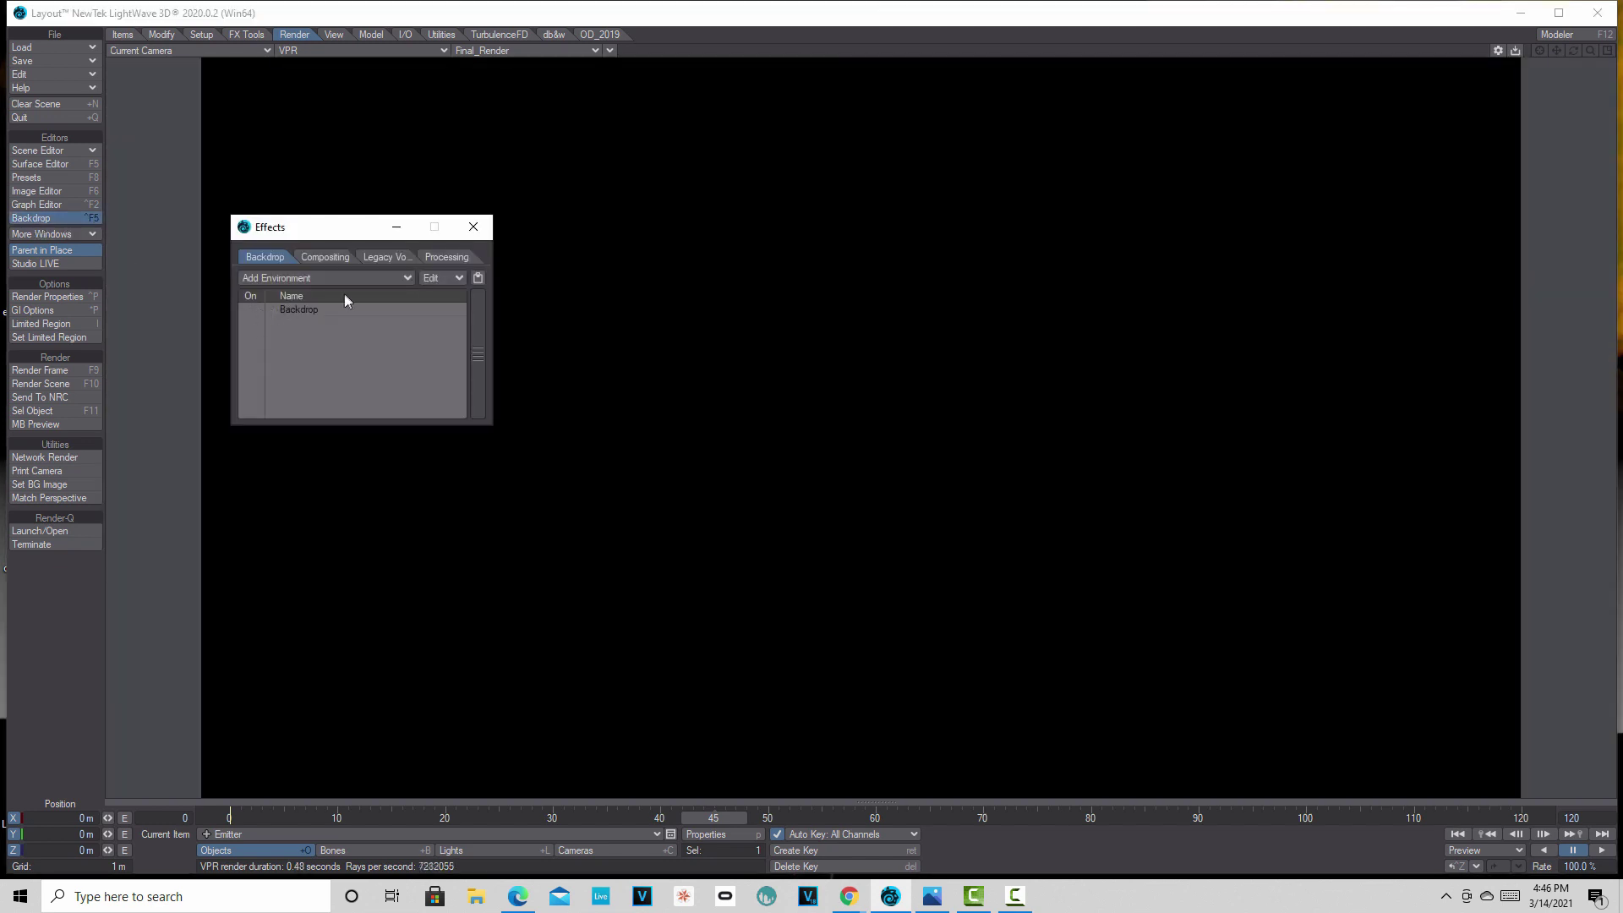
{"action": "left_click", "coordinate": [387, 256]}
{"action": "left_click", "coordinate": [326, 277]}
{"action": "left_click", "coordinate": [347, 313]}
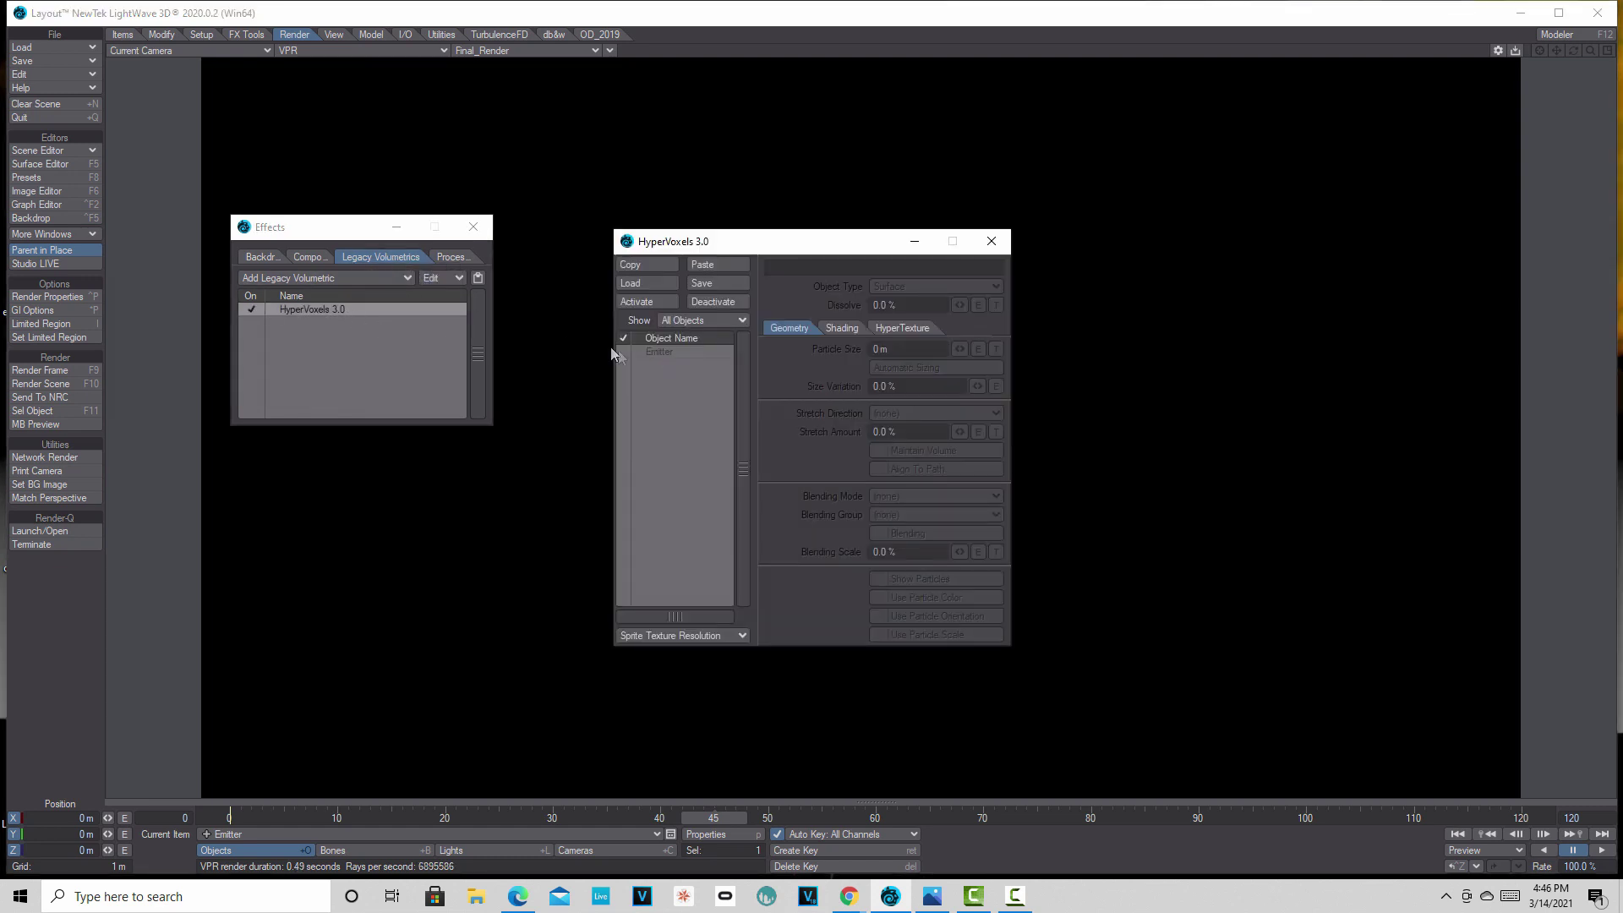
{"action": "double_click", "coordinate": [652, 351]}
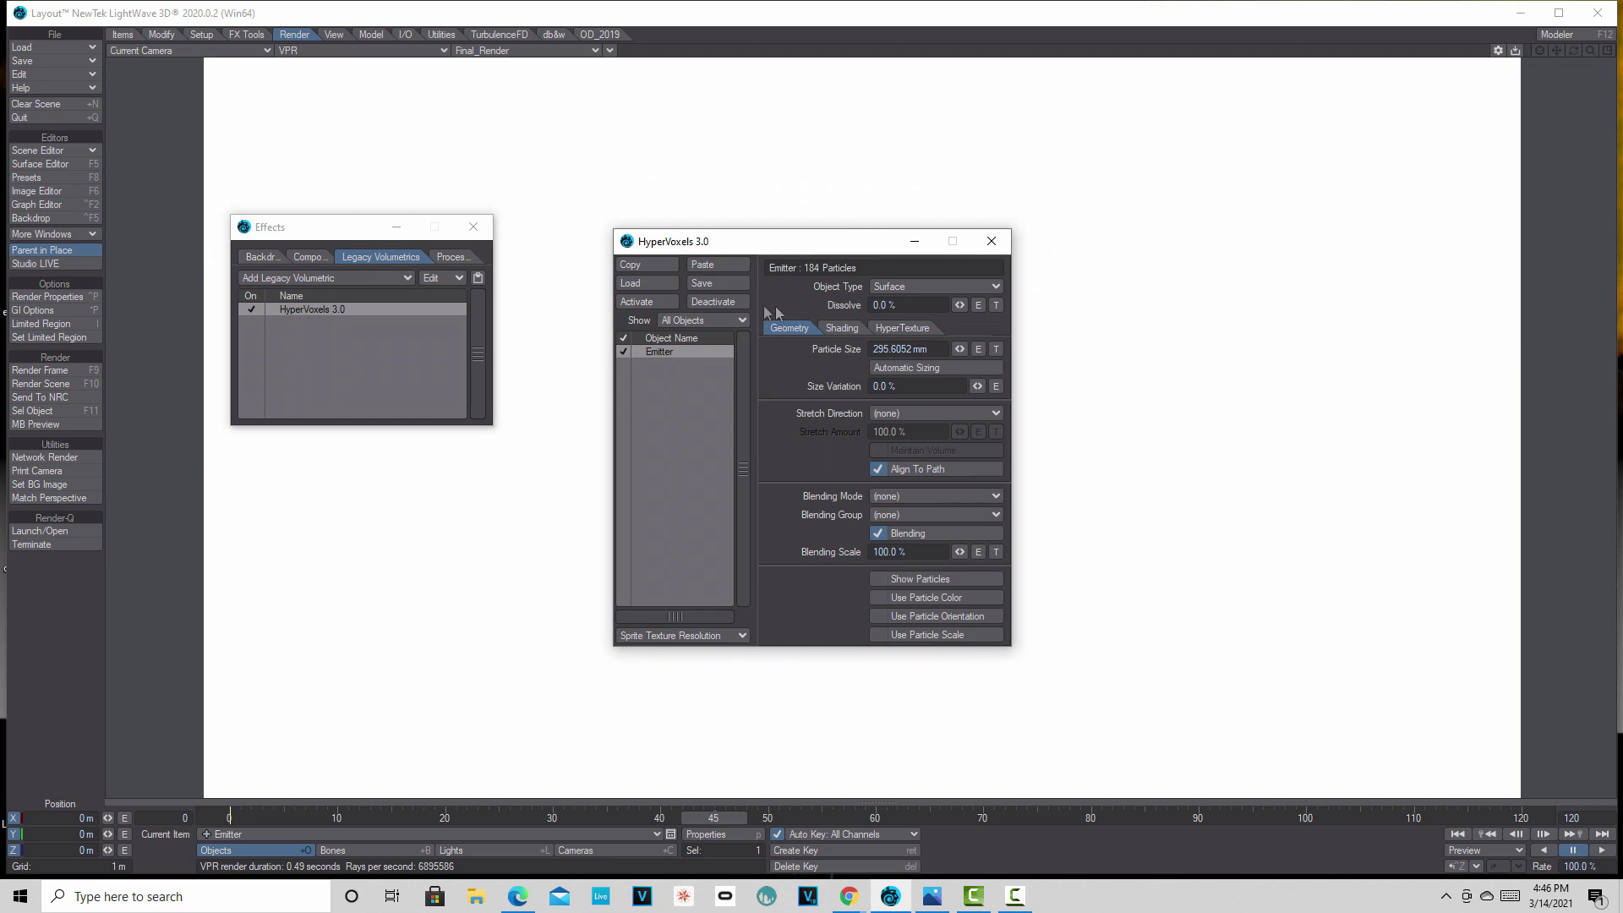
- Minimize the Effects window and set the emitter's HyperVoxels particle size to 125 mm
{"action": "left_click_drag", "start_coordinate": [806, 249], "coordinate": [1126, 275]}
{"action": "left_click", "coordinate": [396, 227]}
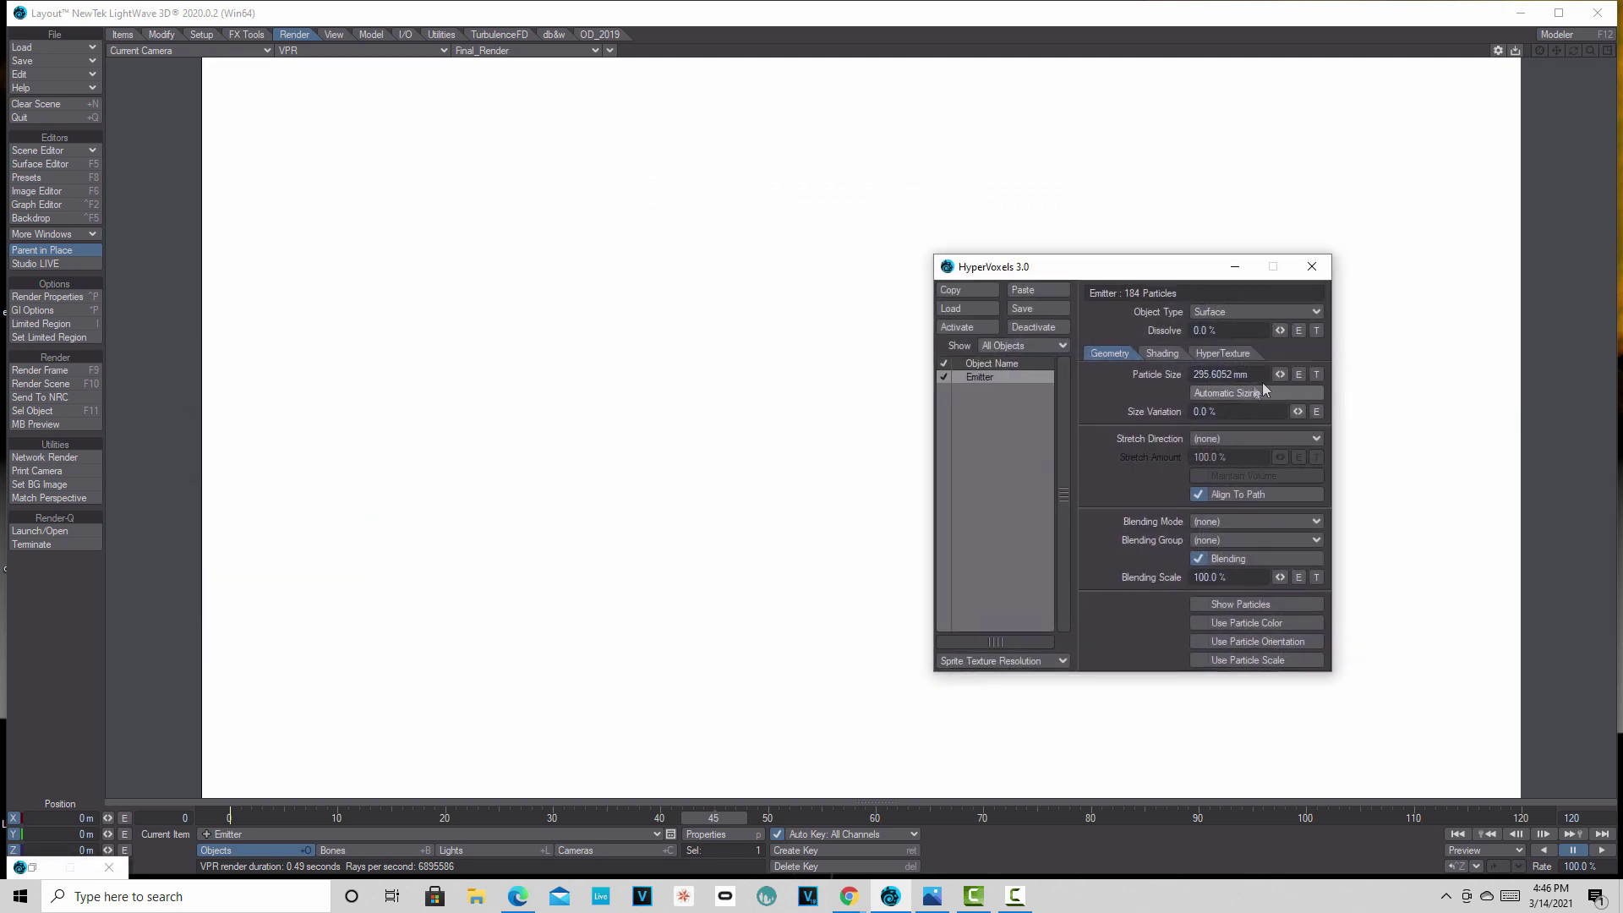
{"action": "left_click_drag", "start_coordinate": [1277, 373], "coordinate": [1264, 373]}
{"action": "left_click_drag", "start_coordinate": [1173, 268], "coordinate": [1226, 357]}
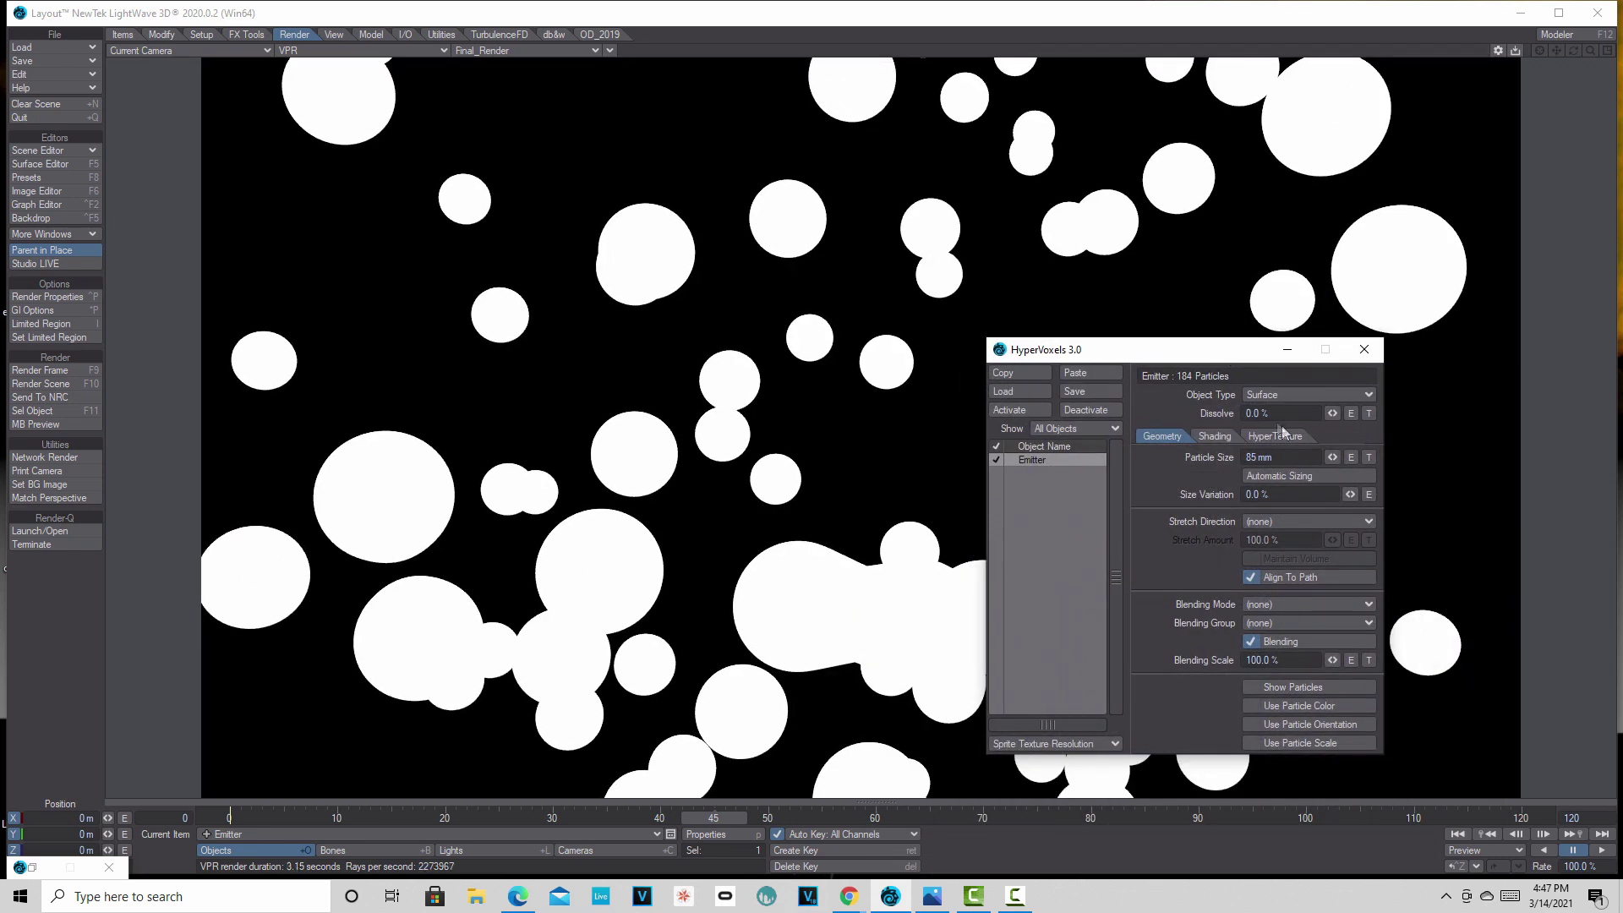
{"action": "left_click_drag", "start_coordinate": [1333, 457], "coordinate": [1367, 458]}
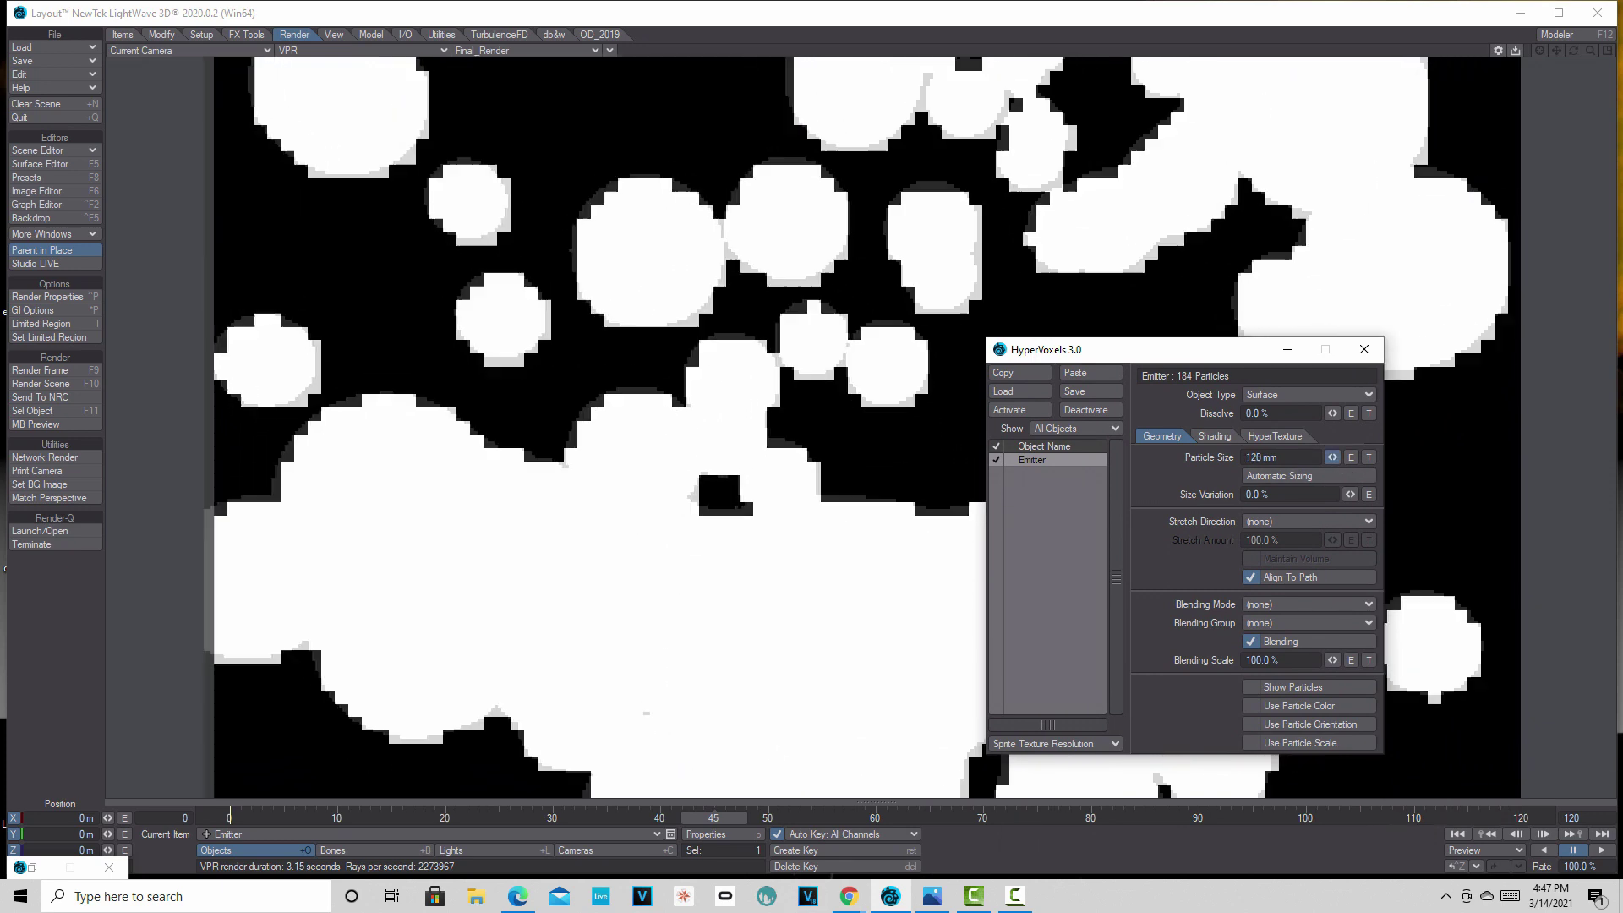
- Change the HyperVoxels object type to Sprite and set its number of slices to 7
{"action": "left_click", "coordinate": [1356, 390]}
{"action": "left_click", "coordinate": [1356, 413]}
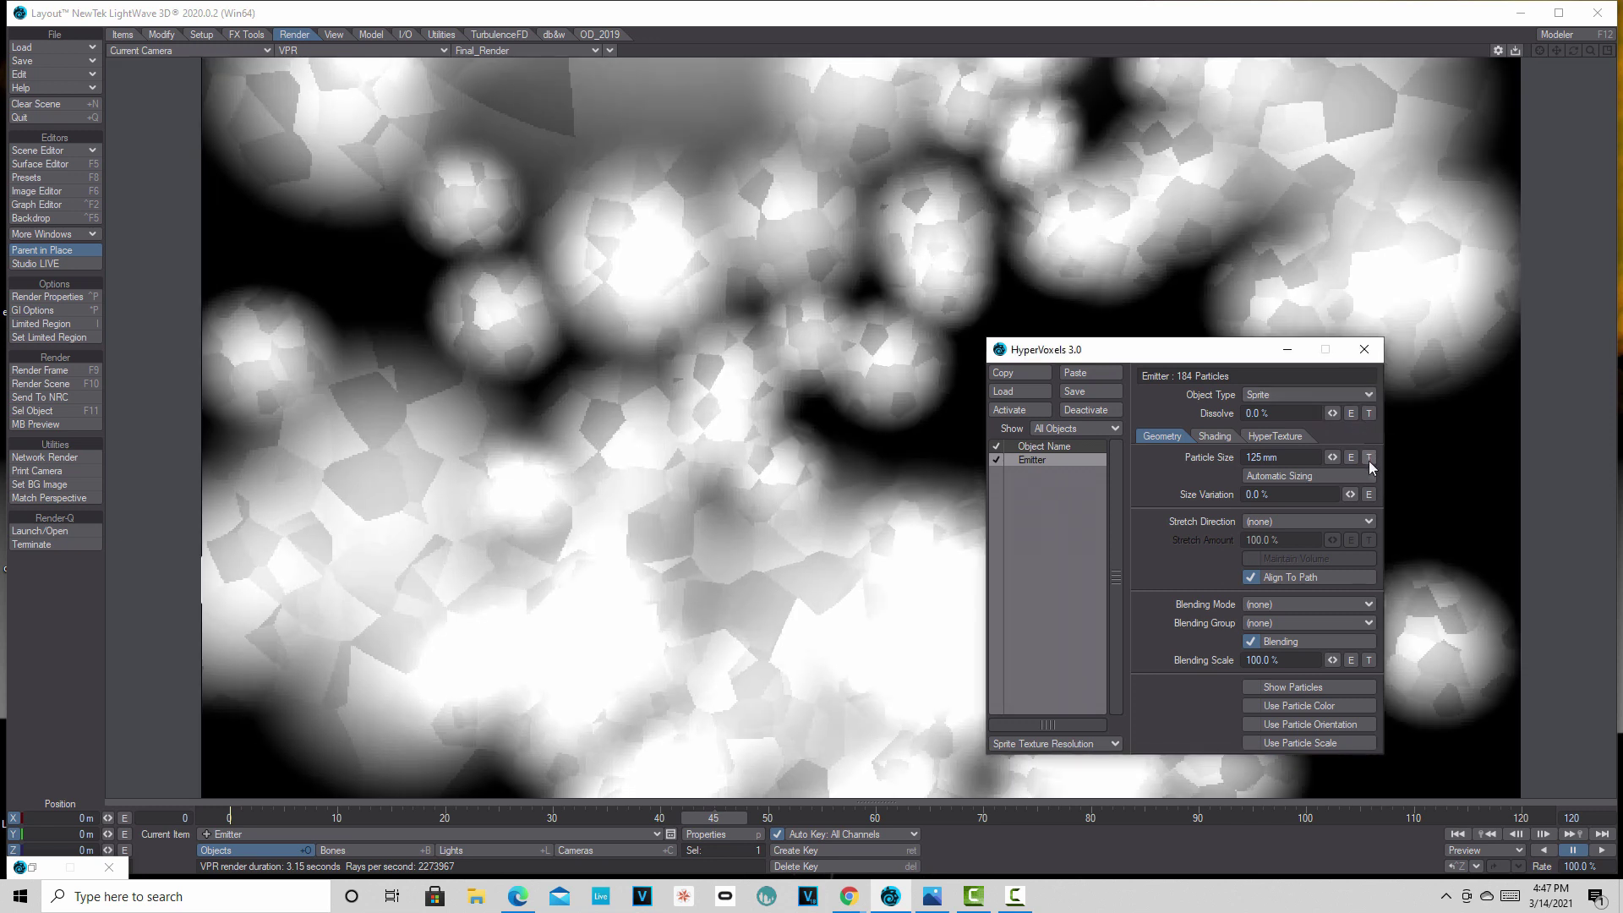
{"action": "left_click", "coordinate": [1235, 437]}
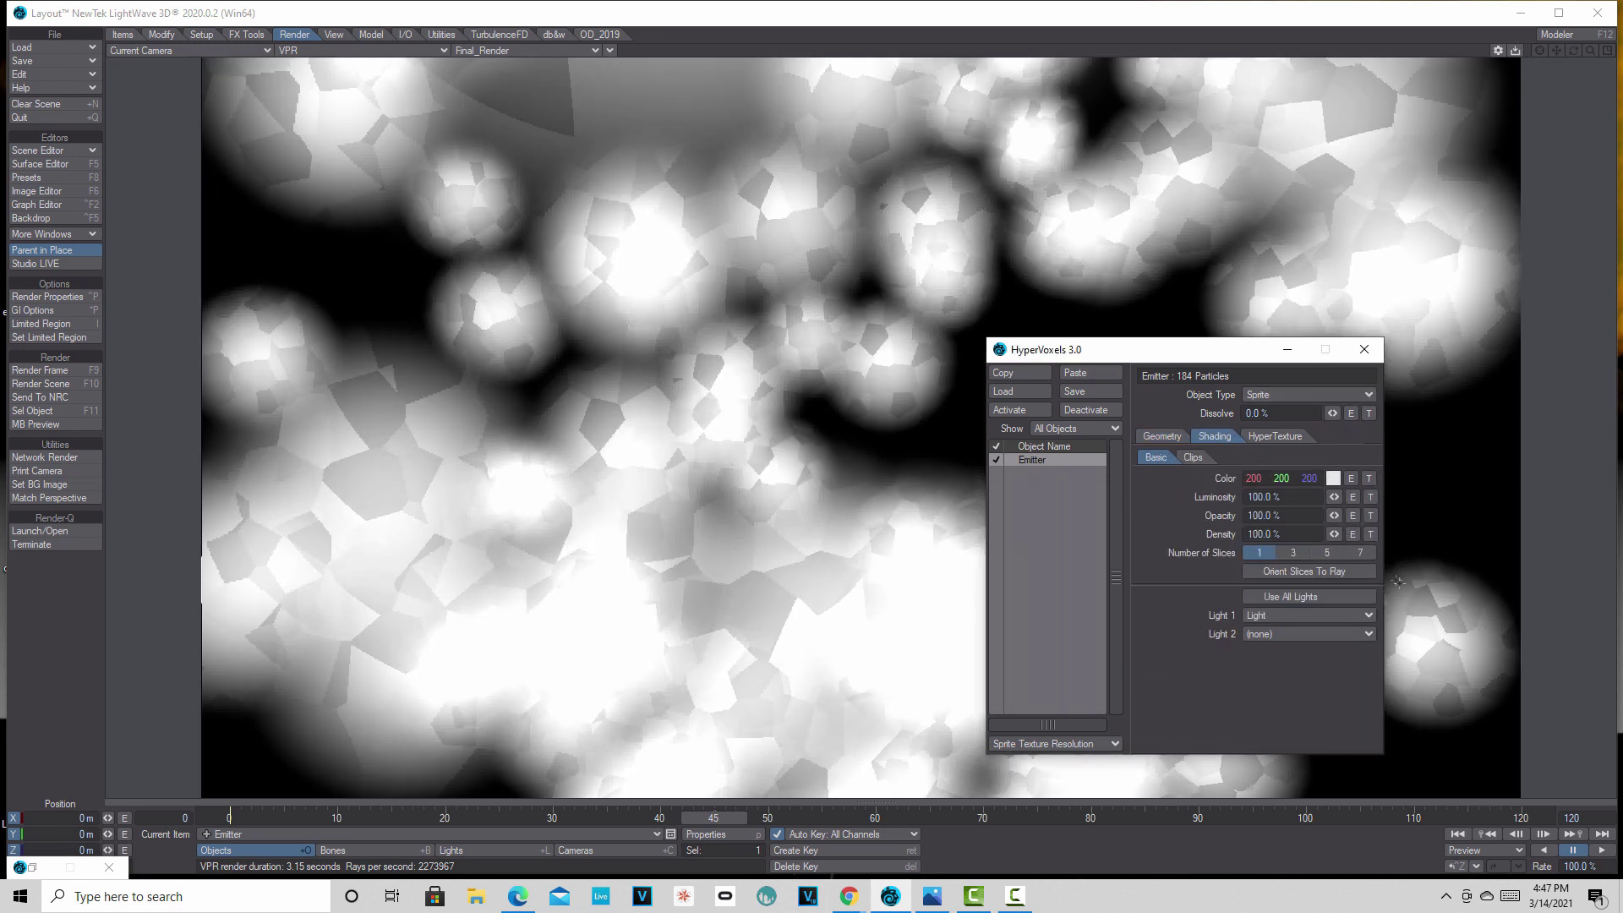
{"action": "left_click", "coordinate": [1357, 551]}
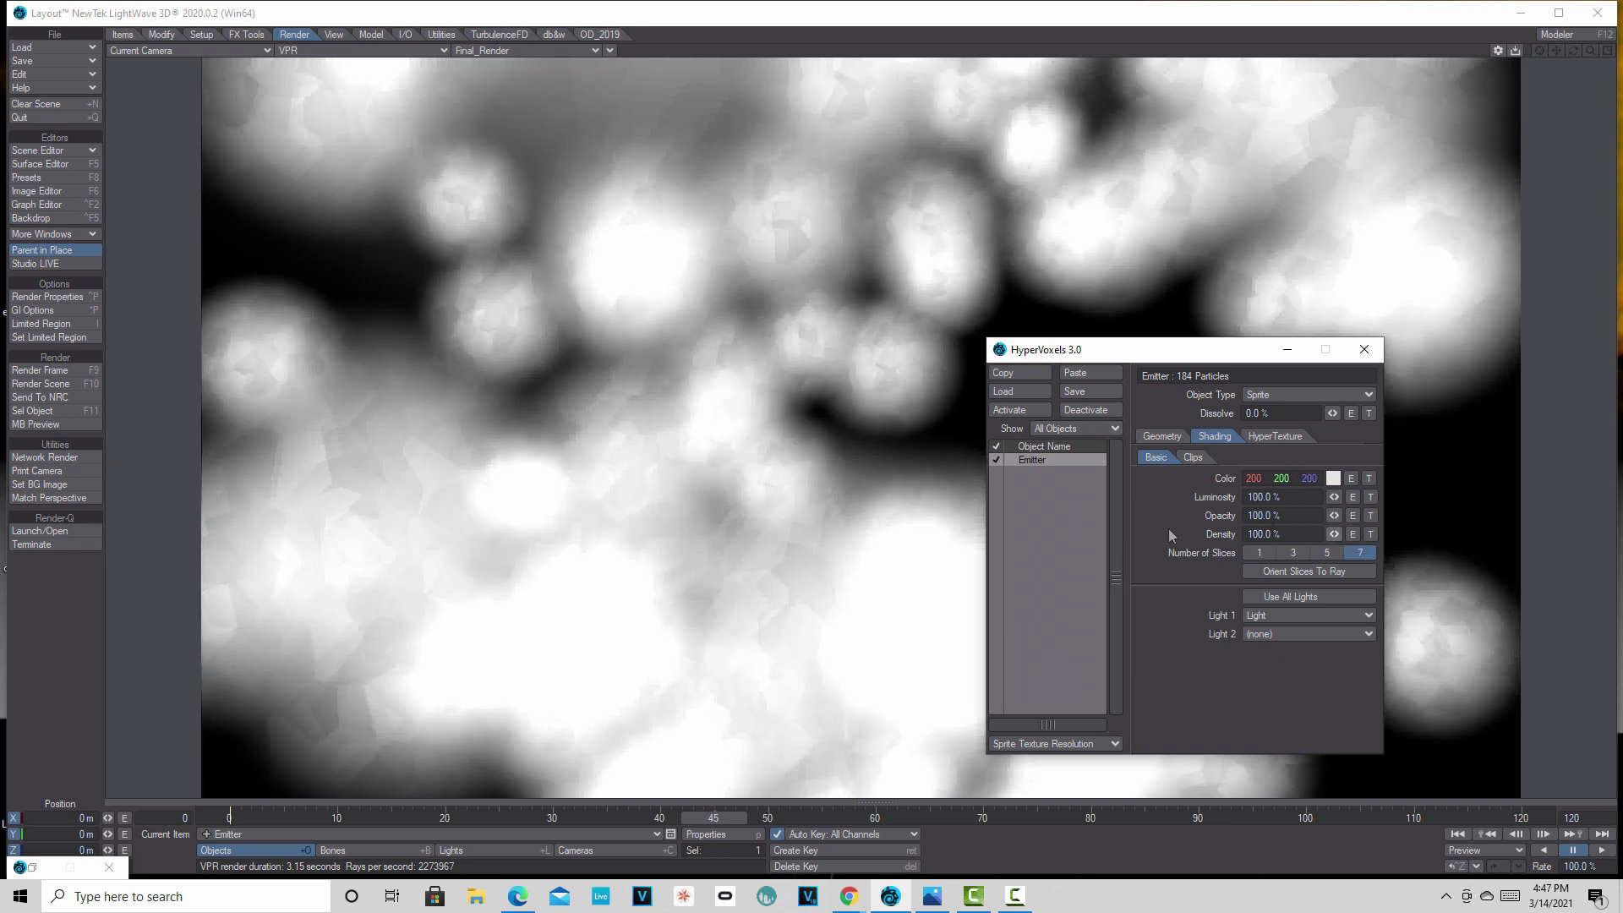
- Apply the Veins hypertexture to the sprite and increase its particle size to 155 mm
{"action": "left_click", "coordinate": [1280, 436]}
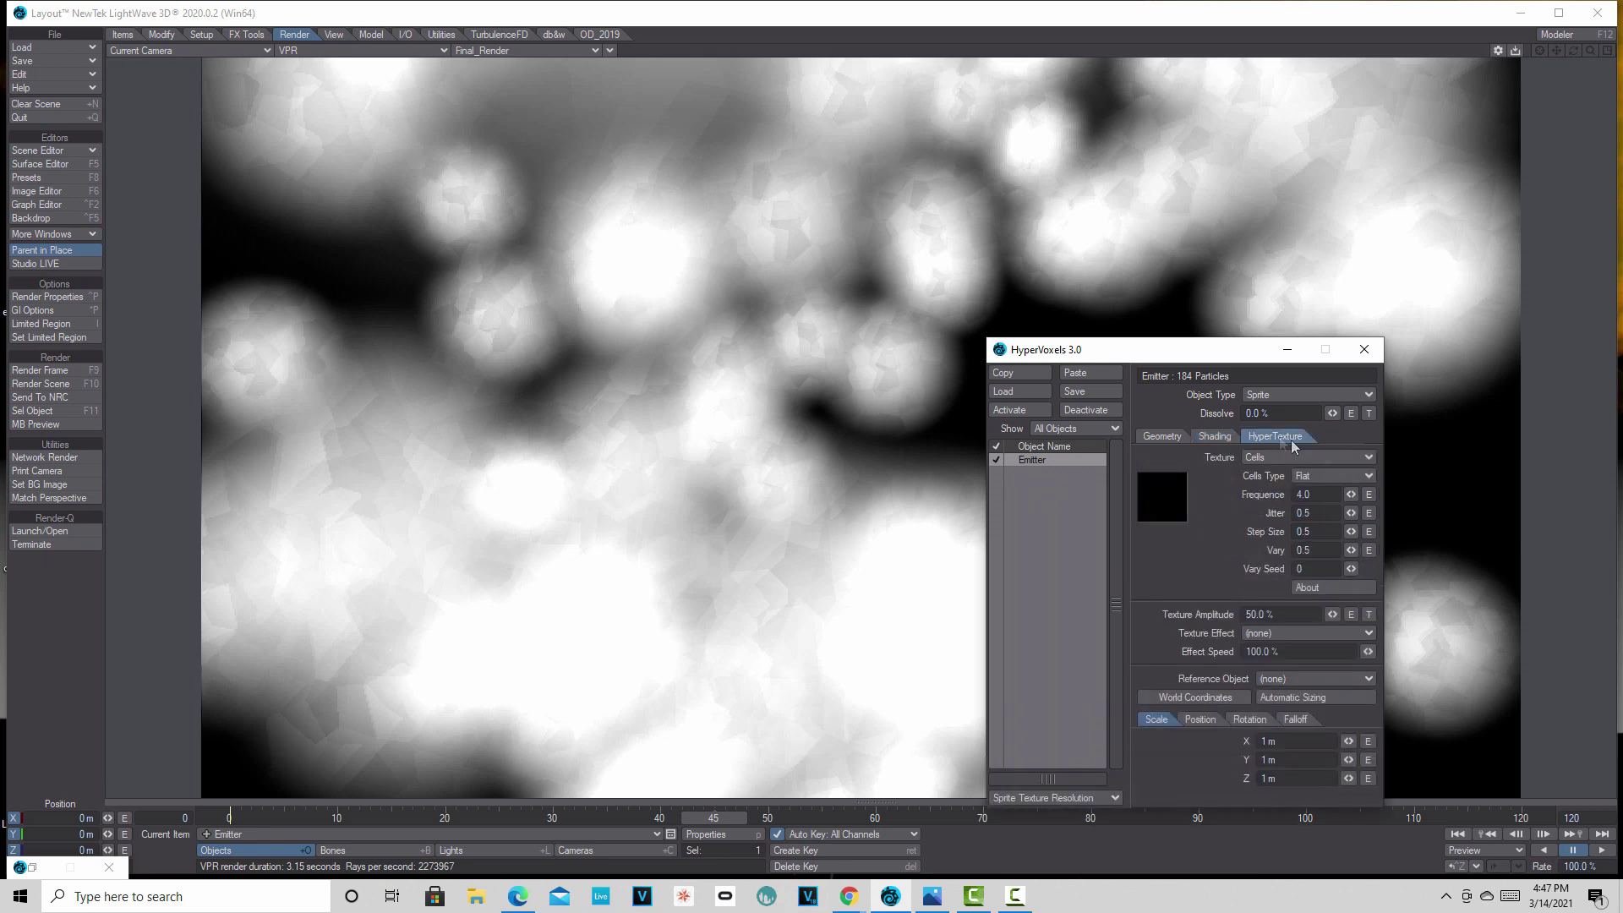
{"action": "left_click", "coordinate": [1356, 458]}
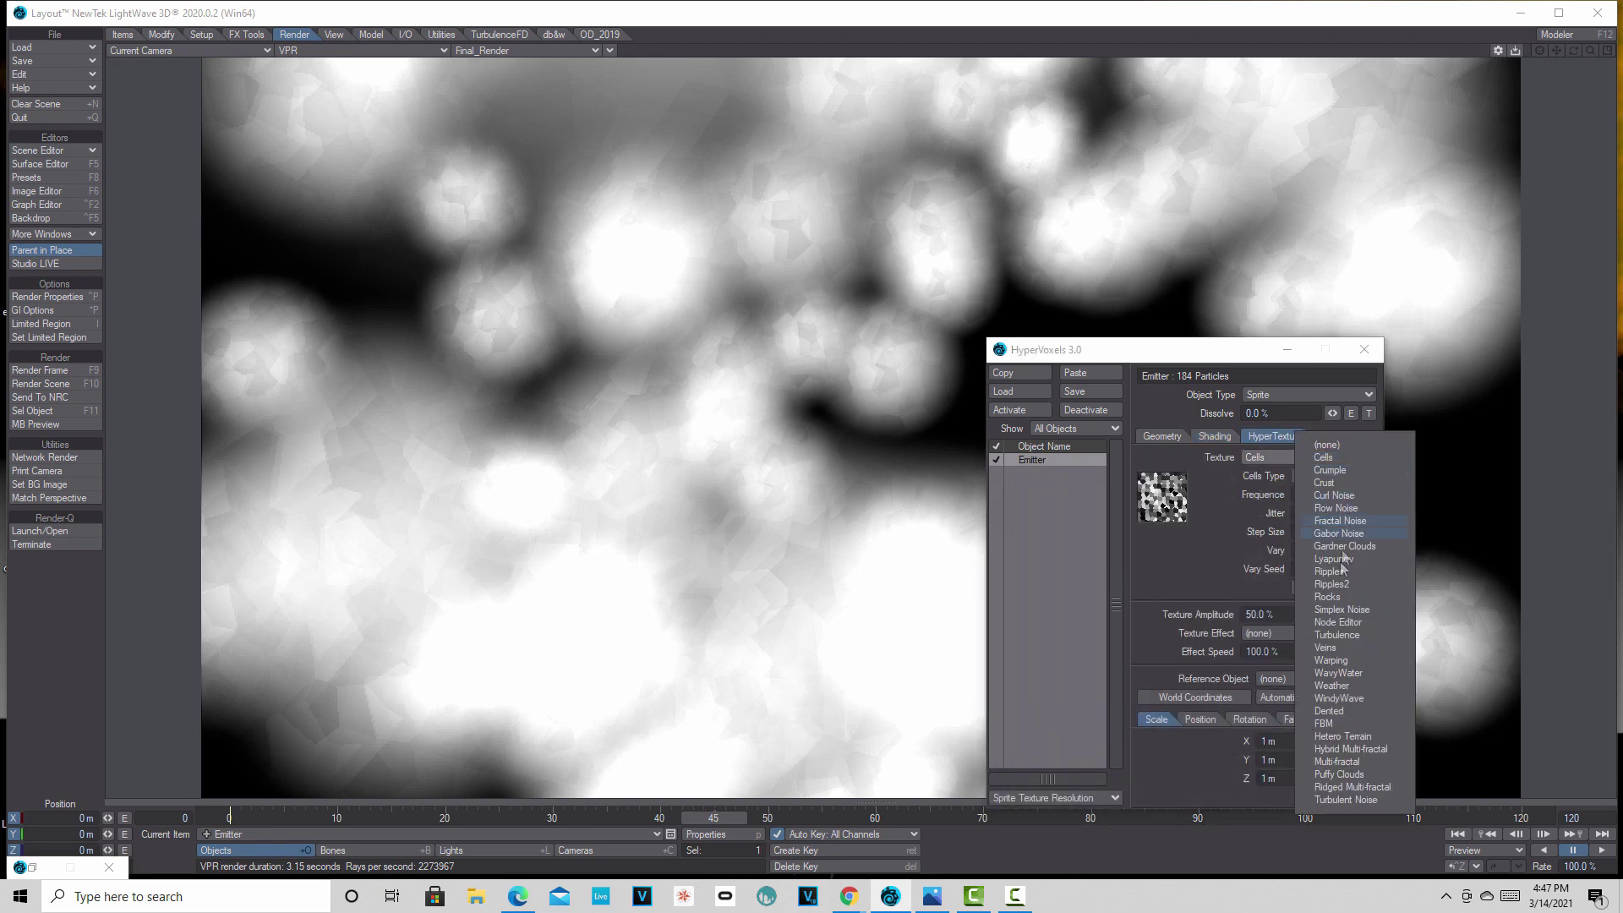
{"action": "left_click", "coordinate": [1348, 647]}
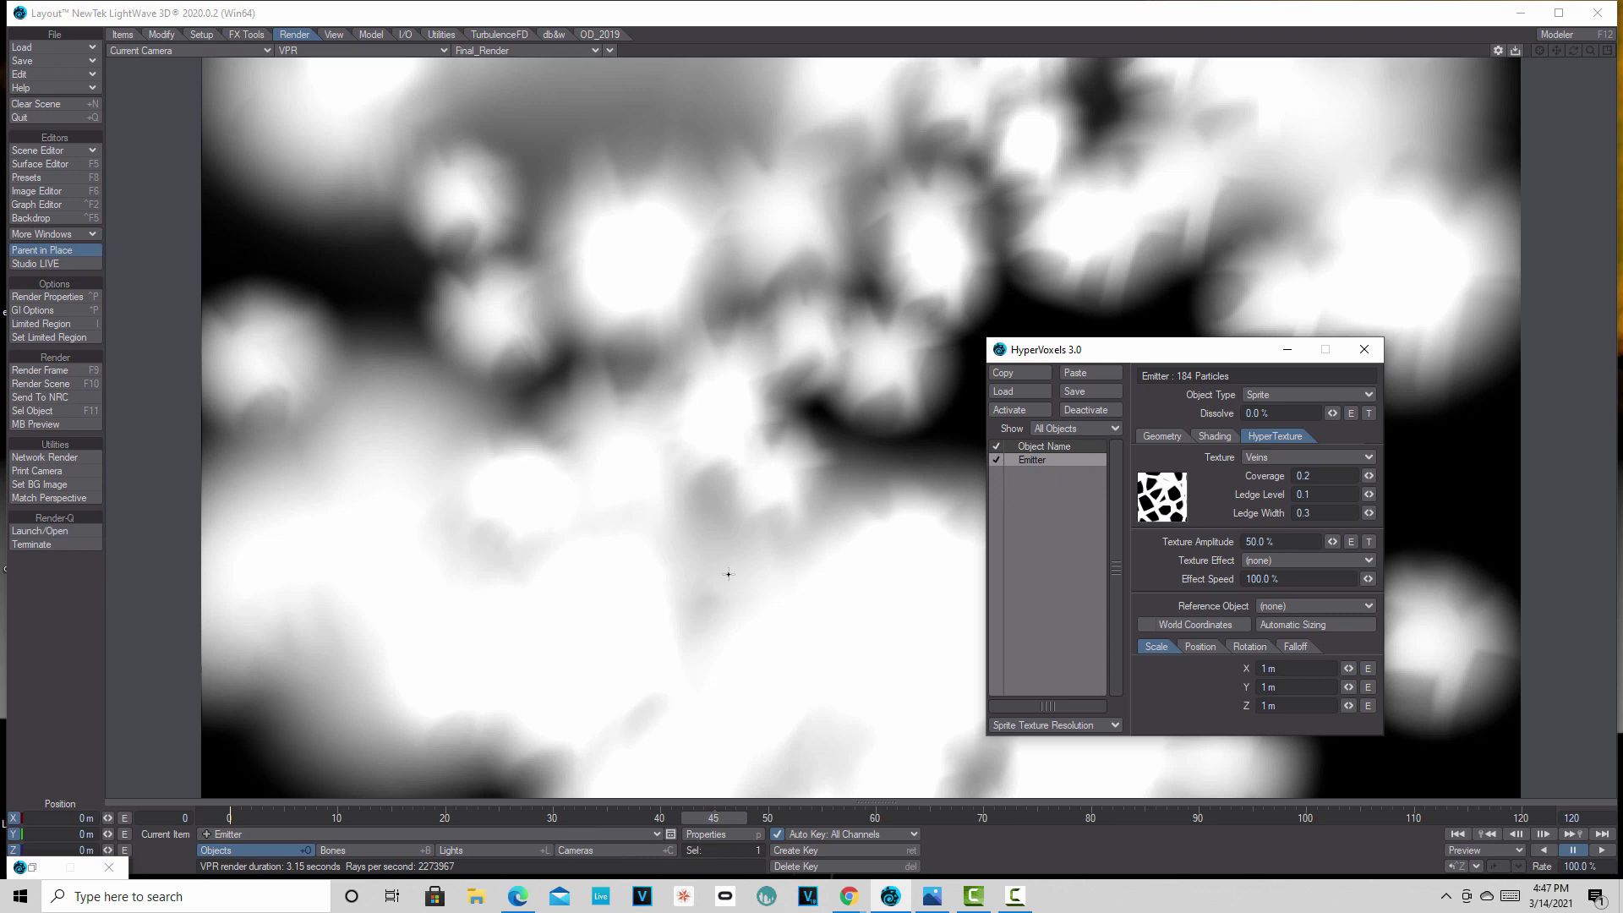
{"action": "left_click", "coordinate": [1158, 436]}
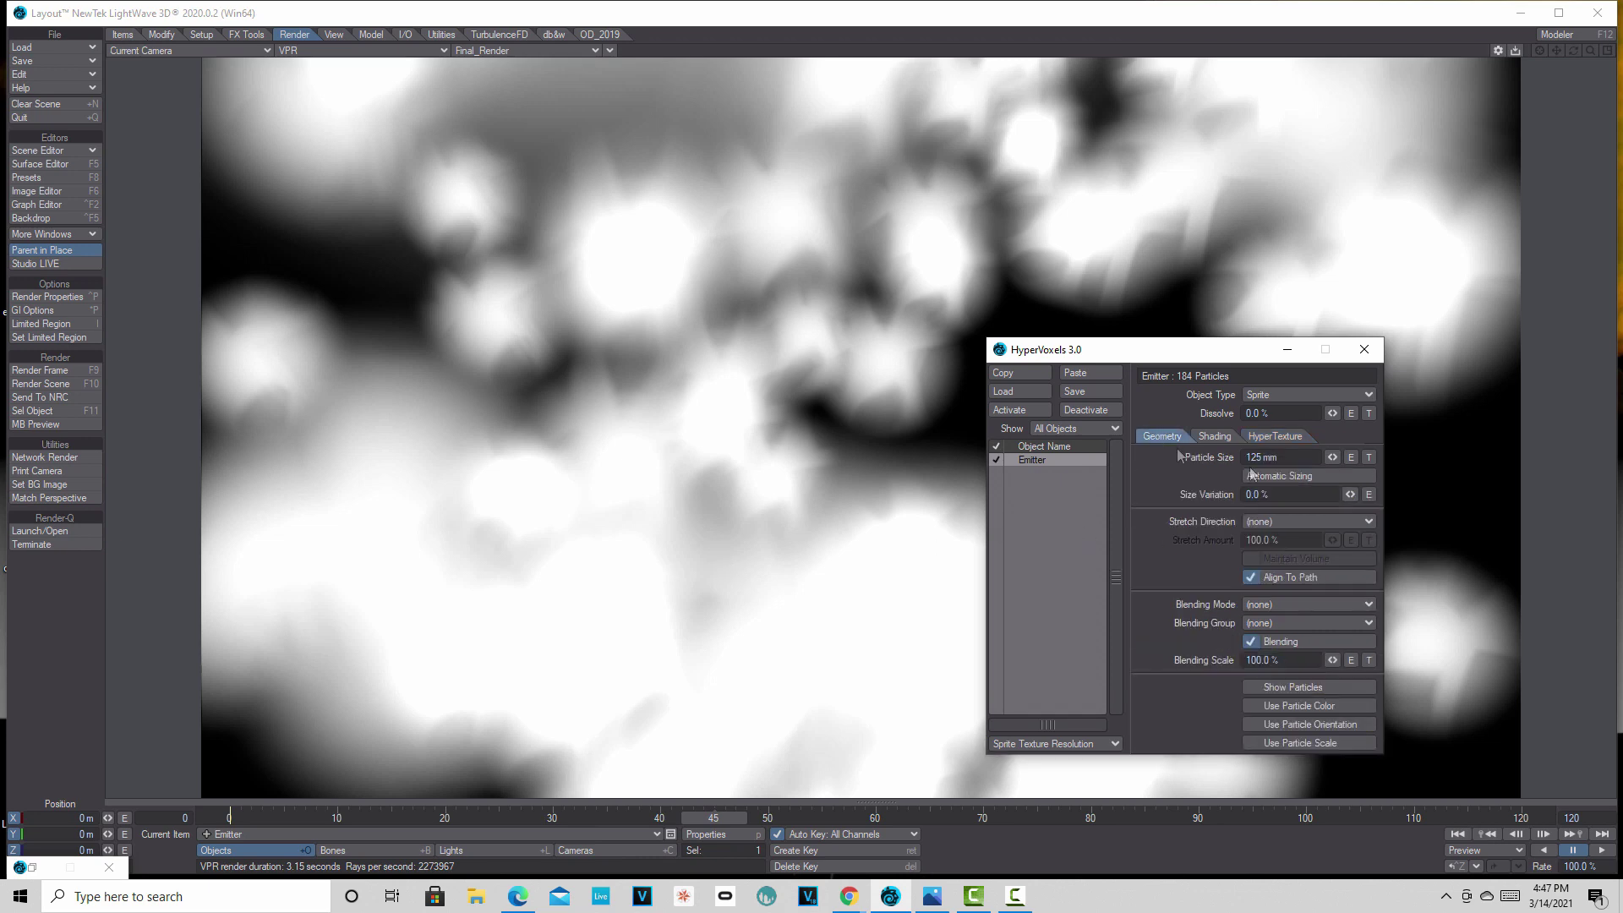
{"action": "mouse_move", "coordinate": [1331, 456]}
{"action": "left_mouse_down"}
{"action": "mouse_move", "coordinate": [1352, 457]}
{"action": "mouse_move", "coordinate": [1309, 449]}
{"action": "left_mouse_up"}
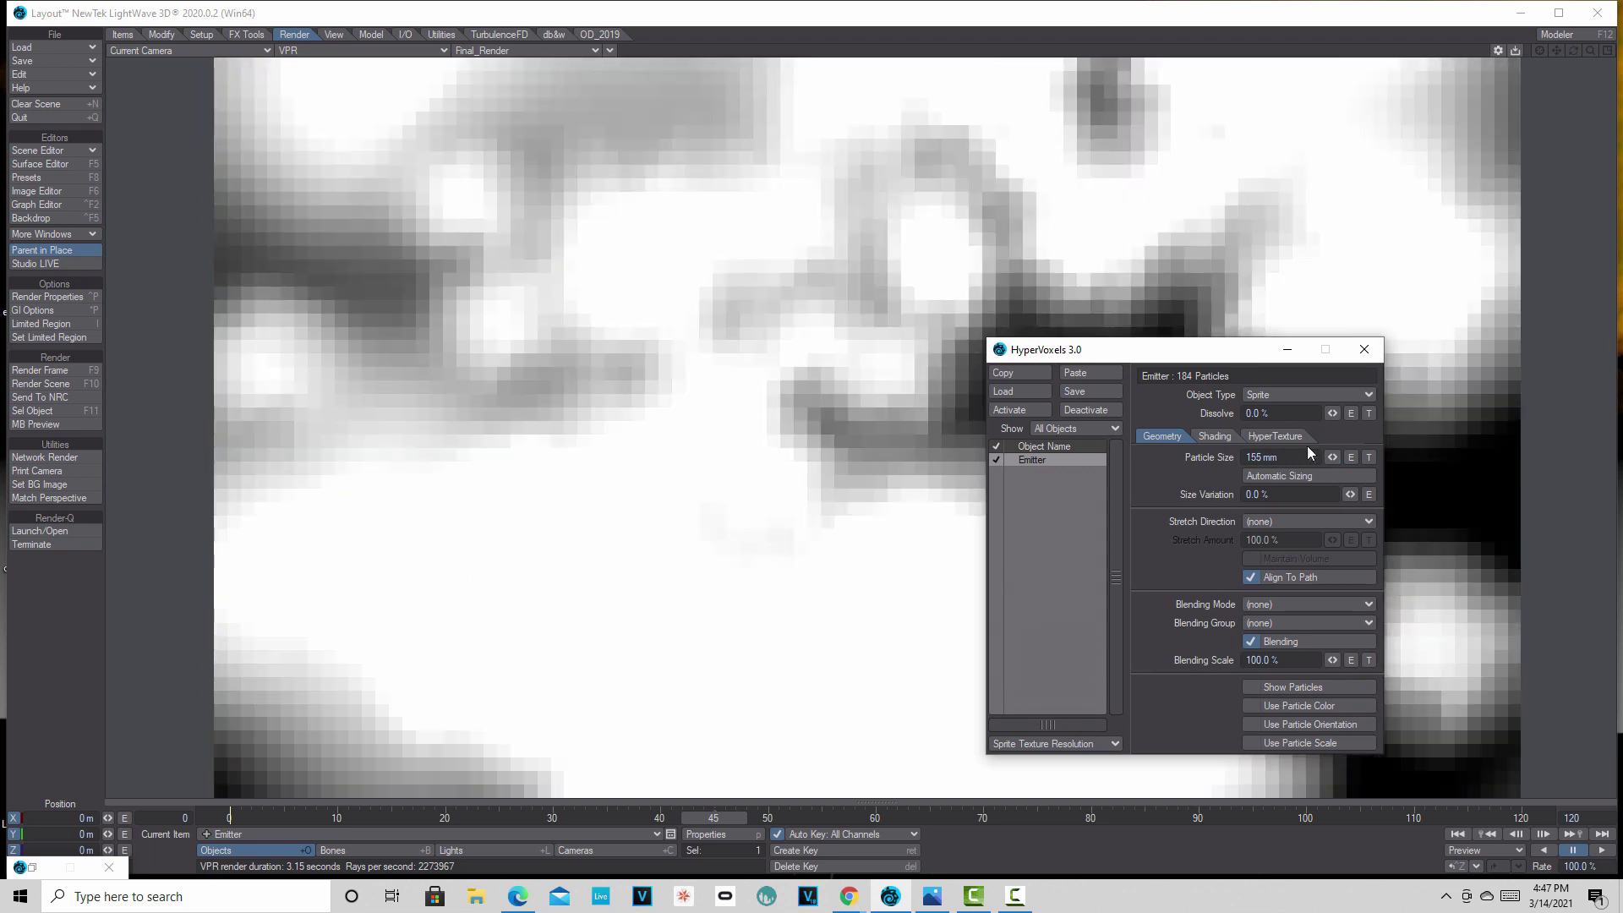
- Texture the sprite's color with a Gradient layer and set its first key to red (191, 0, 0)
{"action": "left_click", "coordinate": [1212, 437]}
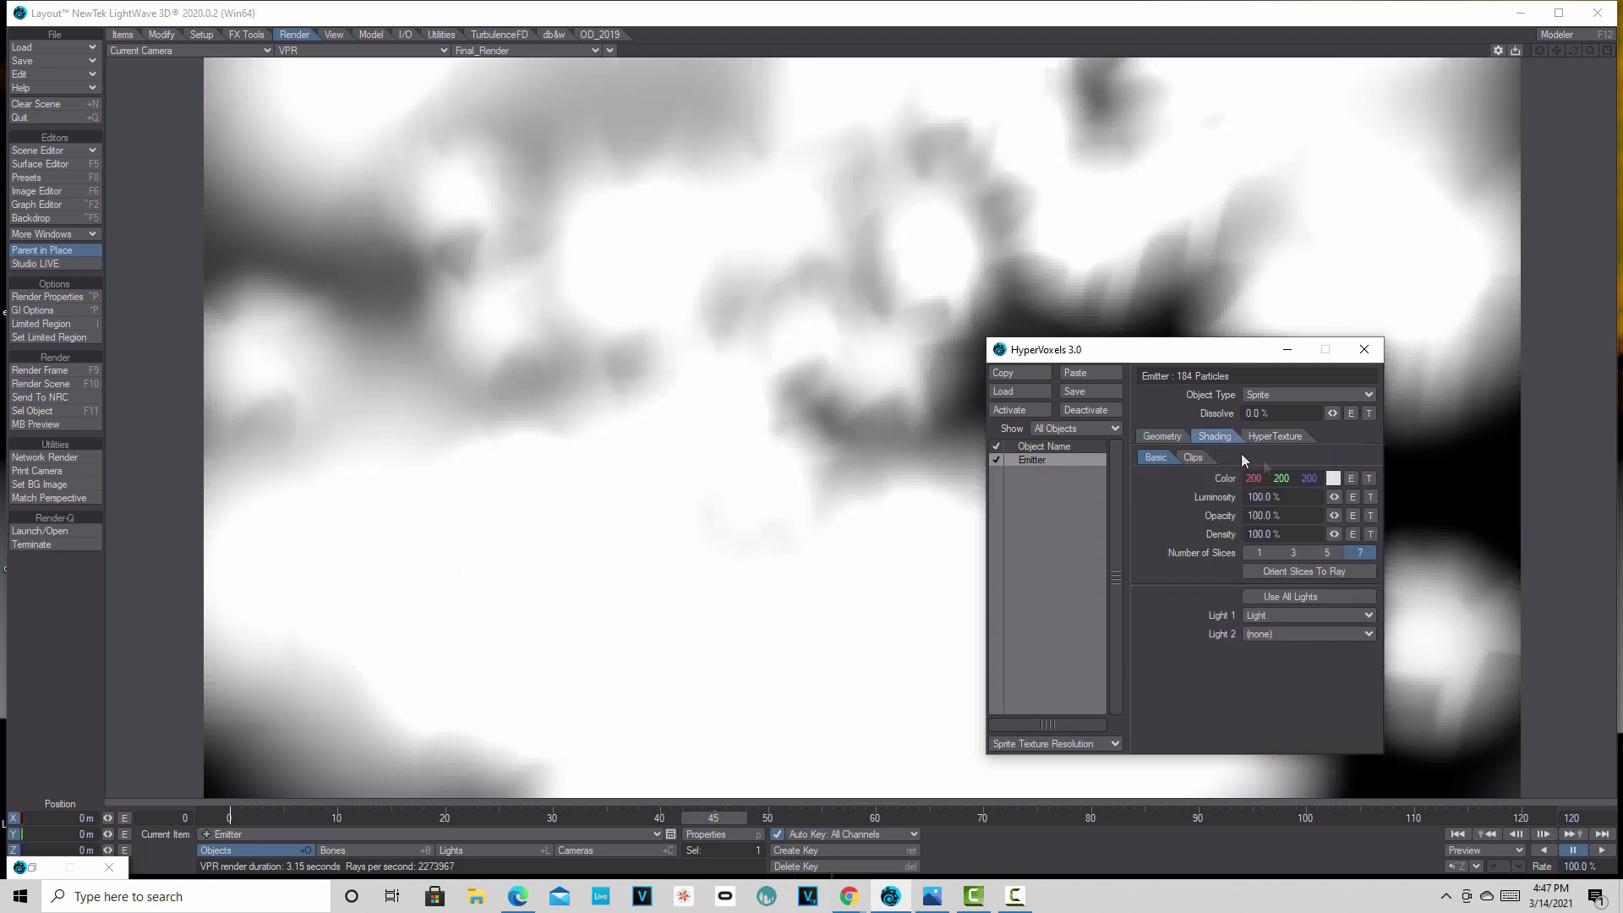
{"action": "left_click", "coordinate": [1368, 479]}
{"action": "left_click", "coordinate": [1349, 320]}
{"action": "left_click", "coordinate": [1335, 343]}
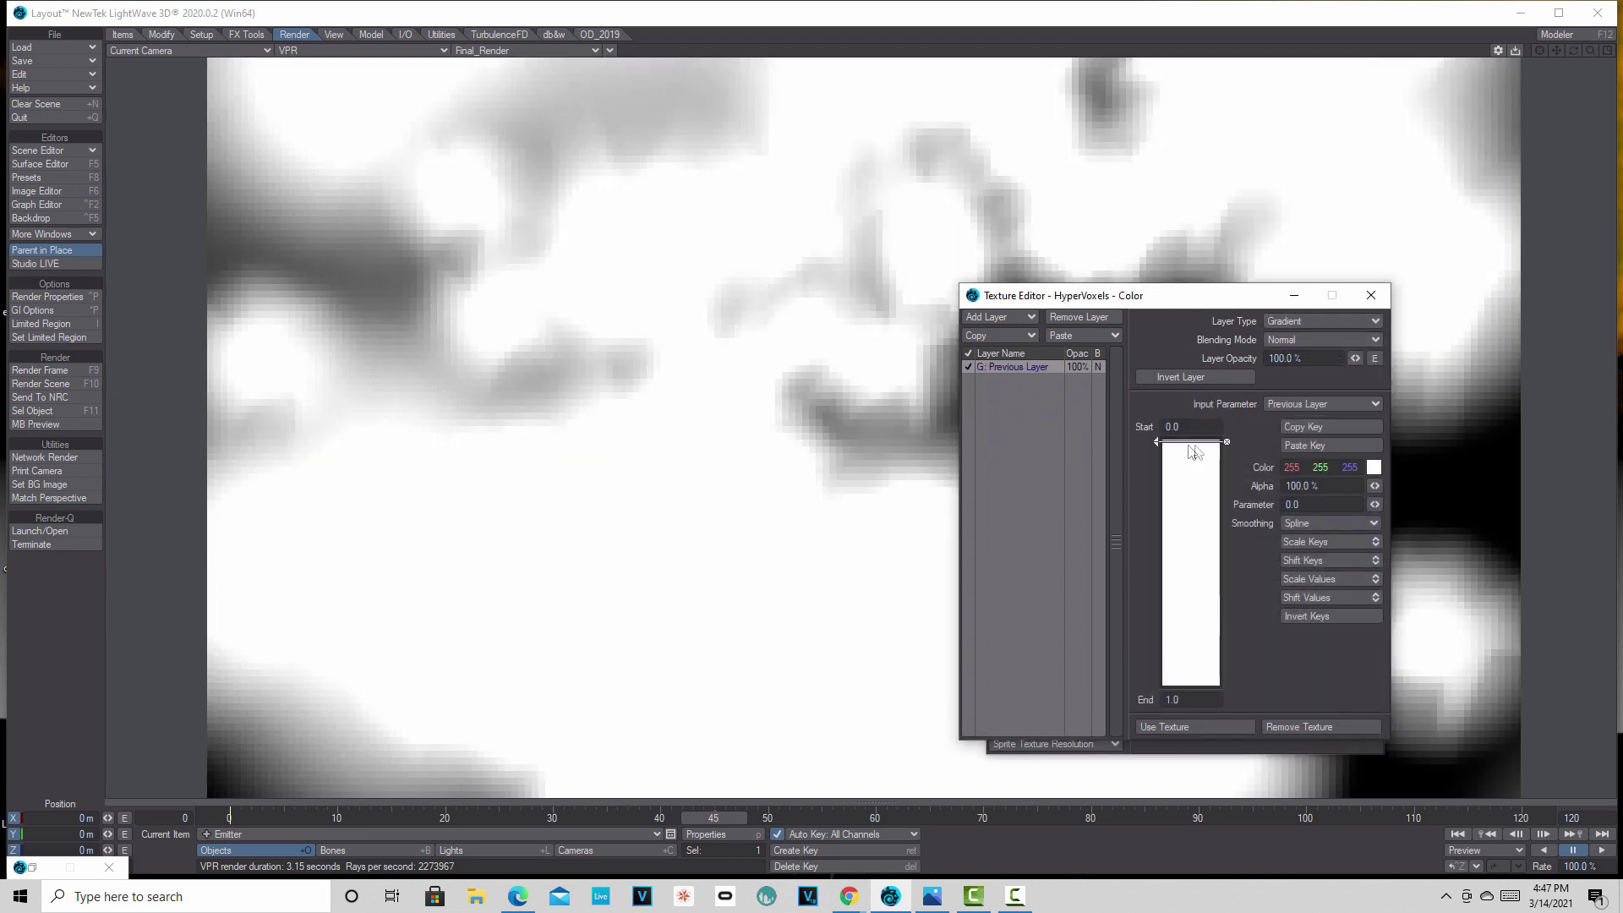
{"action": "left_click", "coordinate": [1374, 467]}
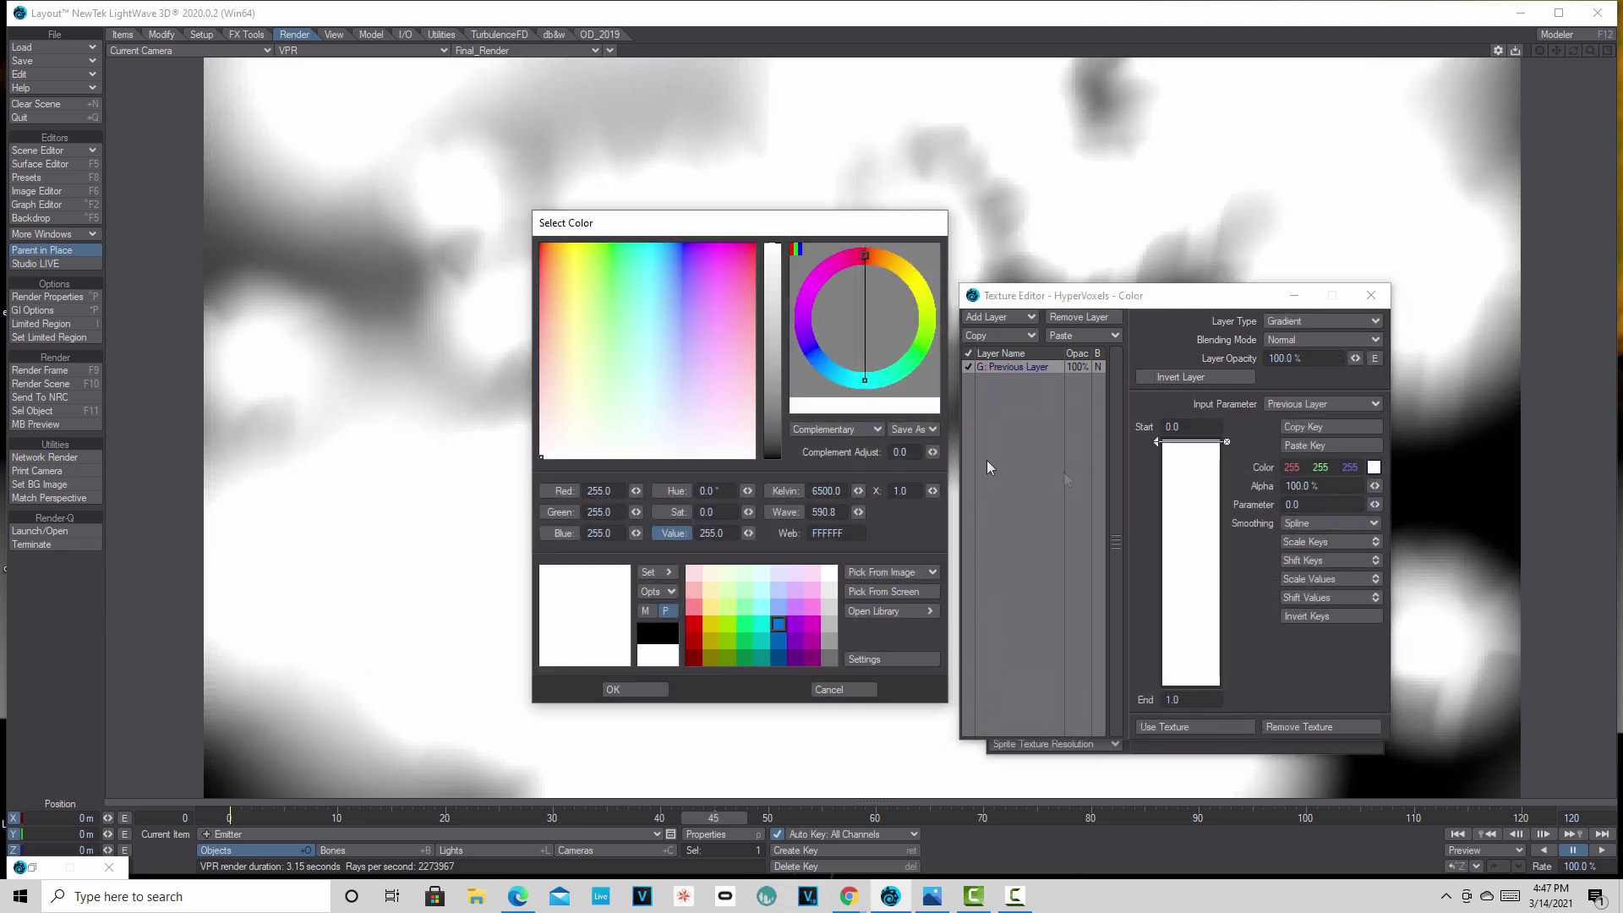
{"action": "left_click", "coordinate": [694, 629]}
{"action": "left_click", "coordinate": [657, 691]}
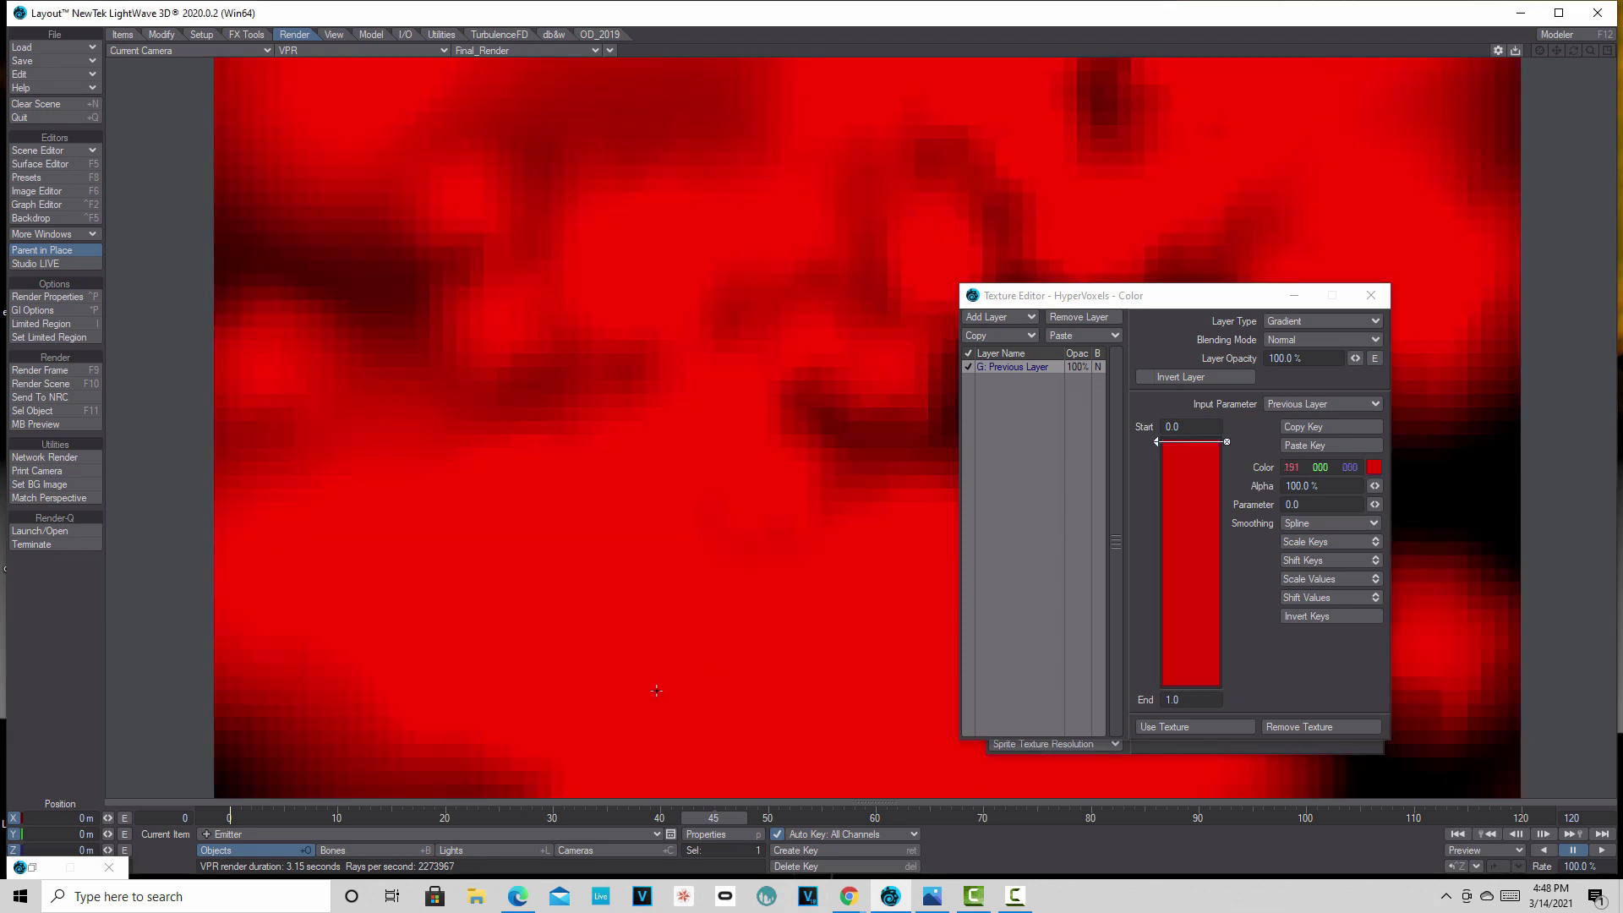
- Add a blue (0, 47, 191) gradient key at about parameter 0.49 and move the red key to about 0.18
{"action": "left_click", "coordinate": [1205, 560]}
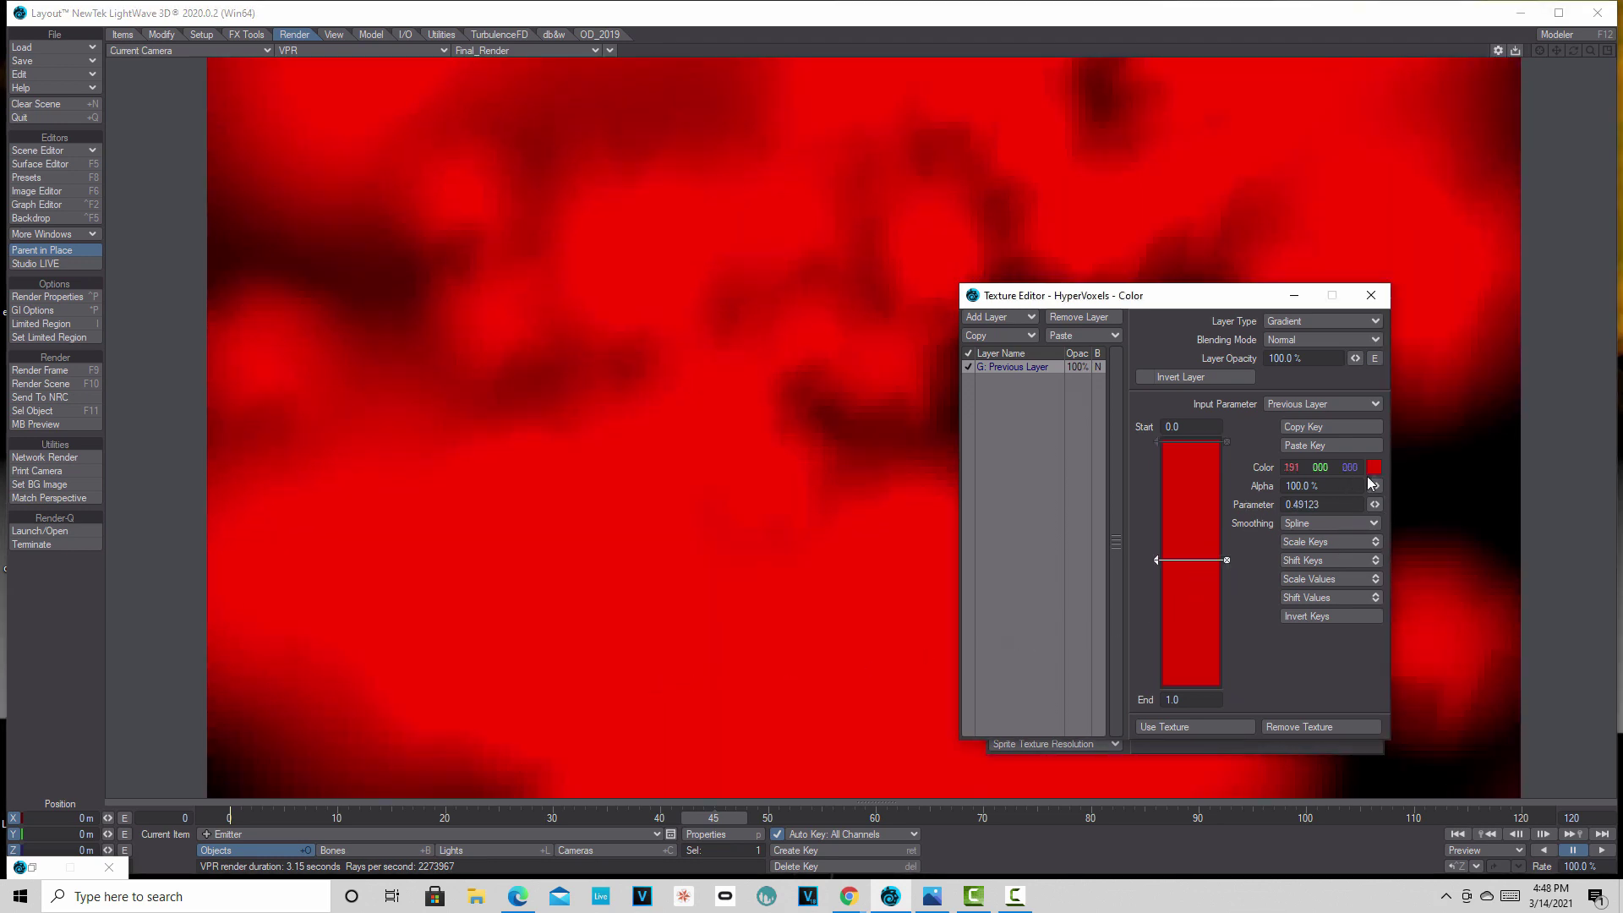
{"action": "left_click", "coordinate": [1371, 467]}
{"action": "left_click", "coordinate": [779, 640]}
{"action": "left_click", "coordinate": [626, 690]}
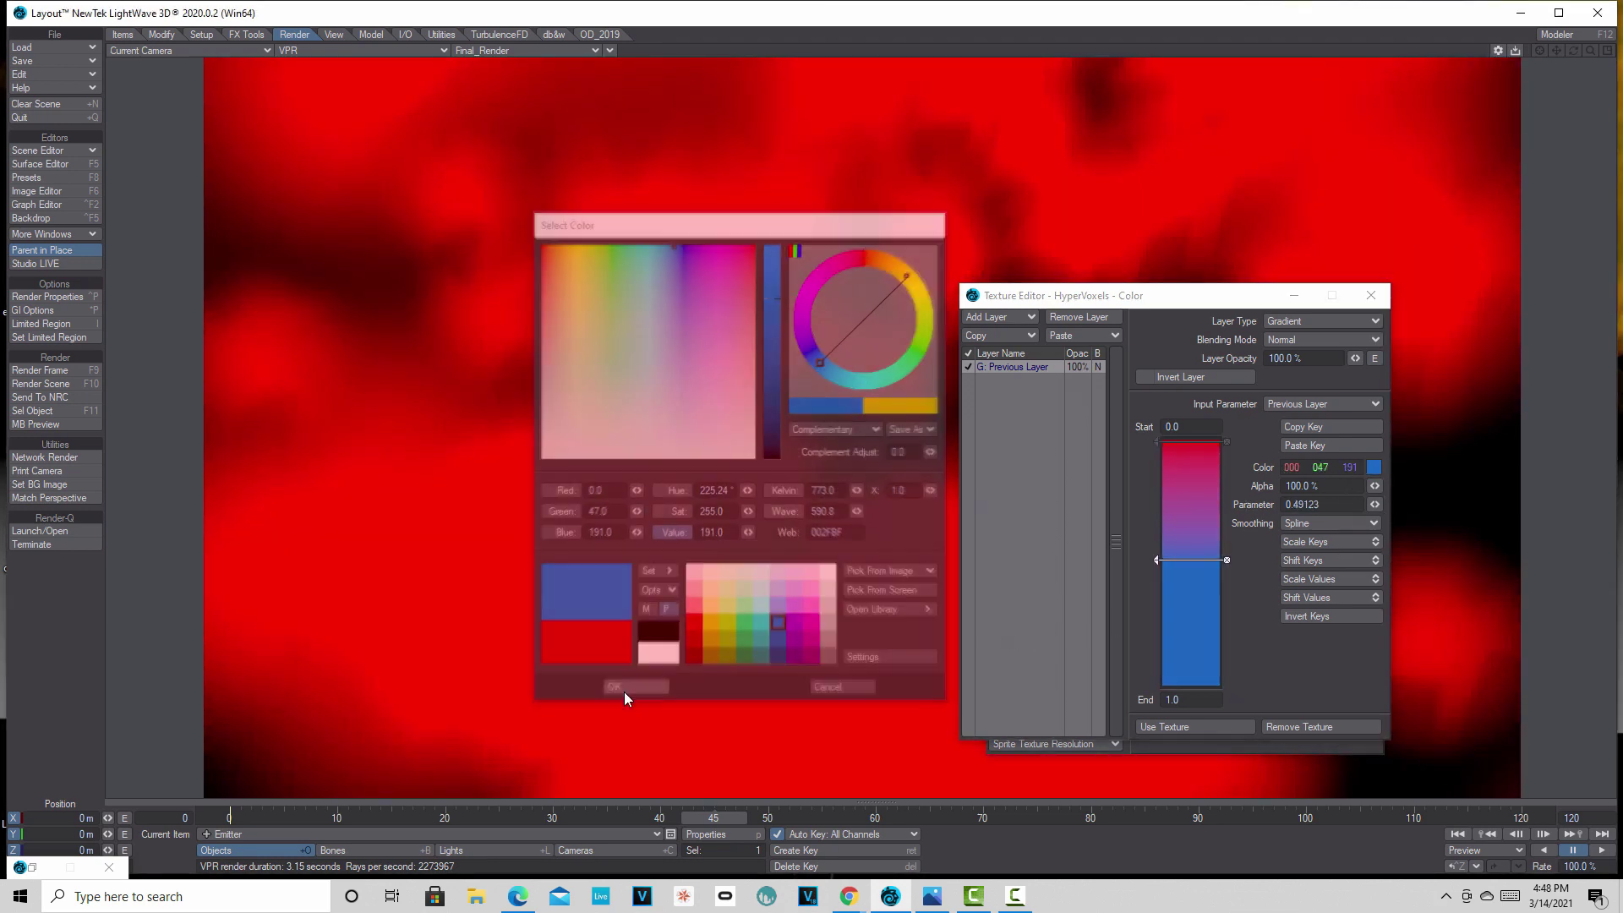
{"action": "left_click_drag", "start_coordinate": [1190, 443], "coordinate": [1187, 485]}
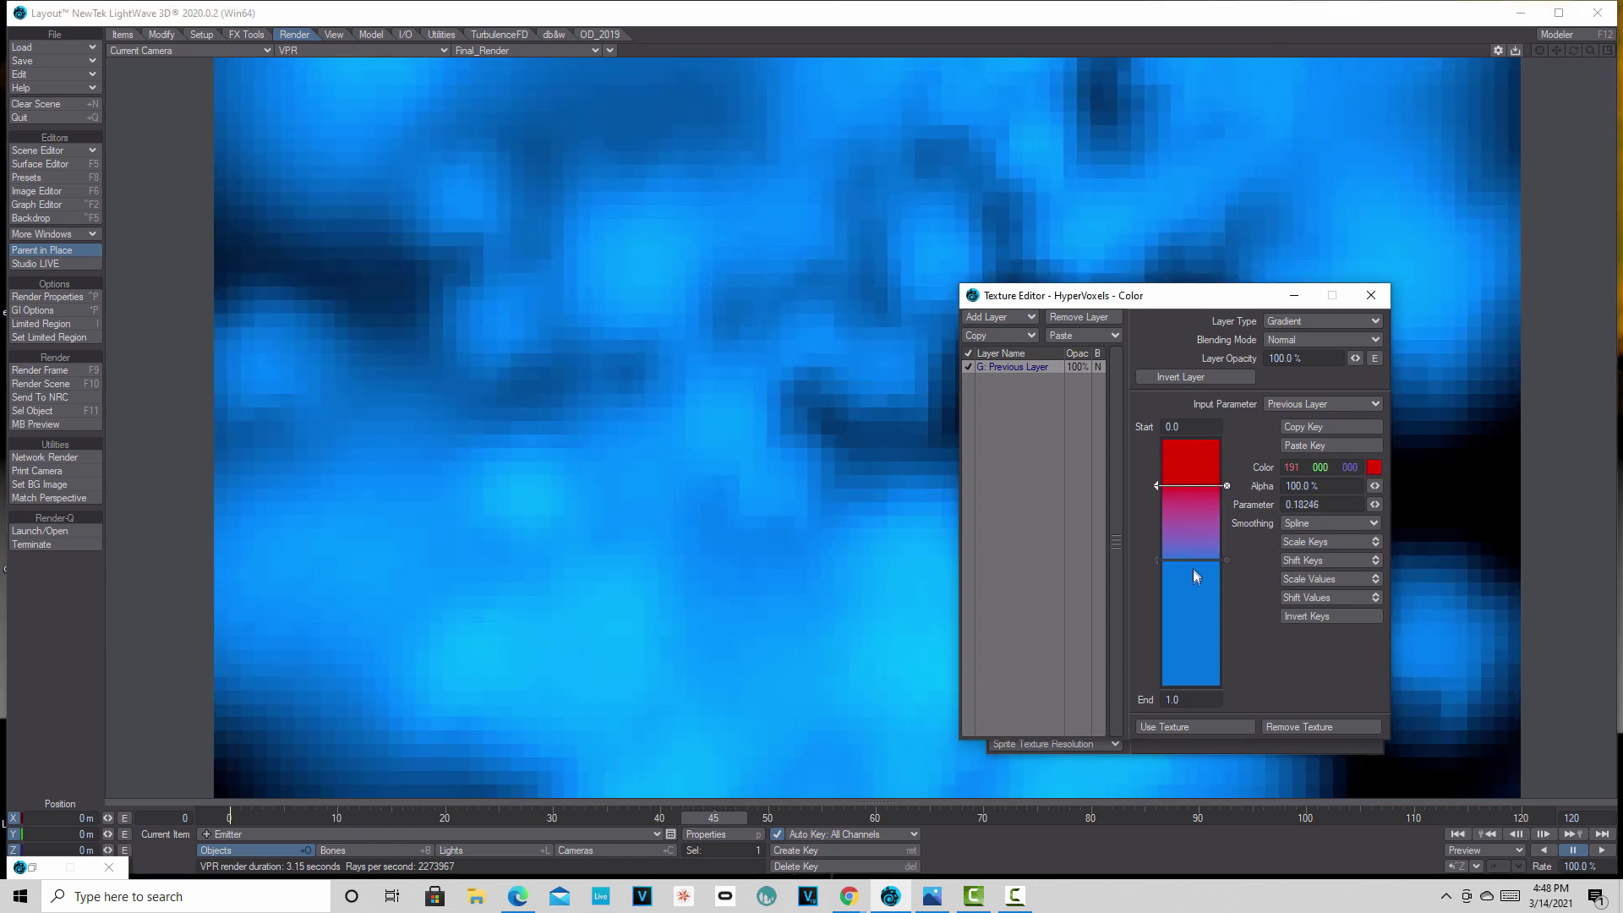
- Move the blue gradient key to about parameter 0.95 and the red key to about 0.80
{"action": "mouse_move", "coordinate": [1194, 563]}
{"action": "left_mouse_down"}
{"action": "mouse_move", "coordinate": [1189, 465]}
{"action": "mouse_move", "coordinate": [1187, 576]}
{"action": "mouse_move", "coordinate": [1187, 563]}
{"action": "left_mouse_up"}
{"action": "left_click", "coordinate": [1190, 485]}
{"action": "left_click_drag", "start_coordinate": [1188, 464], "coordinate": [1190, 497]}
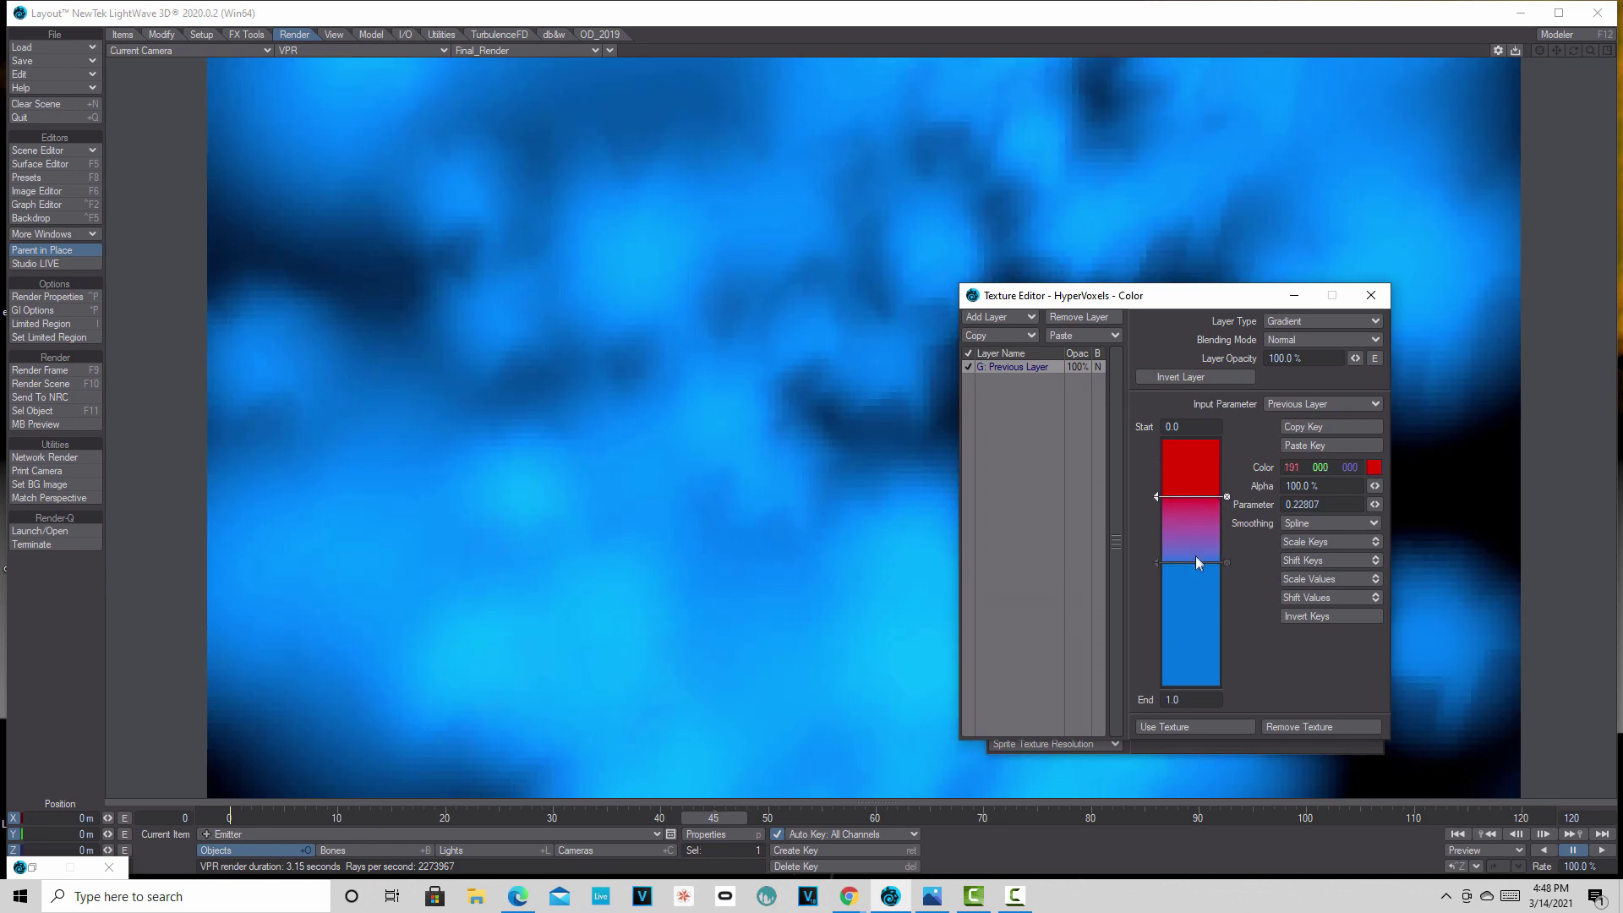
{"action": "left_click_drag", "start_coordinate": [1198, 560], "coordinate": [1196, 651]}
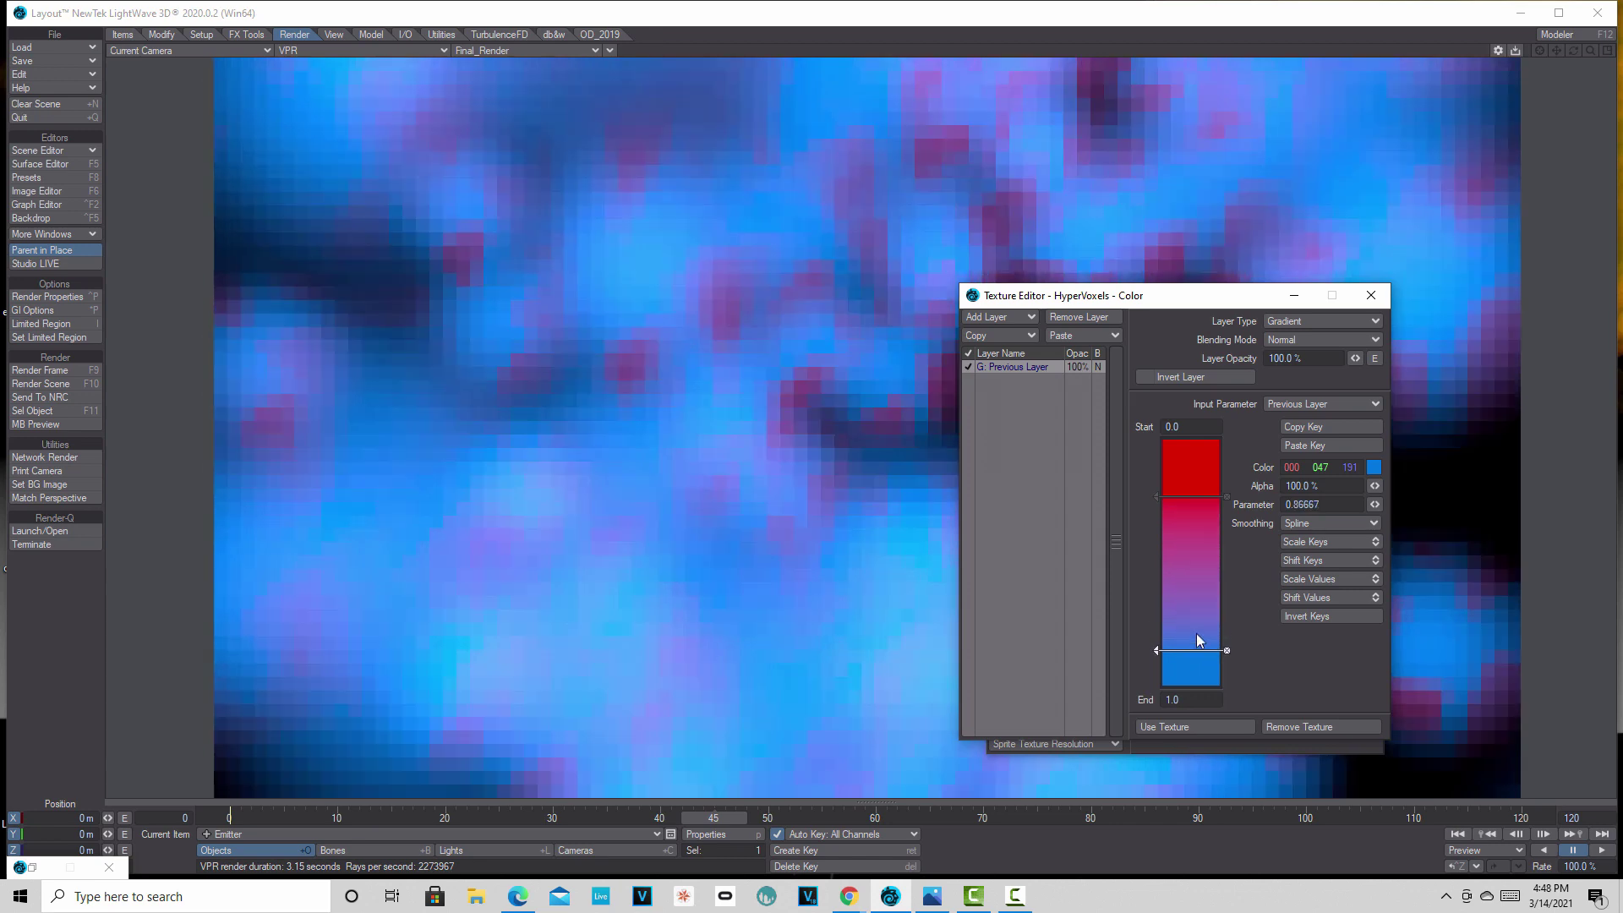
{"action": "left_click_drag", "start_coordinate": [1195, 498], "coordinate": [1194, 585]}
{"action": "left_click_drag", "start_coordinate": [1204, 651], "coordinate": [1204, 672]}
{"action": "left_click_drag", "start_coordinate": [1204, 586], "coordinate": [1204, 632]}
- Set the camera's lens focal length to 34.2 mm
{"action": "left_click", "coordinate": [606, 850]}
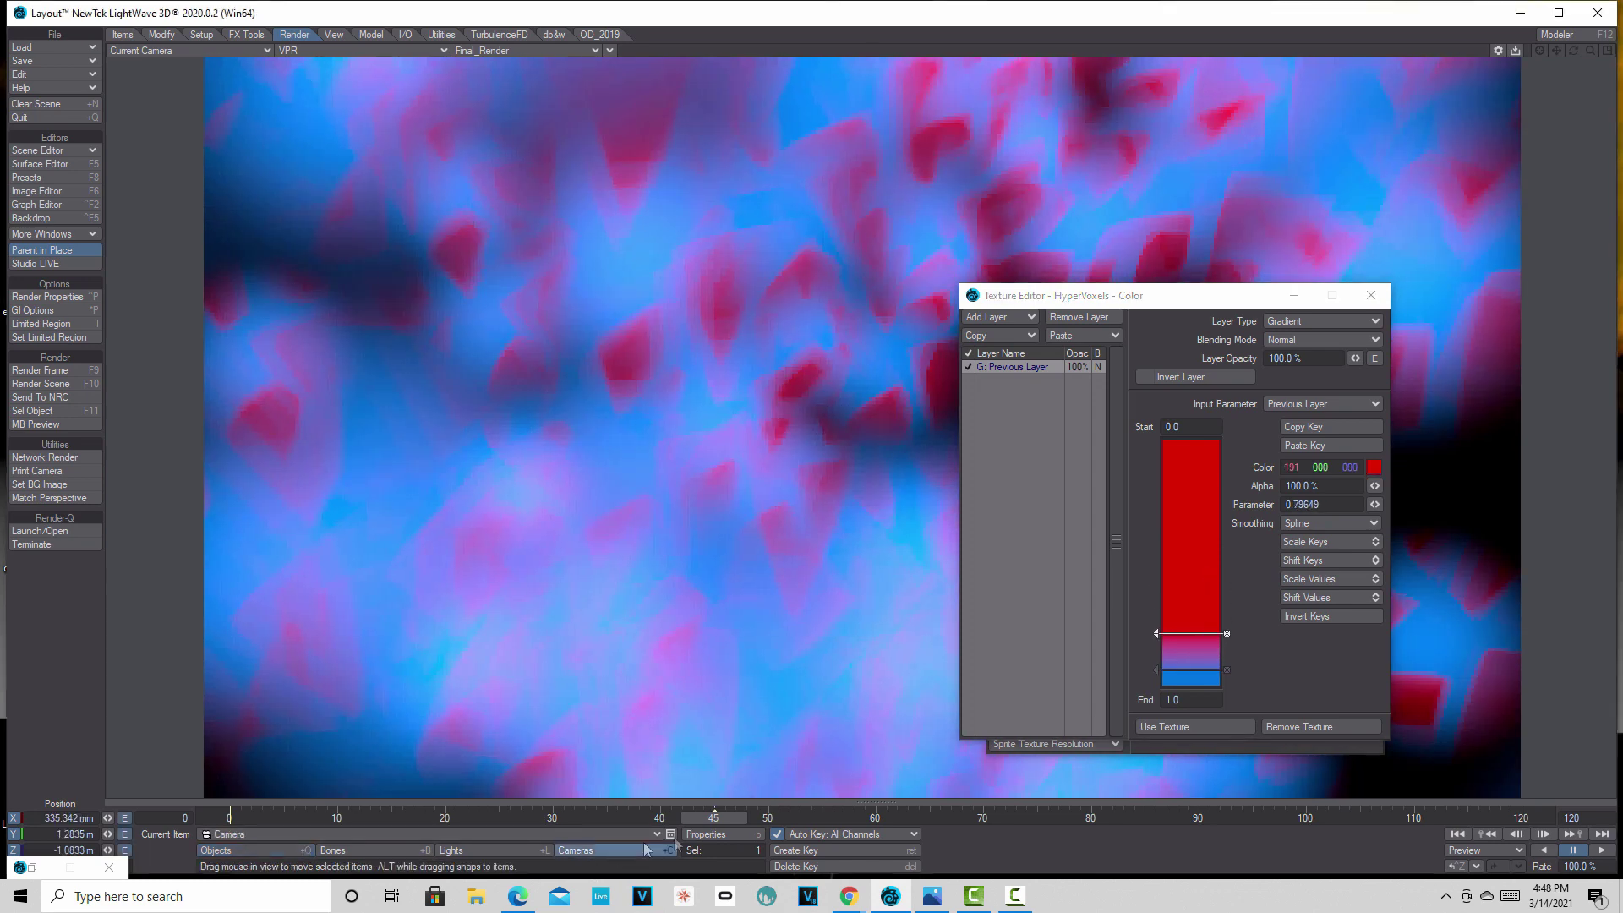
{"action": "left_click", "coordinate": [718, 835]}
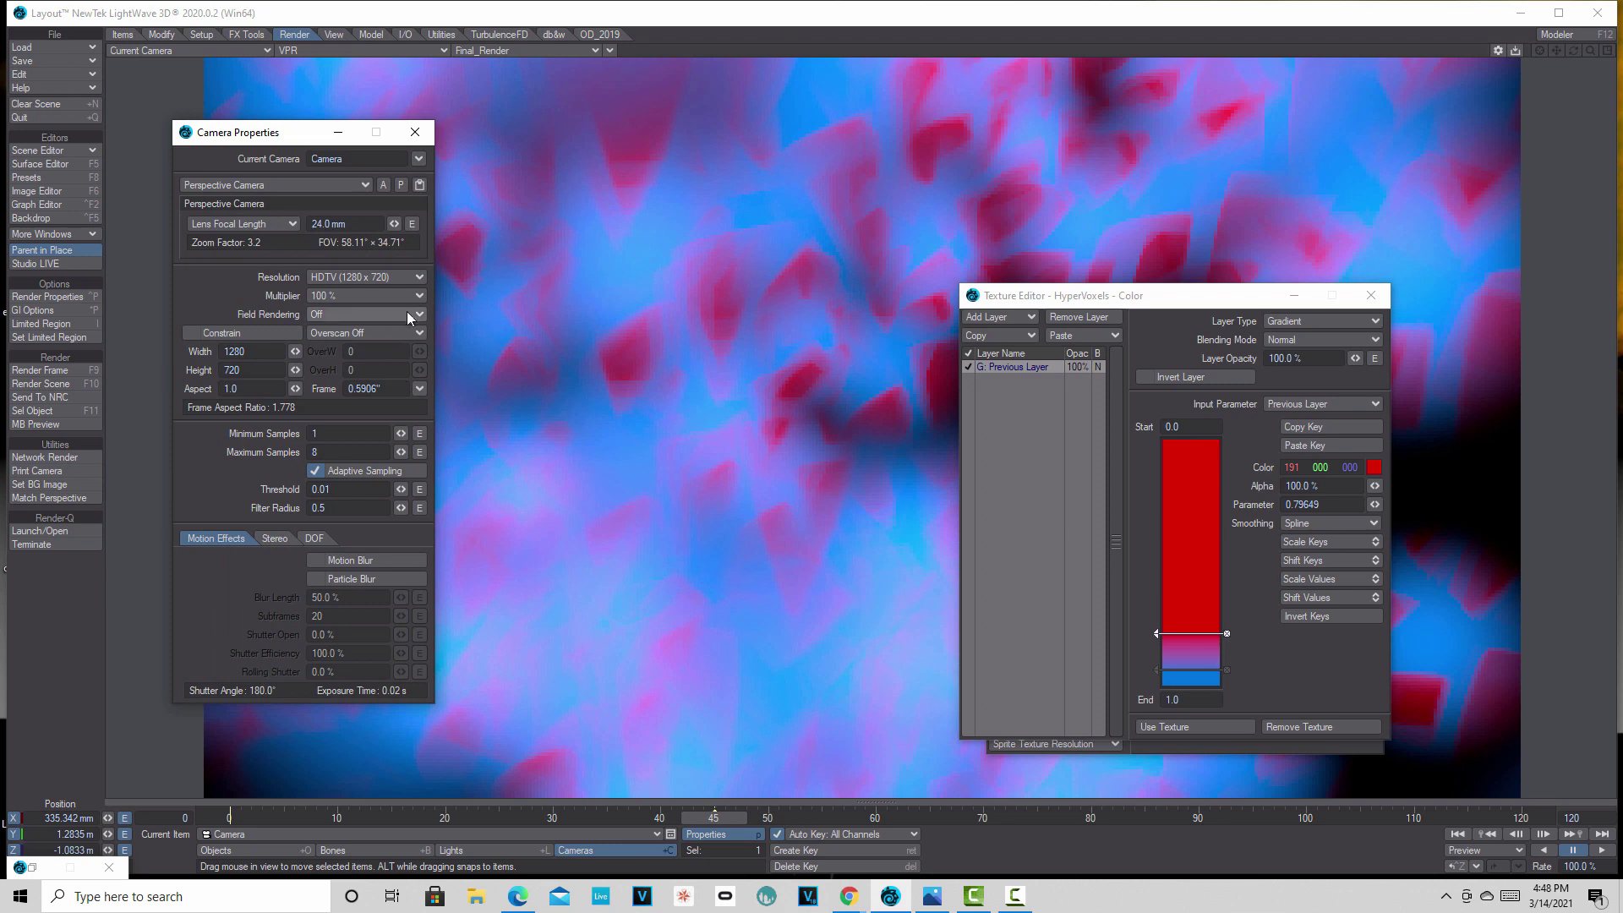
{"action": "left_click_drag", "start_coordinate": [394, 223], "coordinate": [440, 223]}
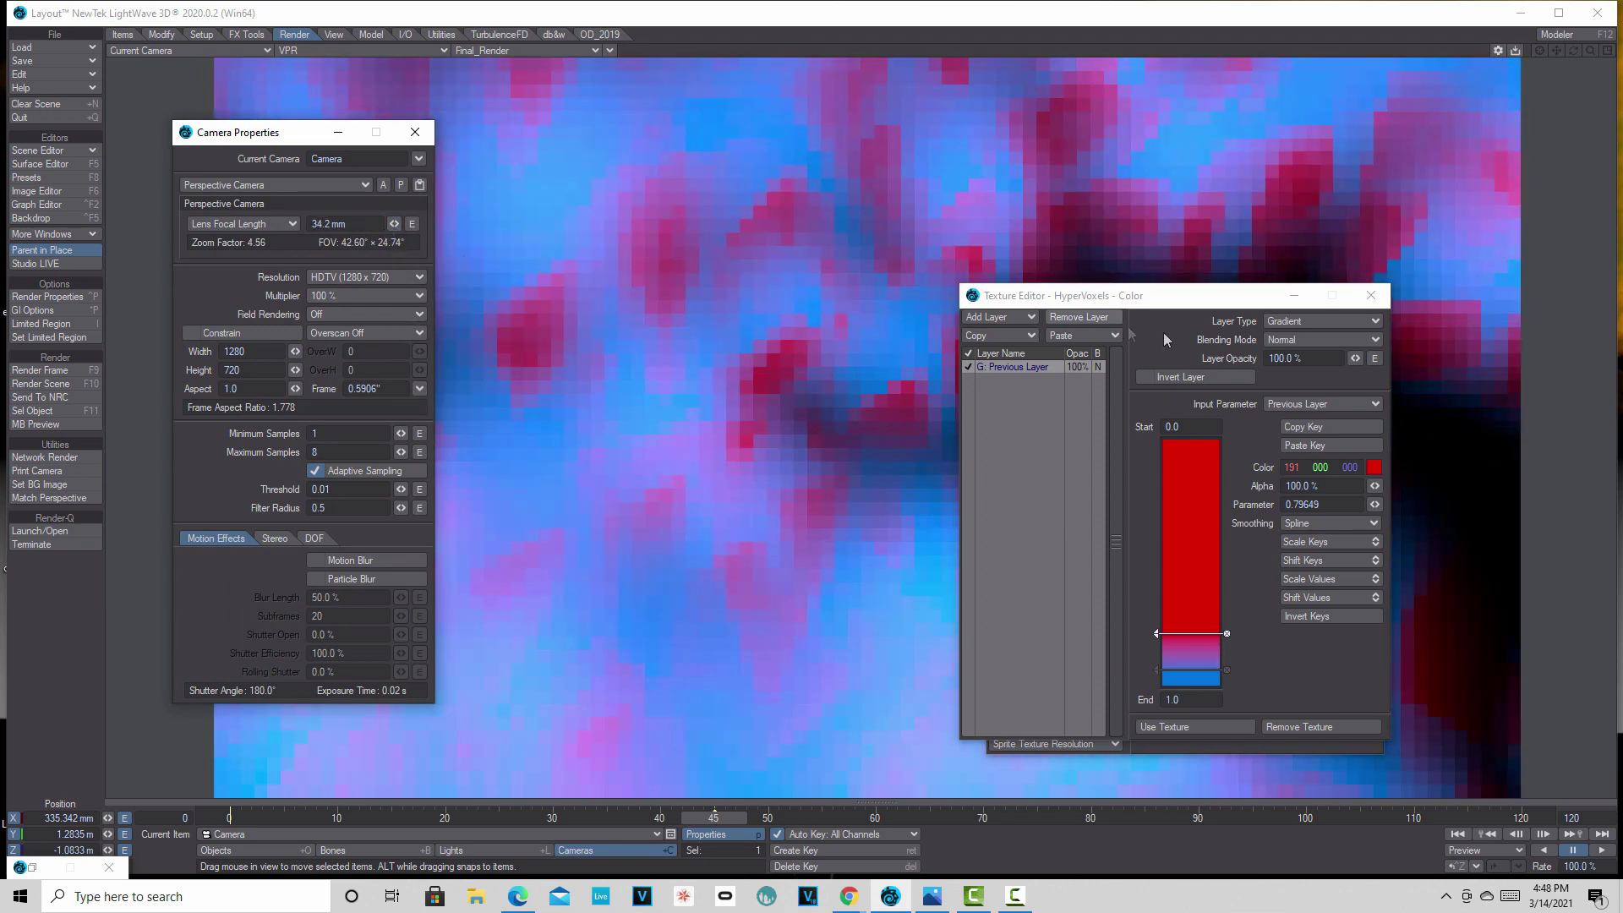
{"action": "left_click", "coordinate": [414, 132]}
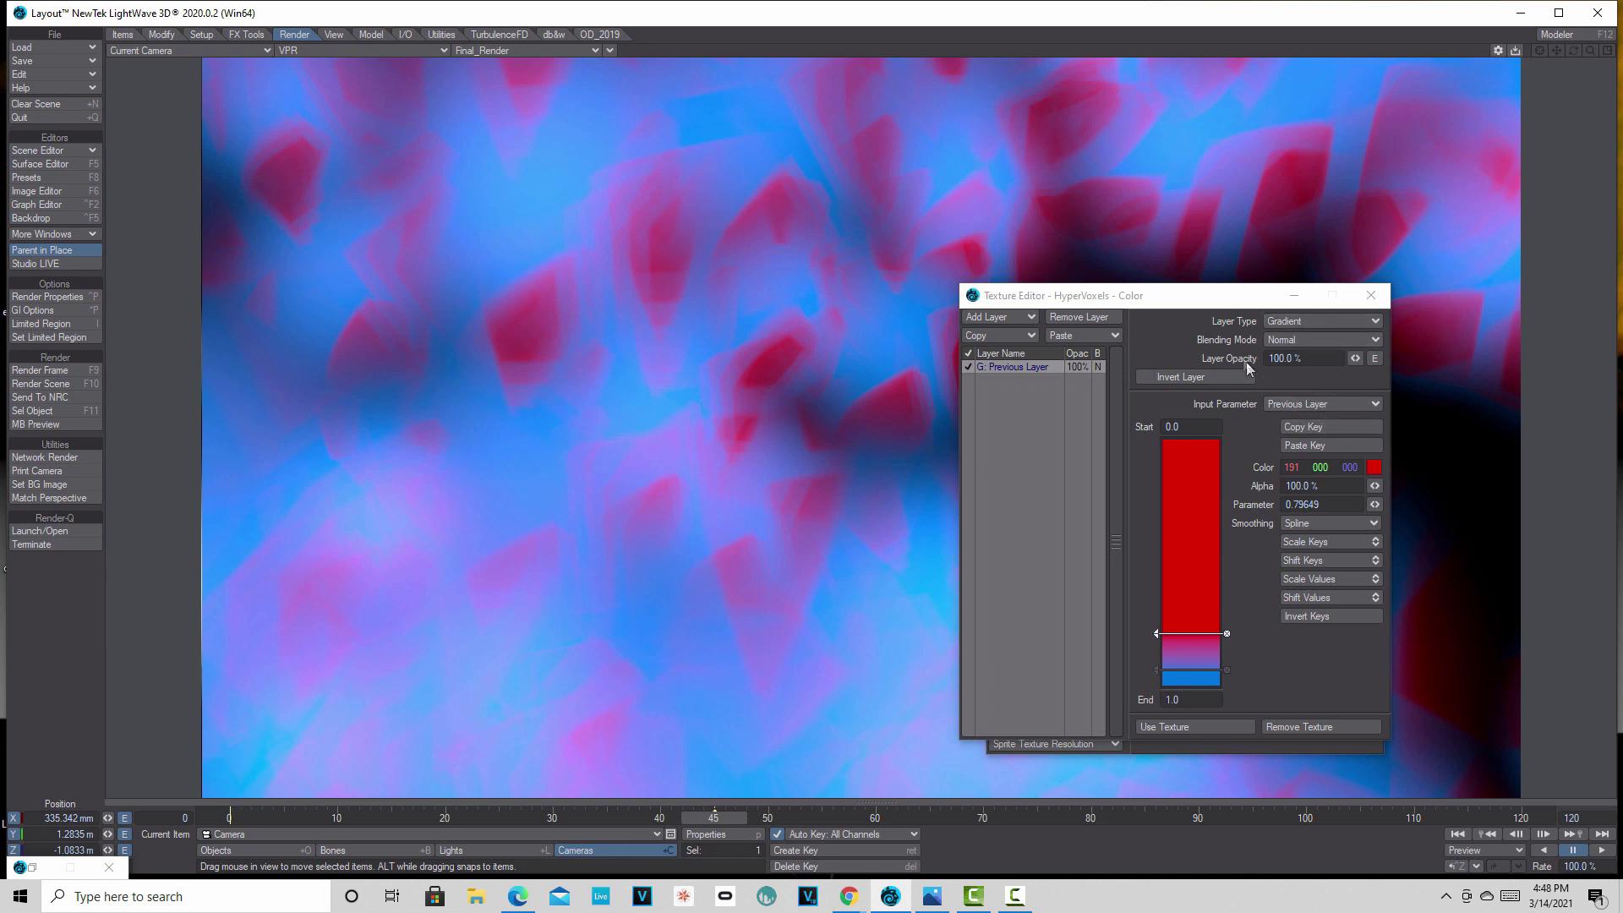
- Set the Veins hypertexture to 271.5% amplitude, 0.0895 coverage and 0.136 ledge level, and switch the texture type to Dented
{"action": "left_click", "coordinate": [1372, 295]}
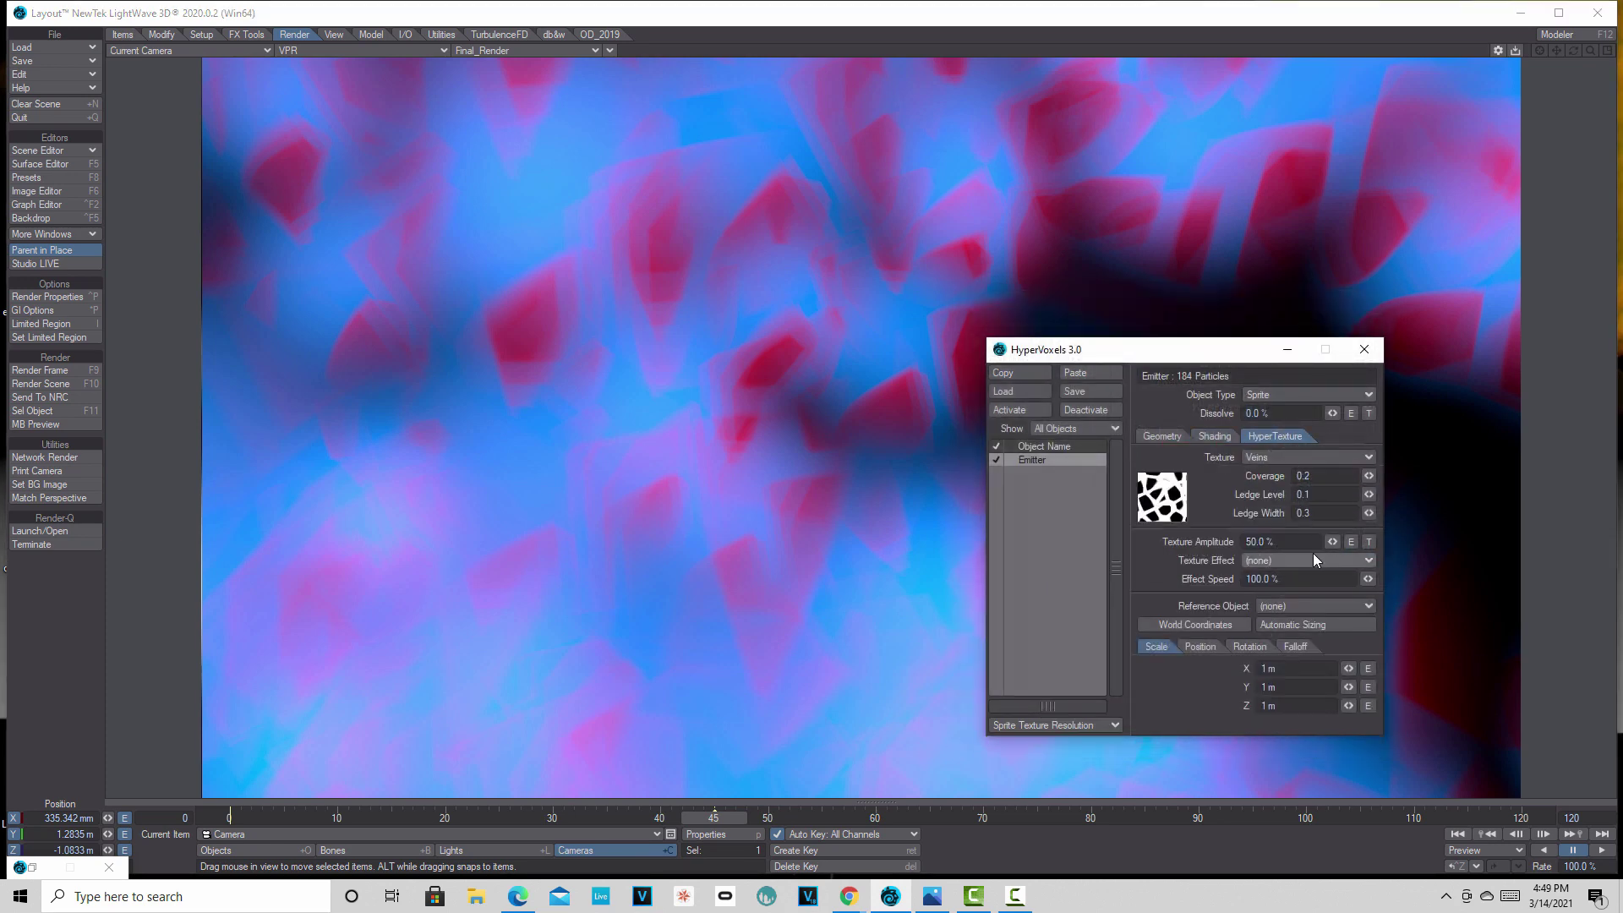
{"action": "left_click_drag", "start_coordinate": [1332, 541], "coordinate": [1515, 541]}
{"action": "left_click_drag", "start_coordinate": [1332, 546], "coordinate": [1339, 567]}
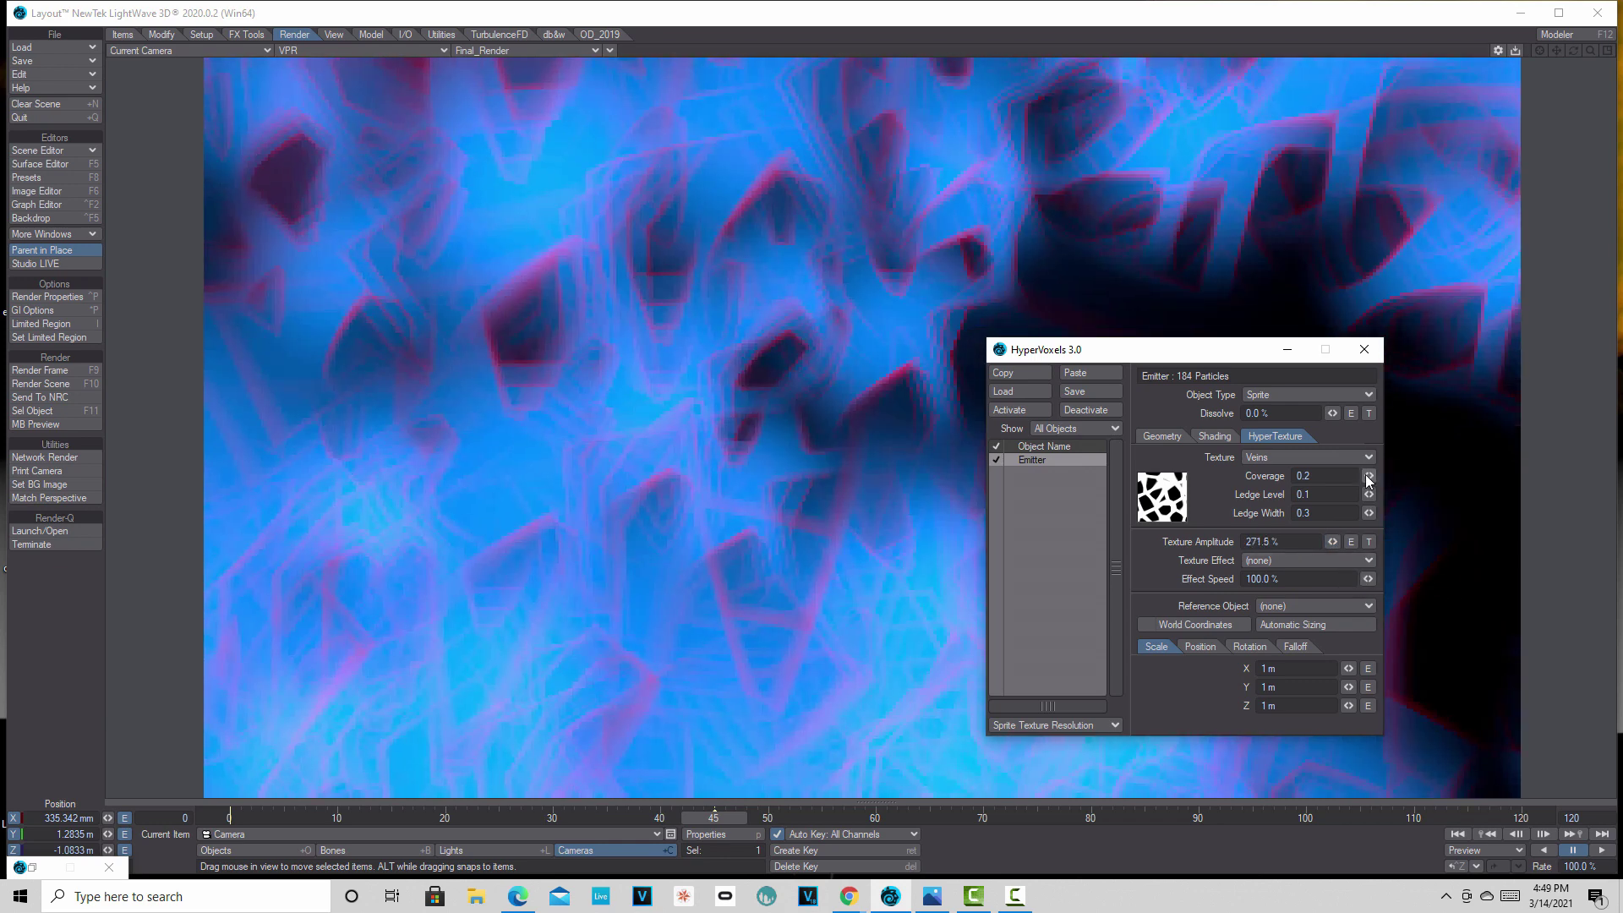
{"action": "left_click_drag", "start_coordinate": [1370, 482], "coordinate": [1372, 489]}
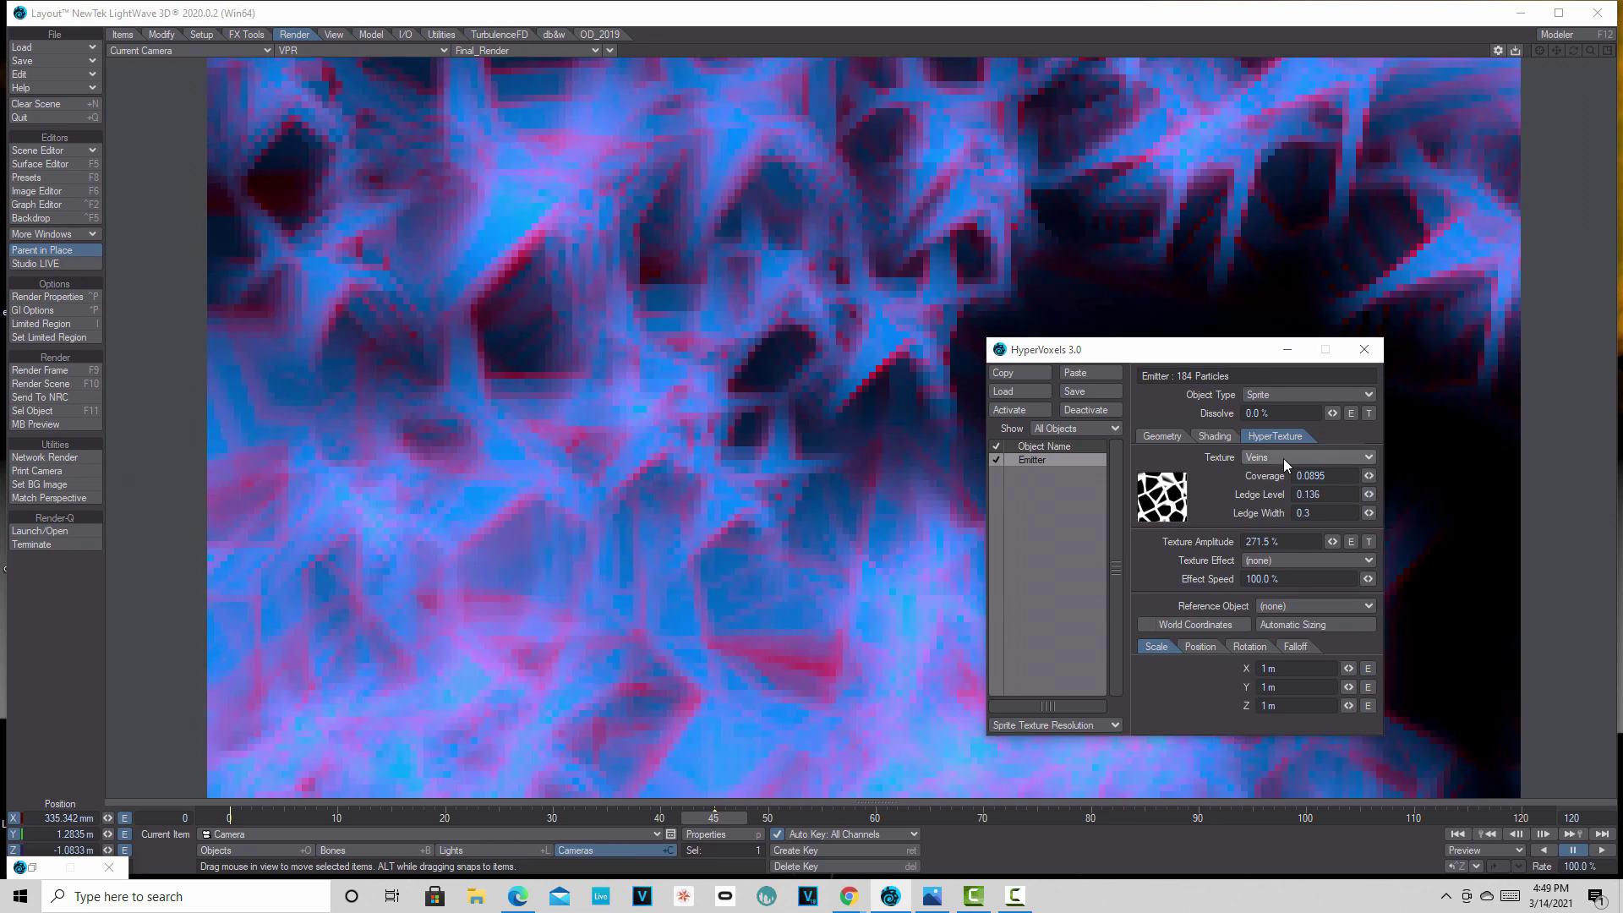
{"action": "left_click", "coordinate": [1283, 458]}
{"action": "left_click", "coordinate": [1267, 521]}
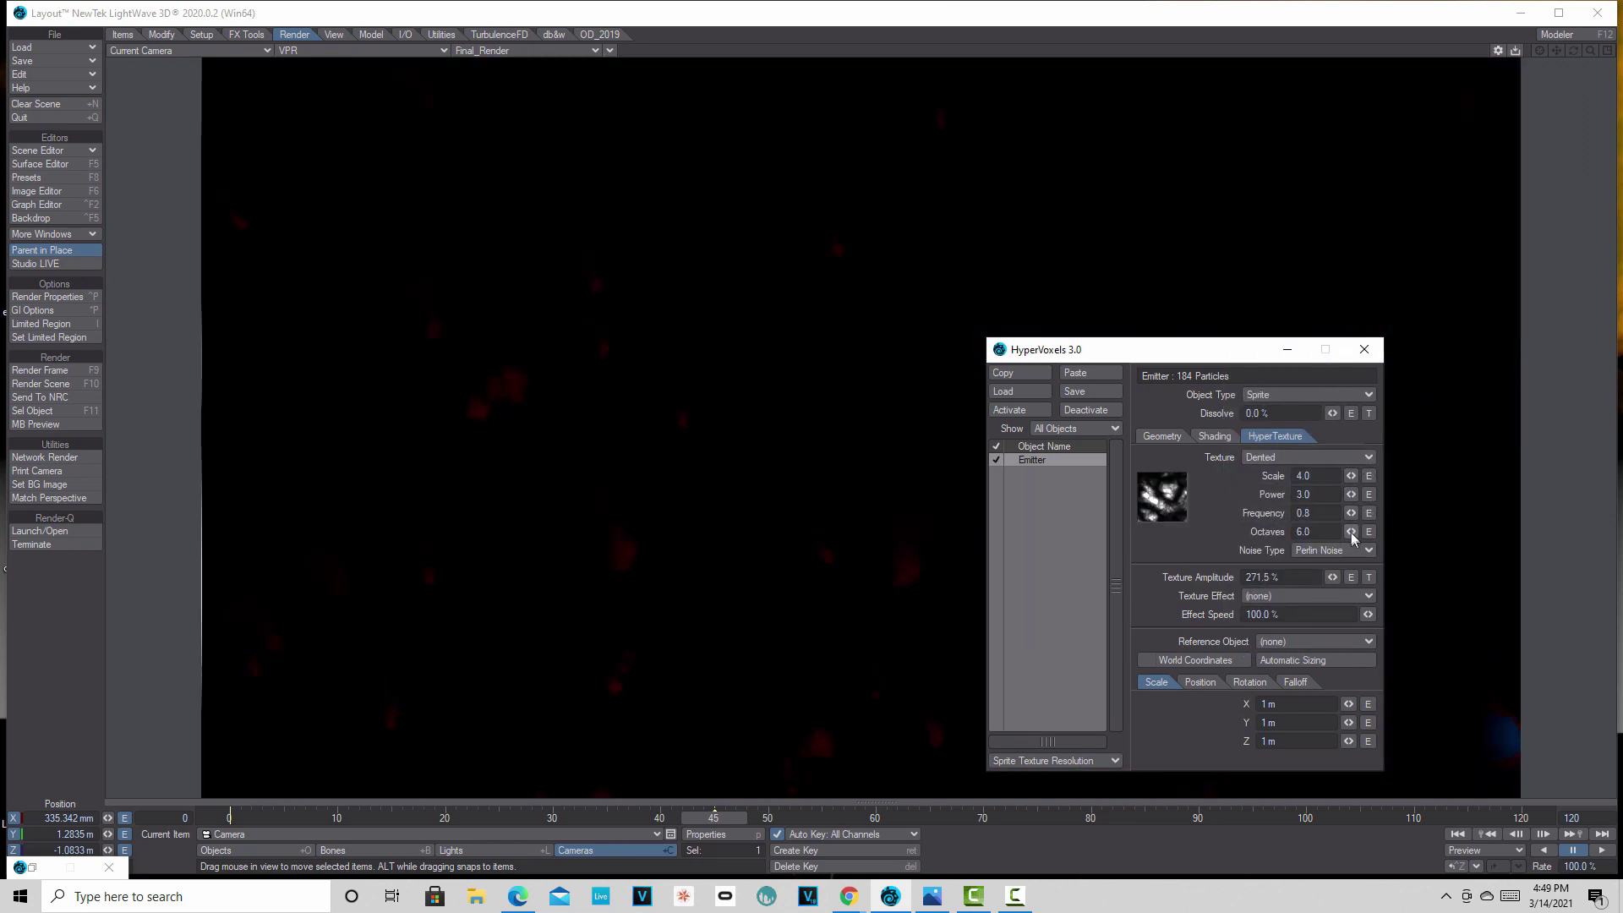
- Move the color gradient's red key up near the start and the blue key to about parameter 0.35
{"action": "left_click", "coordinate": [1215, 436]}
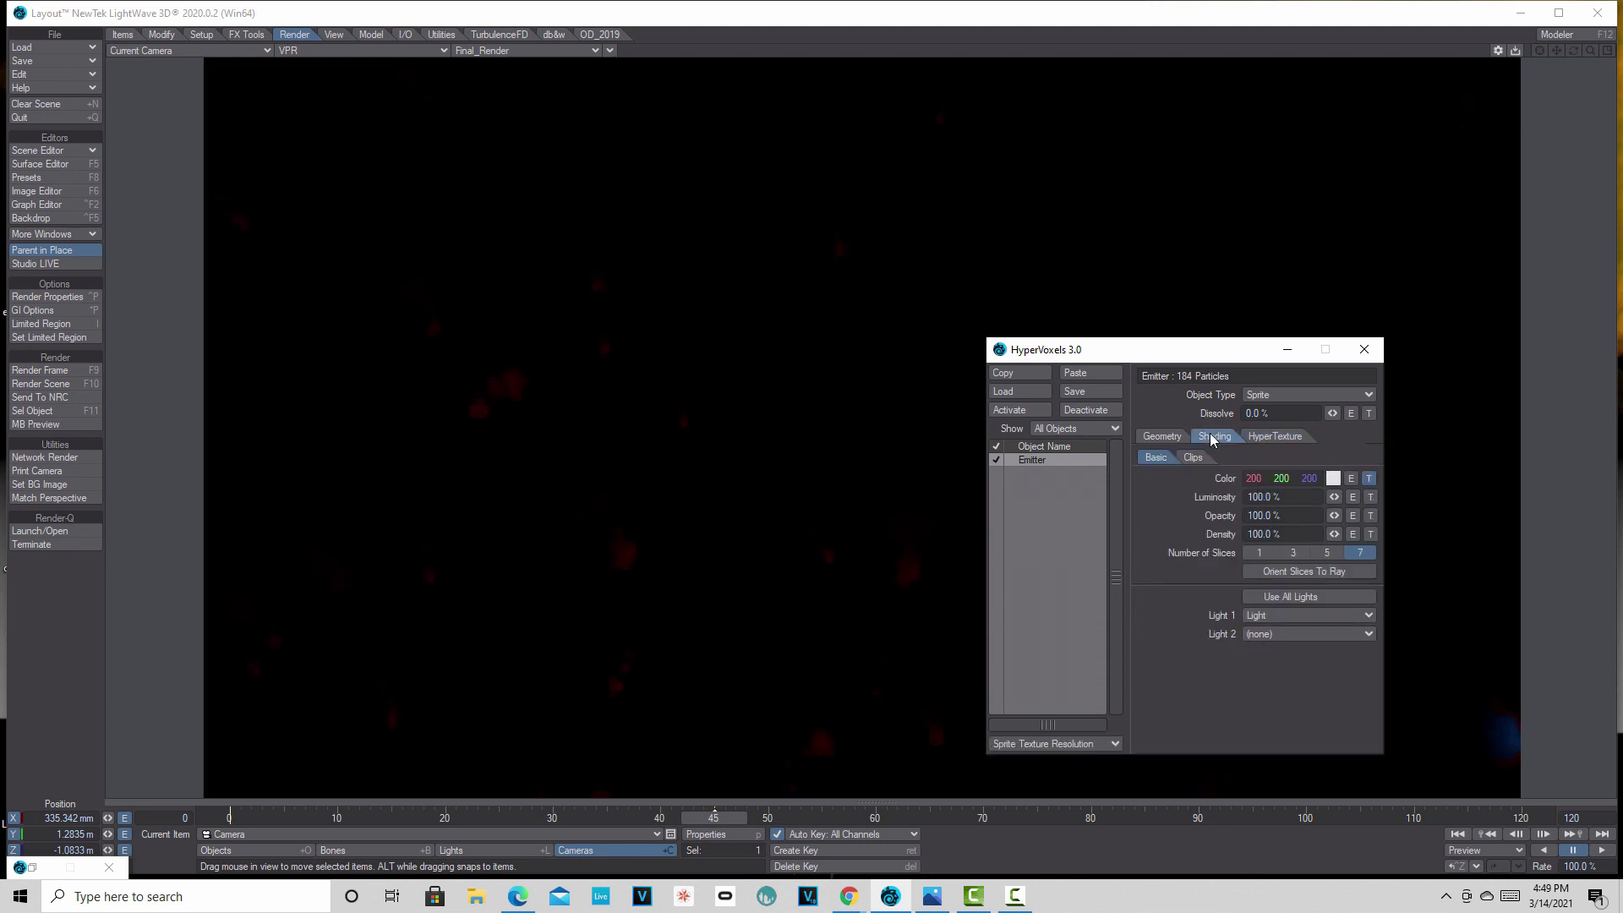
{"action": "left_click", "coordinate": [1370, 482]}
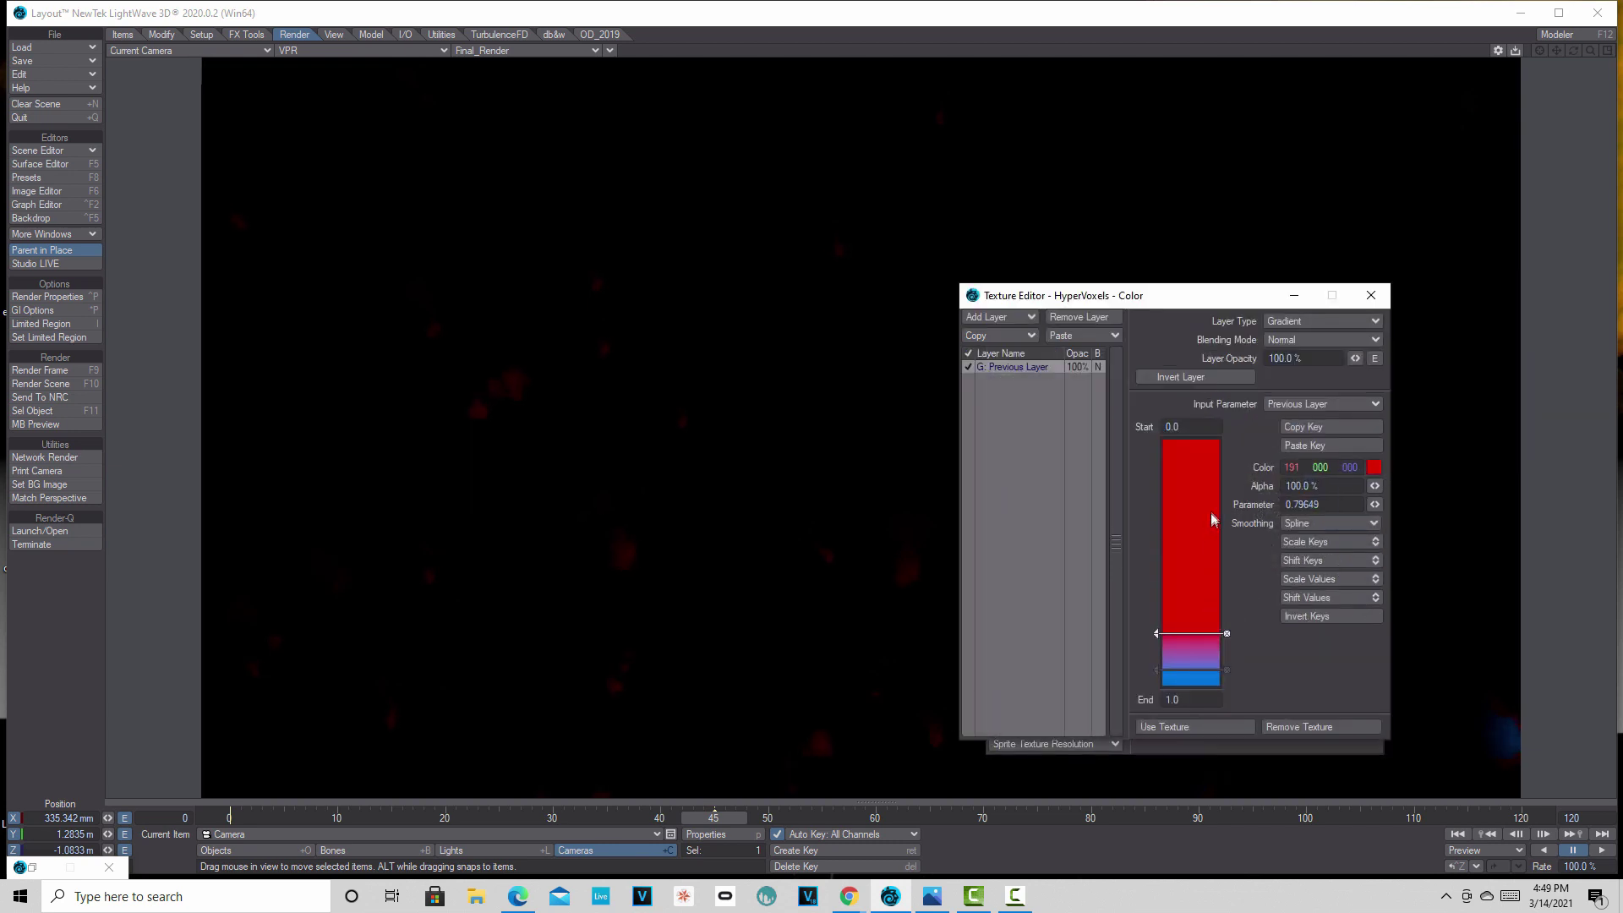
{"action": "left_click_drag", "start_coordinate": [1199, 607], "coordinate": [1190, 473]}
{"action": "left_click", "coordinate": [1189, 668]}
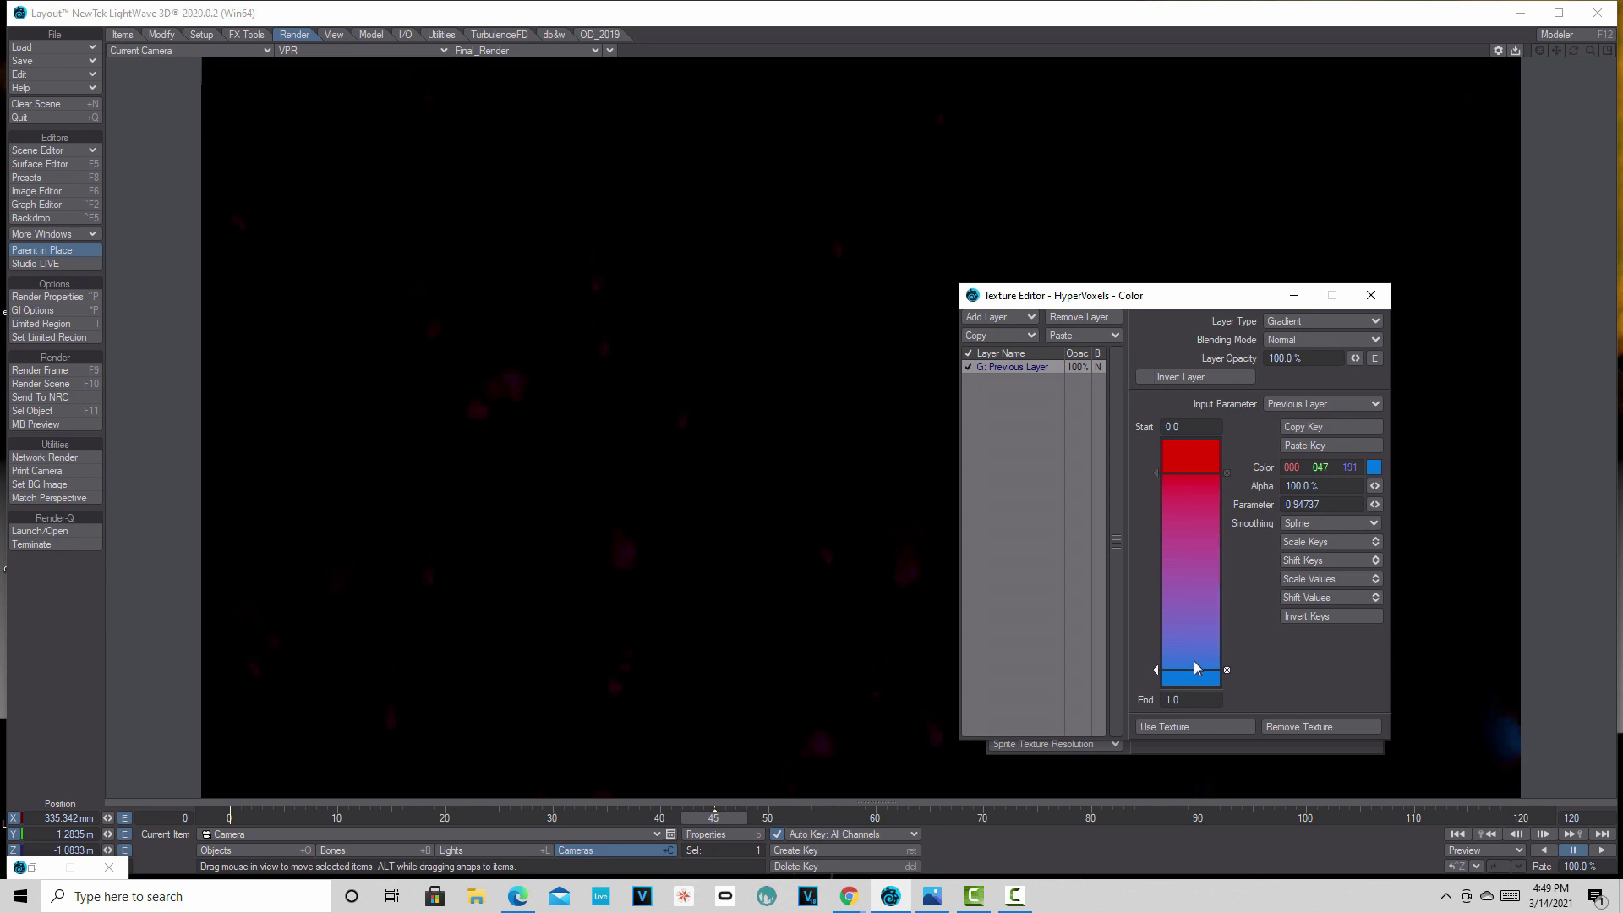
{"action": "left_click_drag", "start_coordinate": [1194, 667], "coordinate": [1194, 527]}
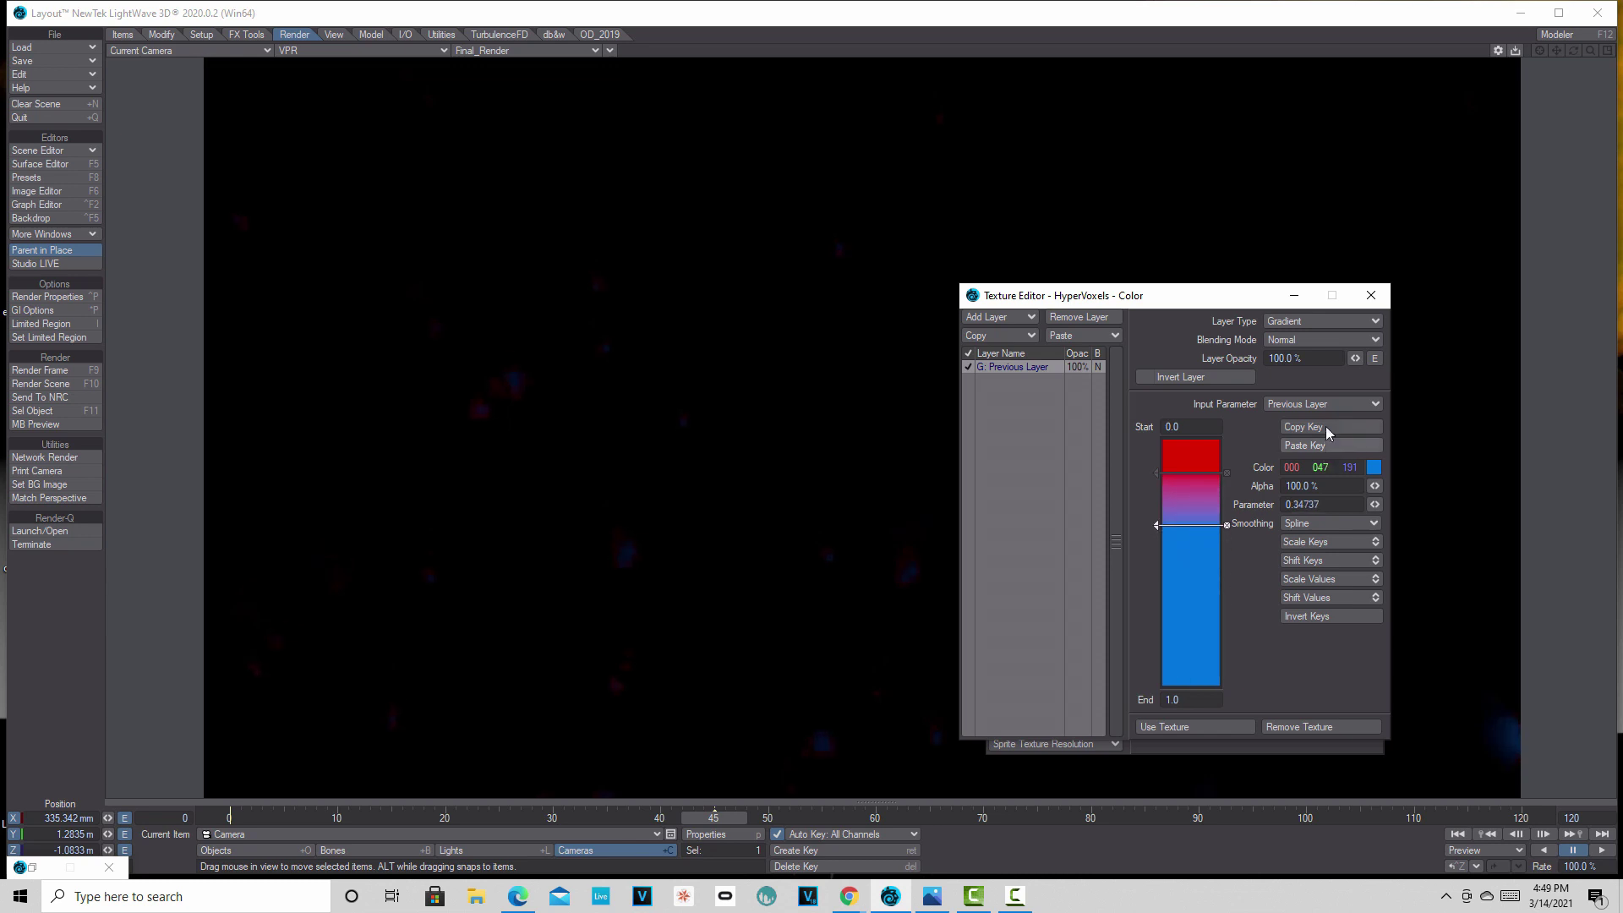
{"action": "left_click", "coordinate": [1371, 297]}
- Increase the HyperVoxels particle size to 865 mm and set the stretch direction to Y
{"action": "left_click", "coordinate": [1162, 436]}
{"action": "left_click_drag", "start_coordinate": [1338, 467], "coordinate": [1395, 466]}
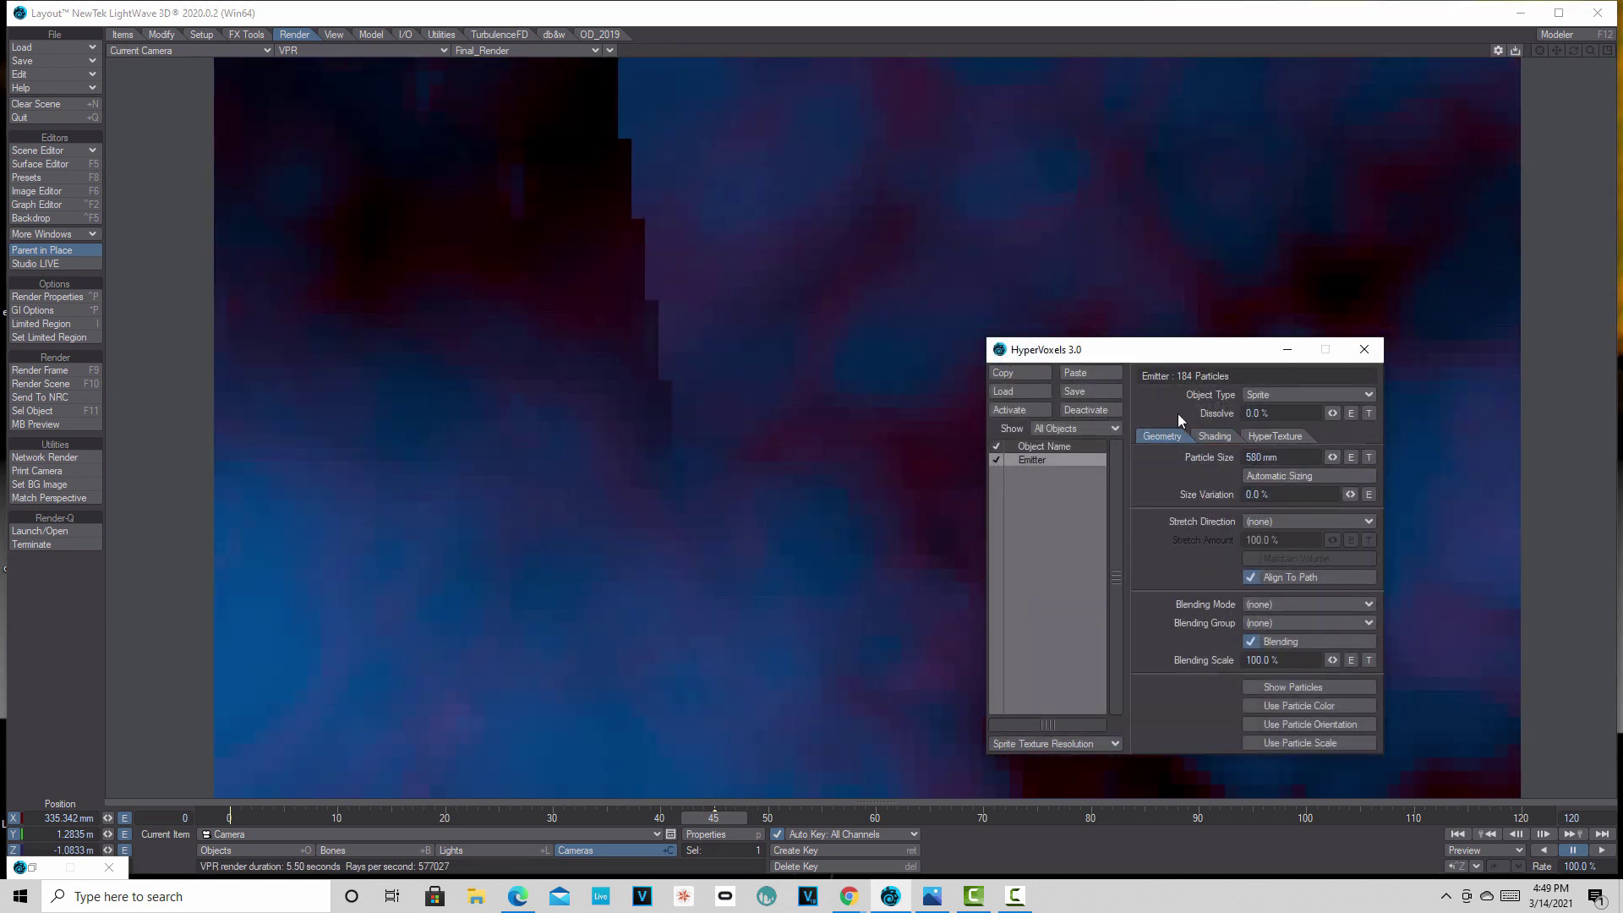
{"action": "mouse_move", "coordinate": [1131, 359]}
{"action": "left_mouse_down"}
{"action": "mouse_move", "coordinate": [1362, 600]}
{"action": "mouse_move", "coordinate": [1036, 542]}
{"action": "mouse_move", "coordinate": [402, 262]}
{"action": "mouse_move", "coordinate": [427, 370]}
{"action": "mouse_move", "coordinate": [1134, 353]}
{"action": "left_mouse_up"}
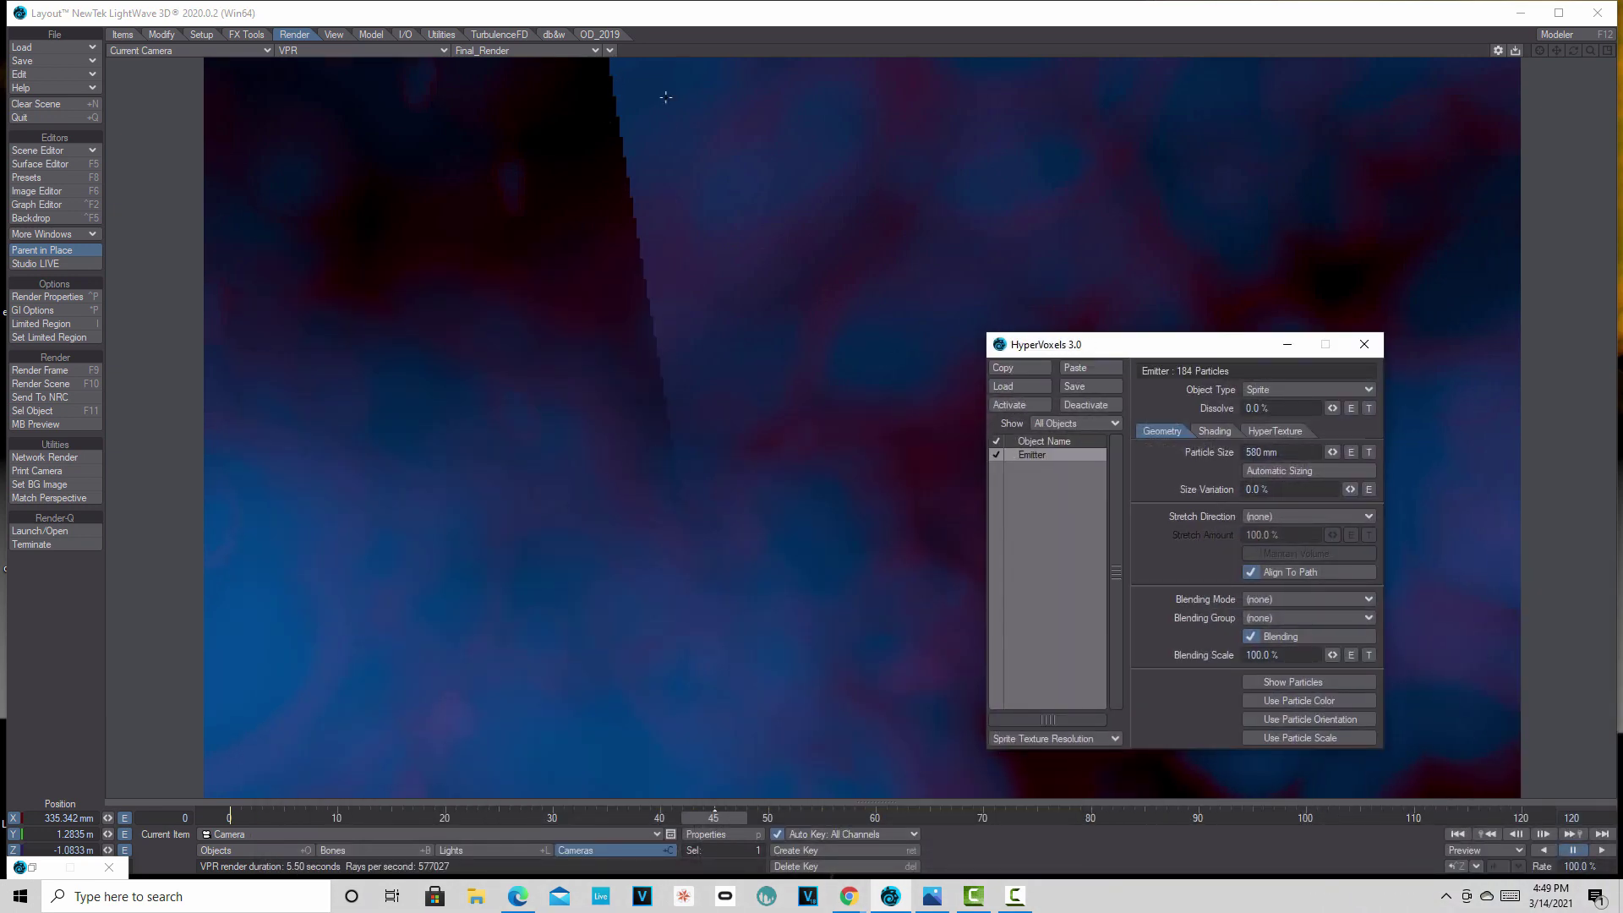
{"action": "mouse_move", "coordinate": [1333, 452]}
{"action": "left_mouse_down"}
{"action": "mouse_move", "coordinate": [1301, 452]}
{"action": "mouse_move", "coordinate": [1361, 452]}
{"action": "left_mouse_up"}
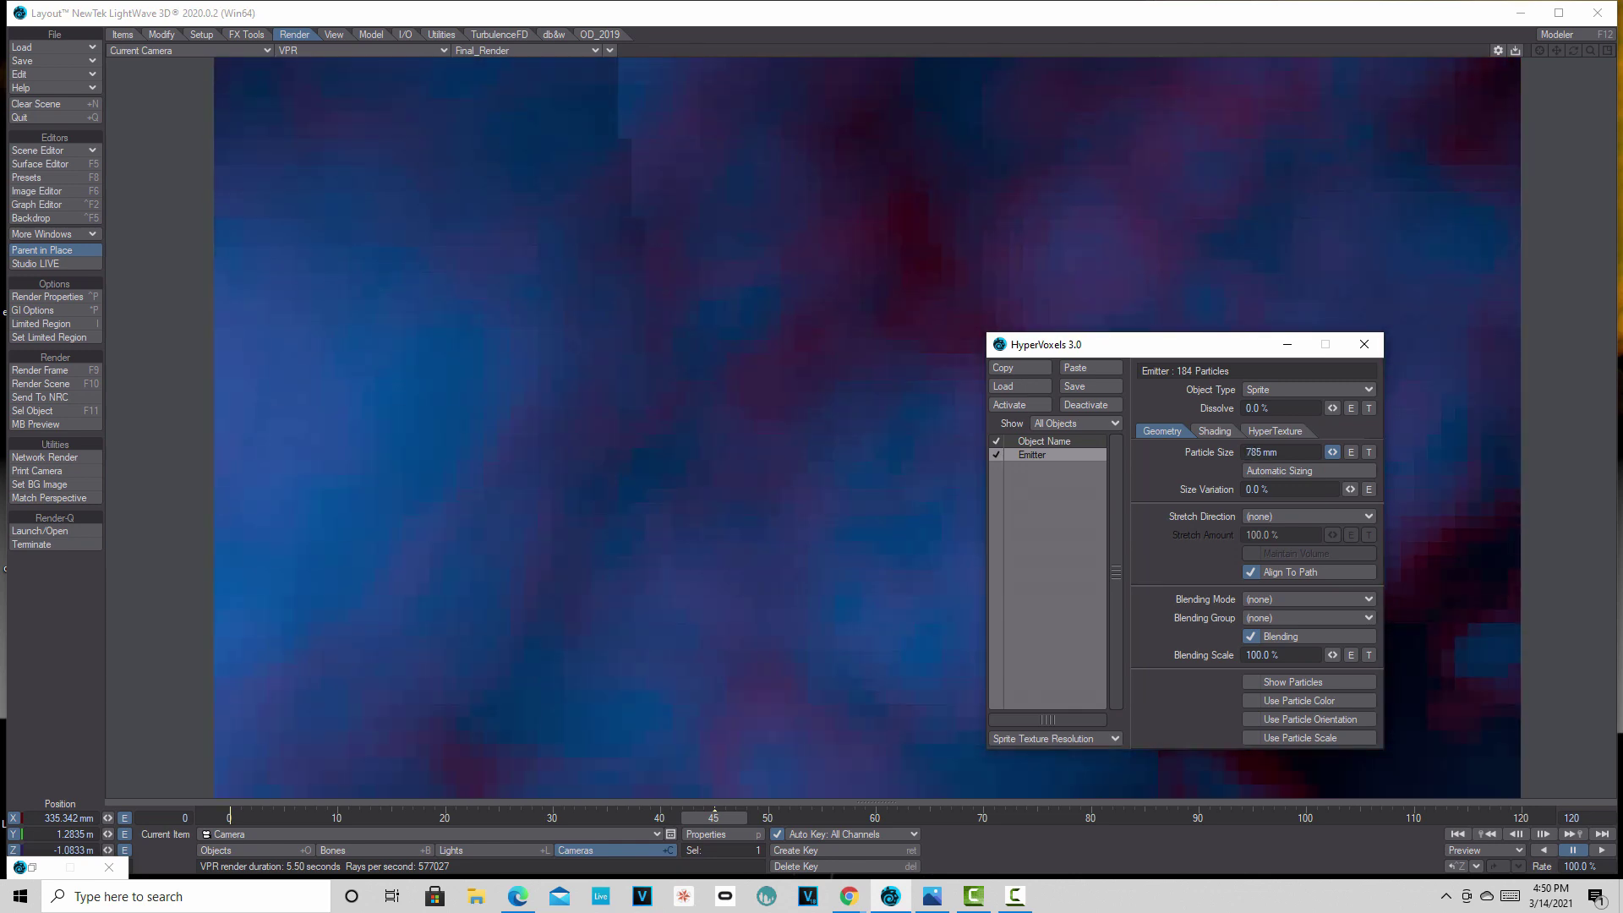
{"action": "mouse_move", "coordinate": [1332, 453]}
{"action": "left_mouse_down"}
{"action": "mouse_move", "coordinate": [1220, 453]}
{"action": "mouse_move", "coordinate": [1341, 457]}
{"action": "left_mouse_up"}
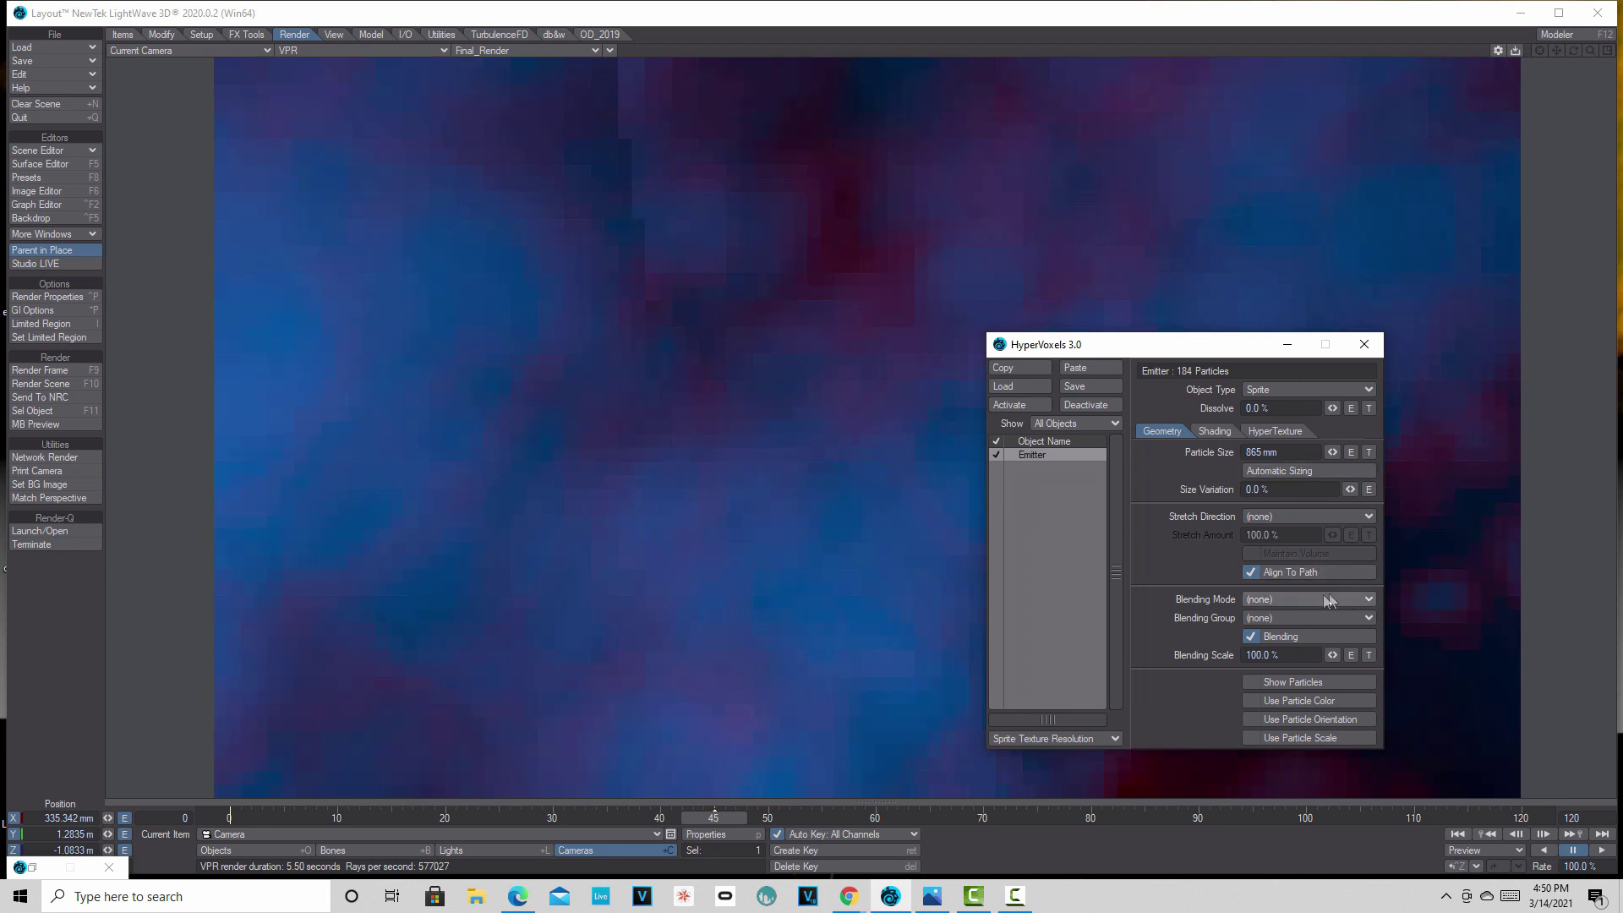
{"action": "left_click", "coordinate": [1357, 515]}
{"action": "left_click", "coordinate": [1356, 540]}
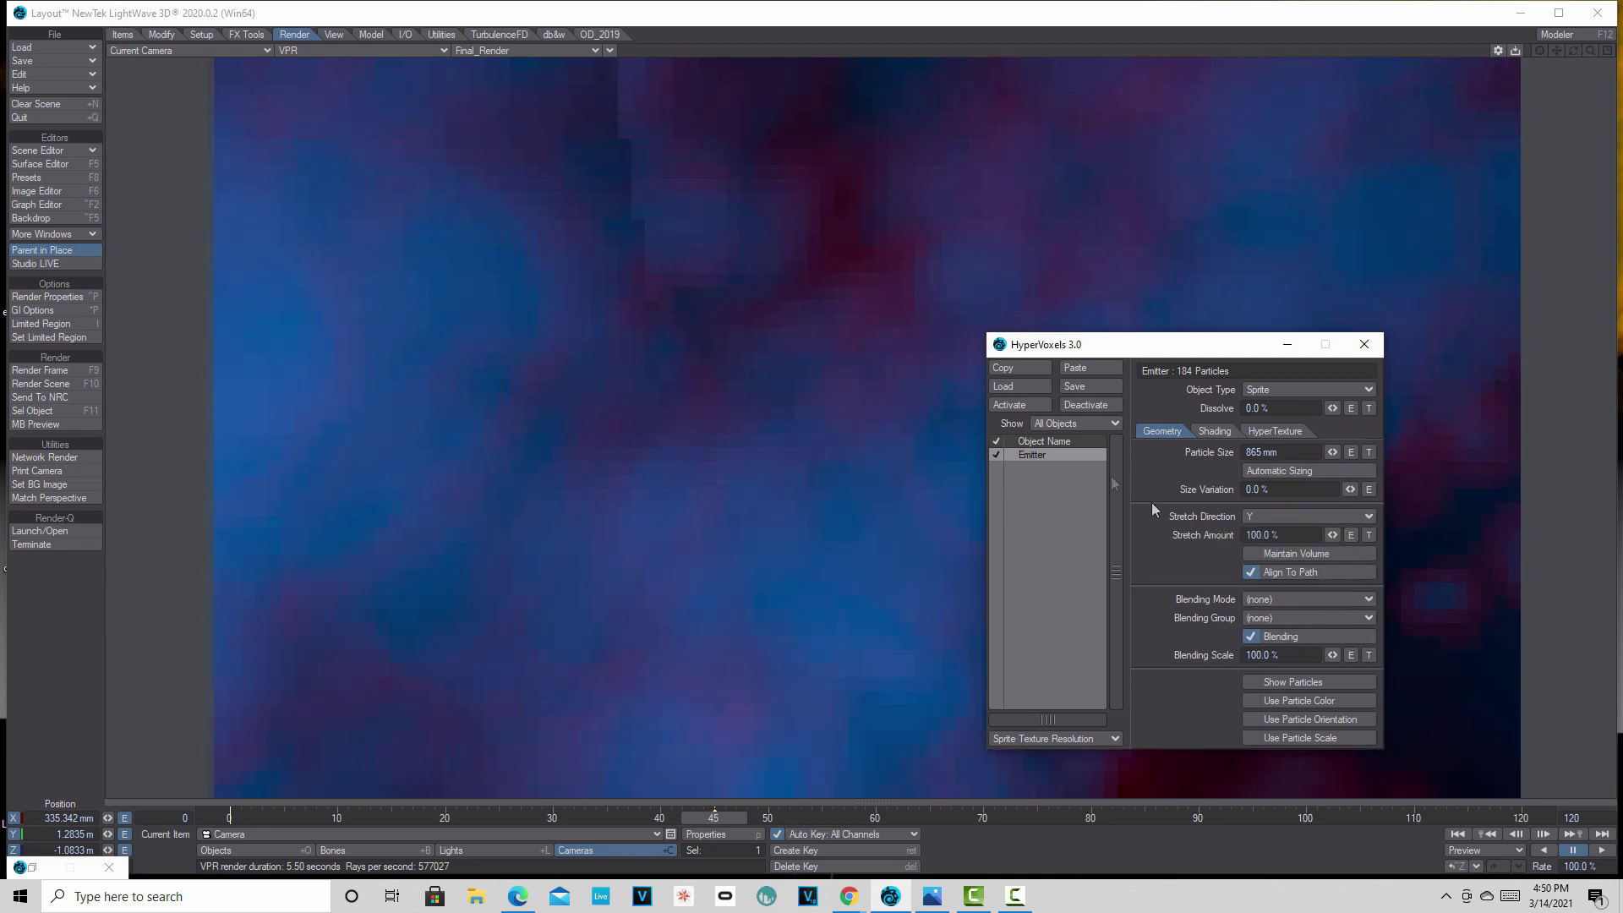
- Move the color gradient's blue key to about parameter 0.72 and the red key to about 0.34
{"action": "left_click", "coordinate": [1214, 432]}
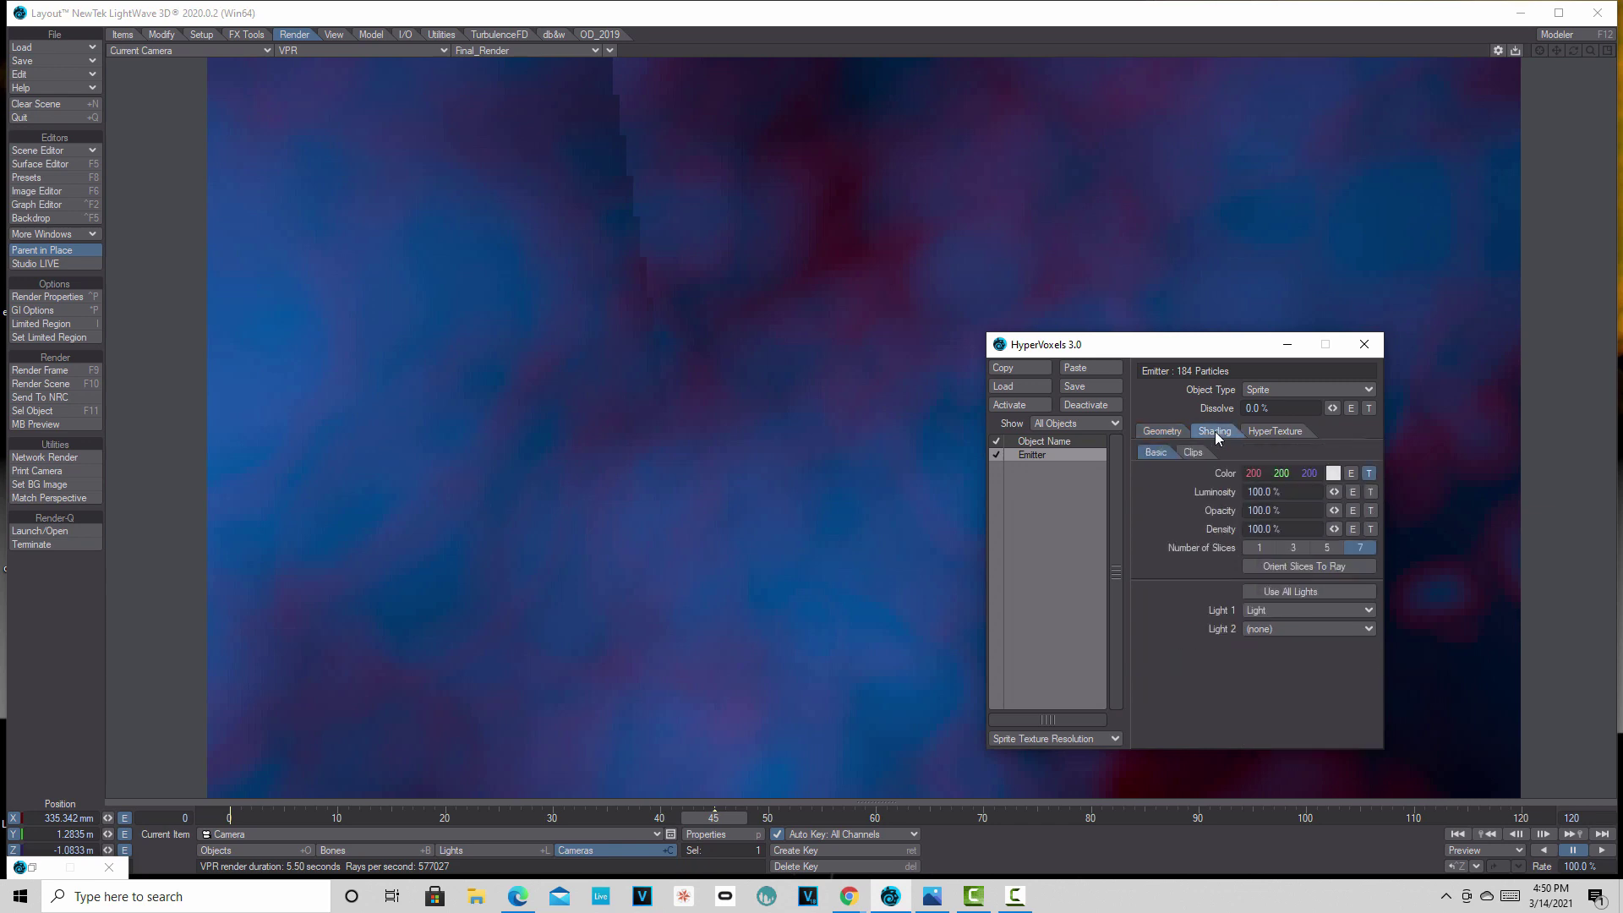
{"action": "left_click", "coordinate": [1370, 473]}
{"action": "left_click_drag", "start_coordinate": [1207, 525], "coordinate": [1201, 586]}
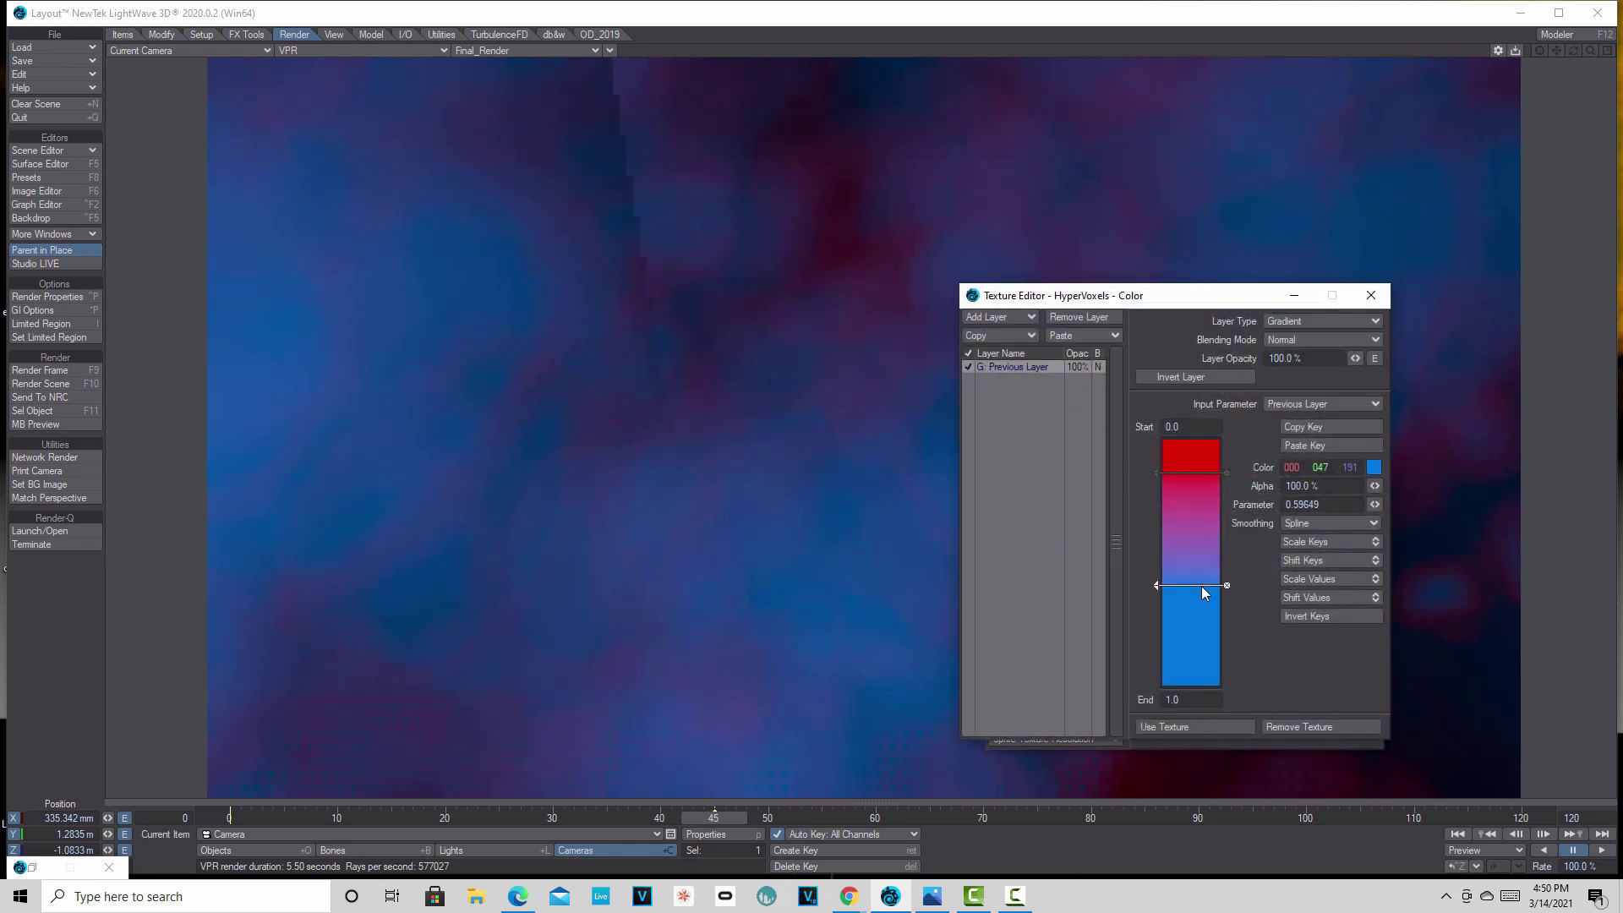
{"action": "left_click_drag", "start_coordinate": [1190, 473], "coordinate": [1192, 522]}
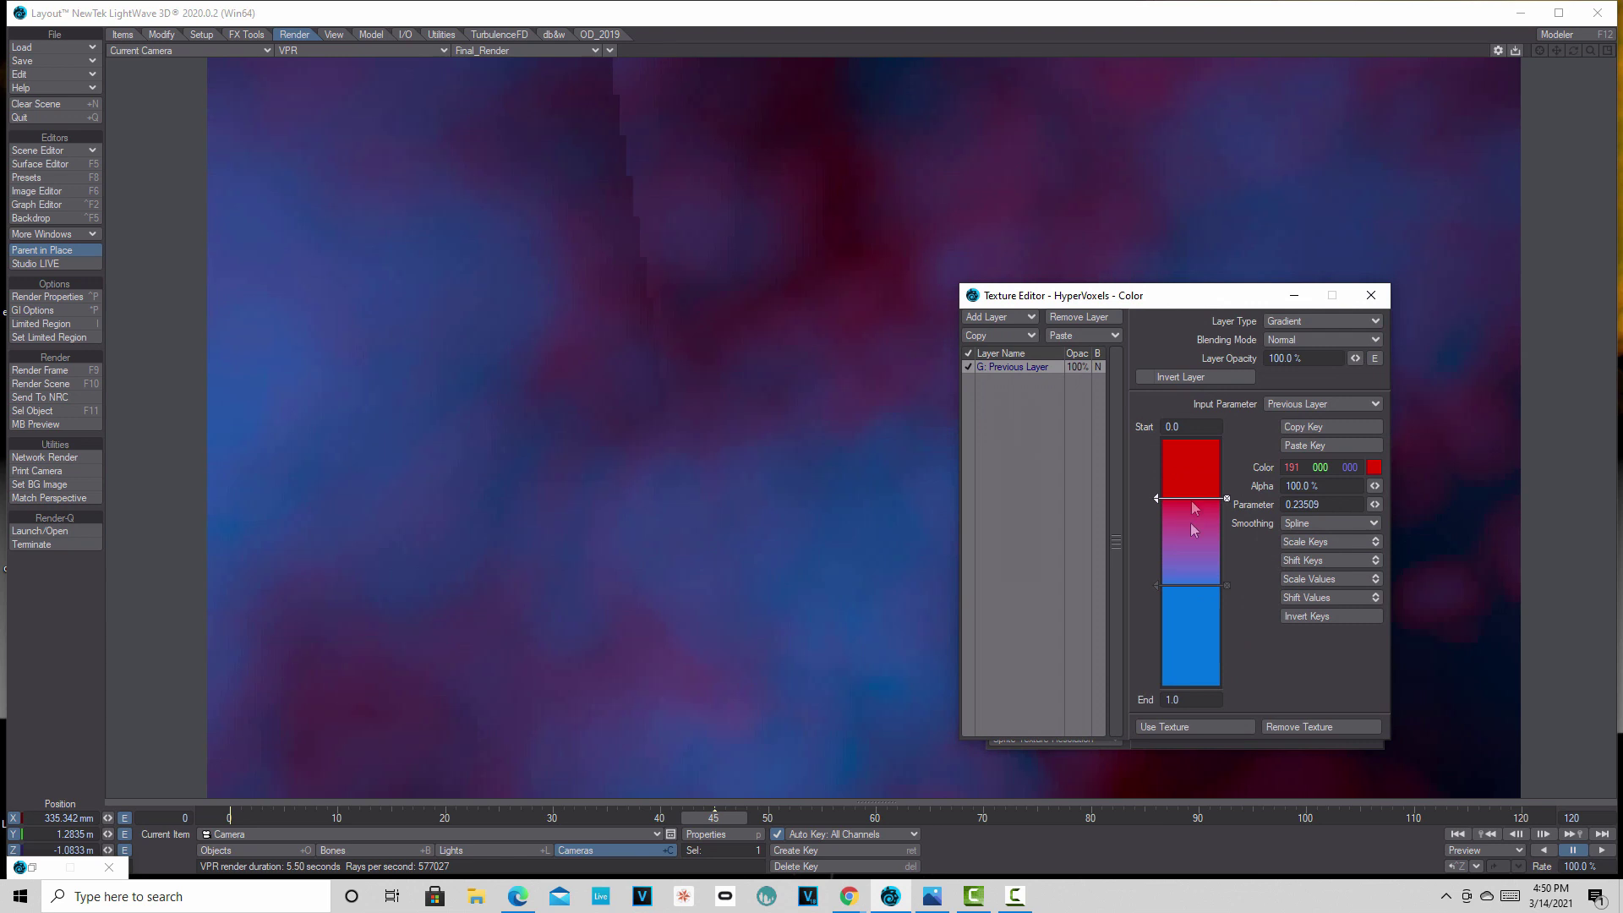
{"action": "left_click_drag", "start_coordinate": [1202, 587], "coordinate": [1199, 616]}
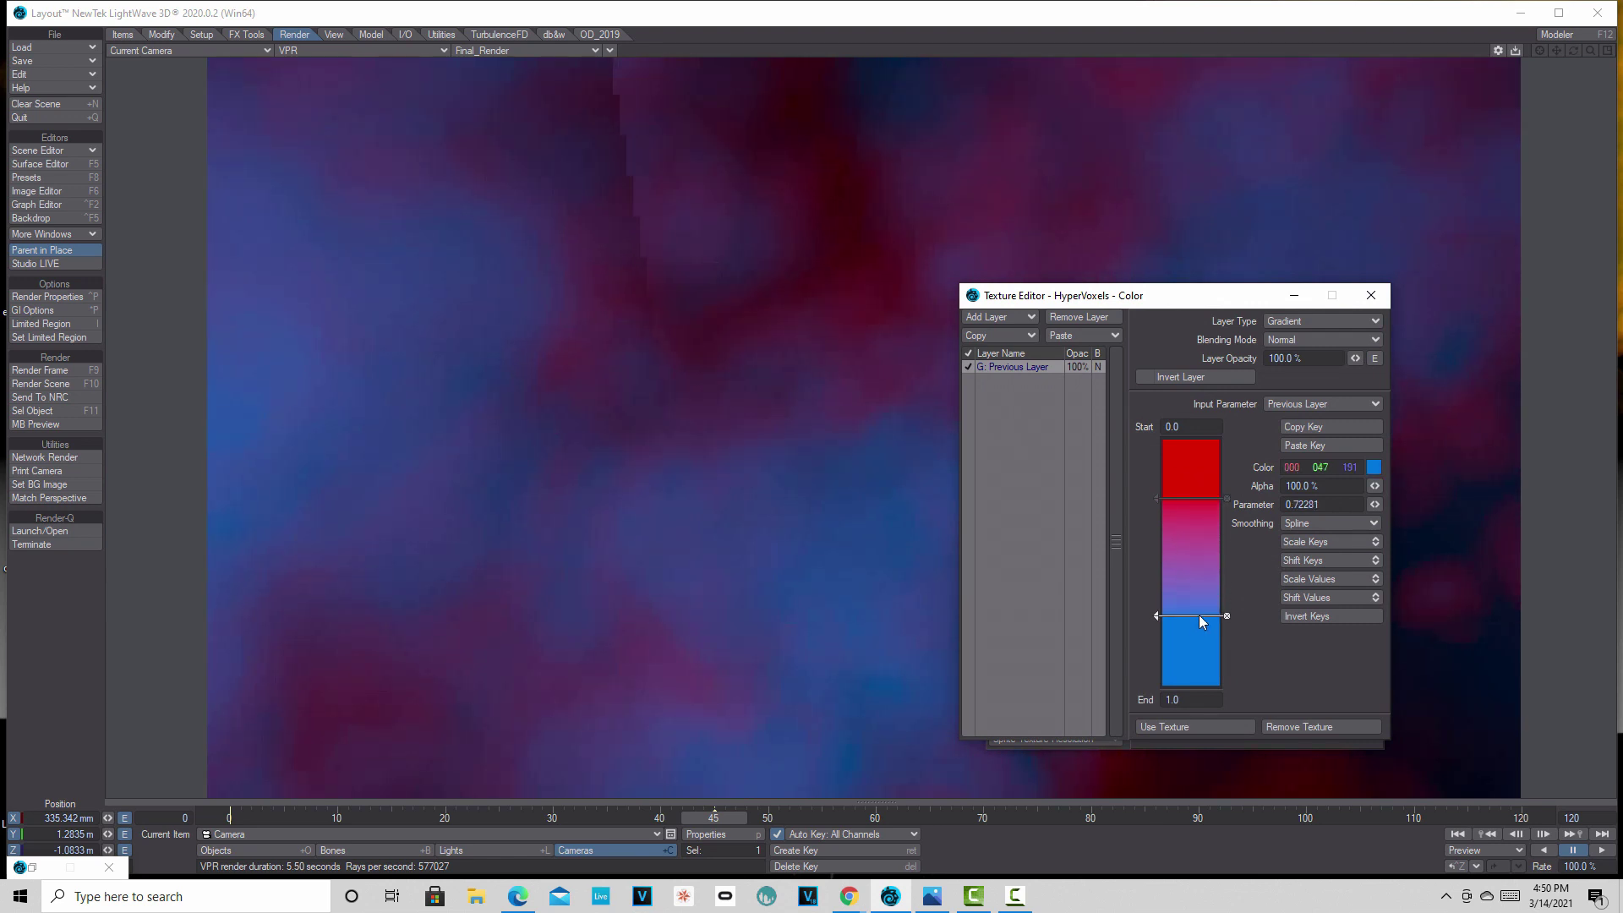
{"action": "left_click", "coordinate": [1200, 504]}
{"action": "left_click_drag", "start_coordinate": [1199, 504], "coordinate": [1197, 524]}
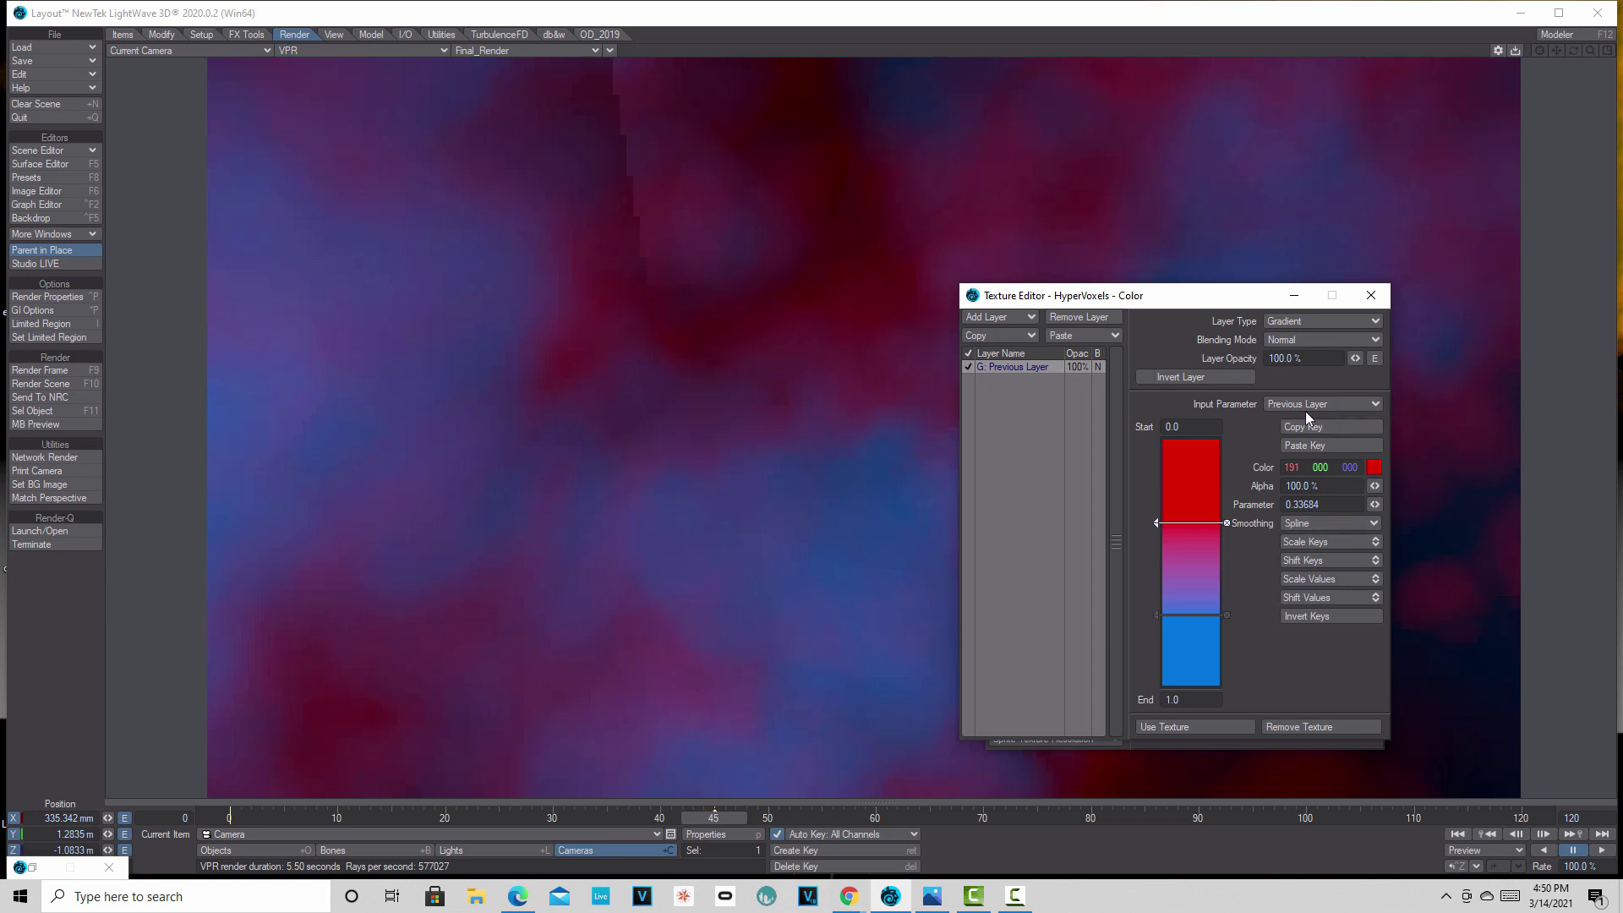
{"action": "left_click", "coordinate": [1372, 297]}
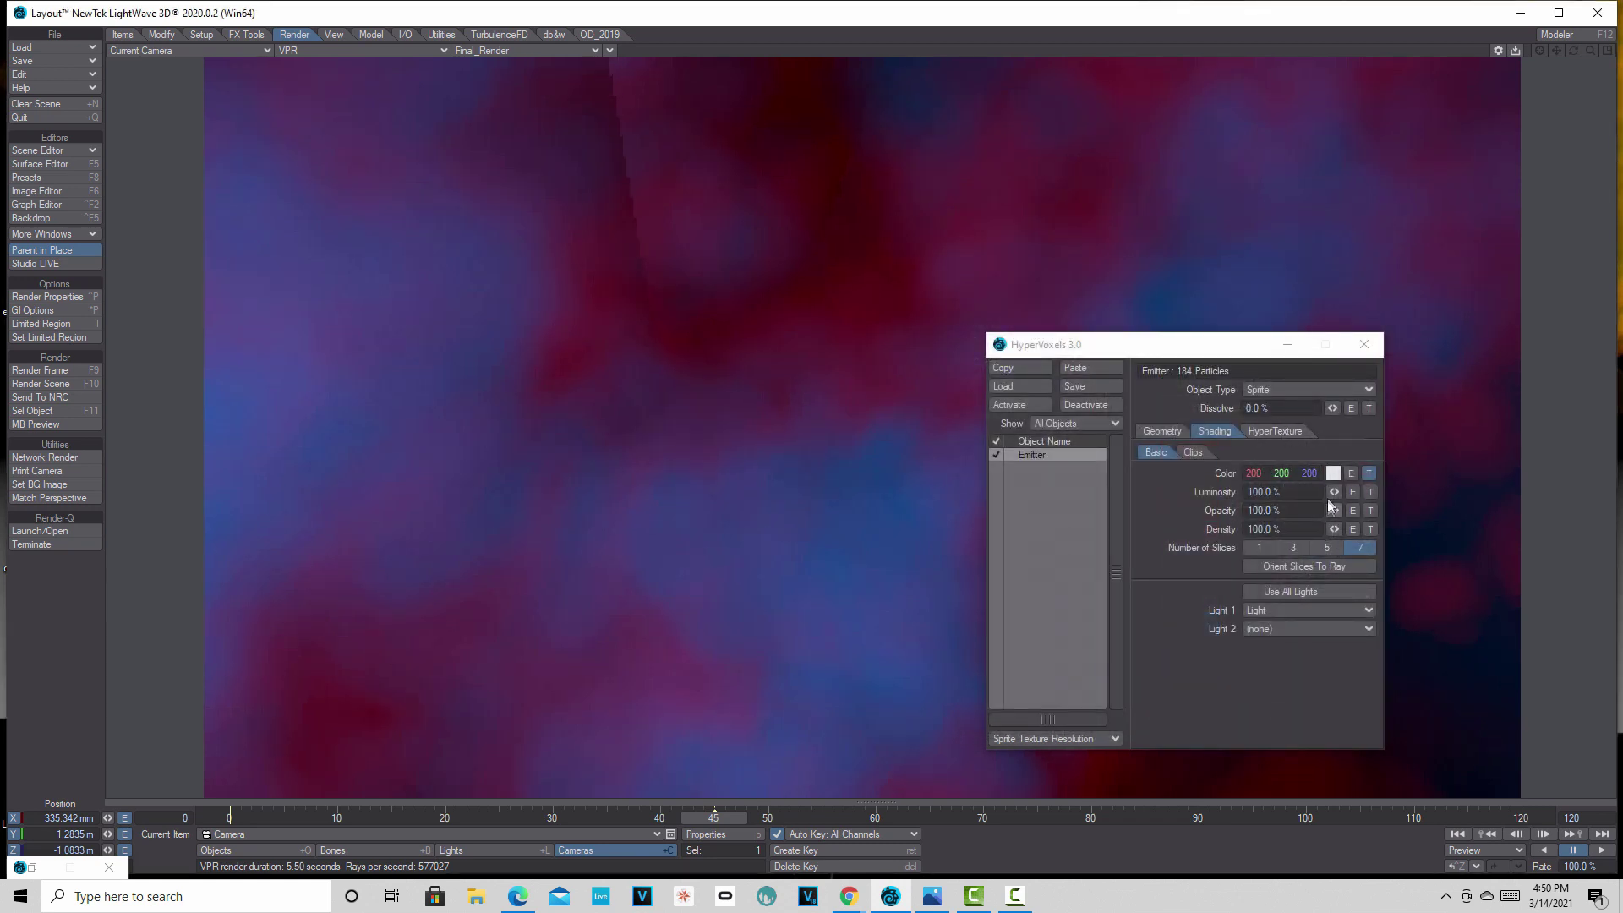
- Set the sprite's shading luminosity to 174.5%, opacity to 0% and density to 137.5%
{"action": "left_click_drag", "start_coordinate": [1334, 492], "coordinate": [1378, 530]}
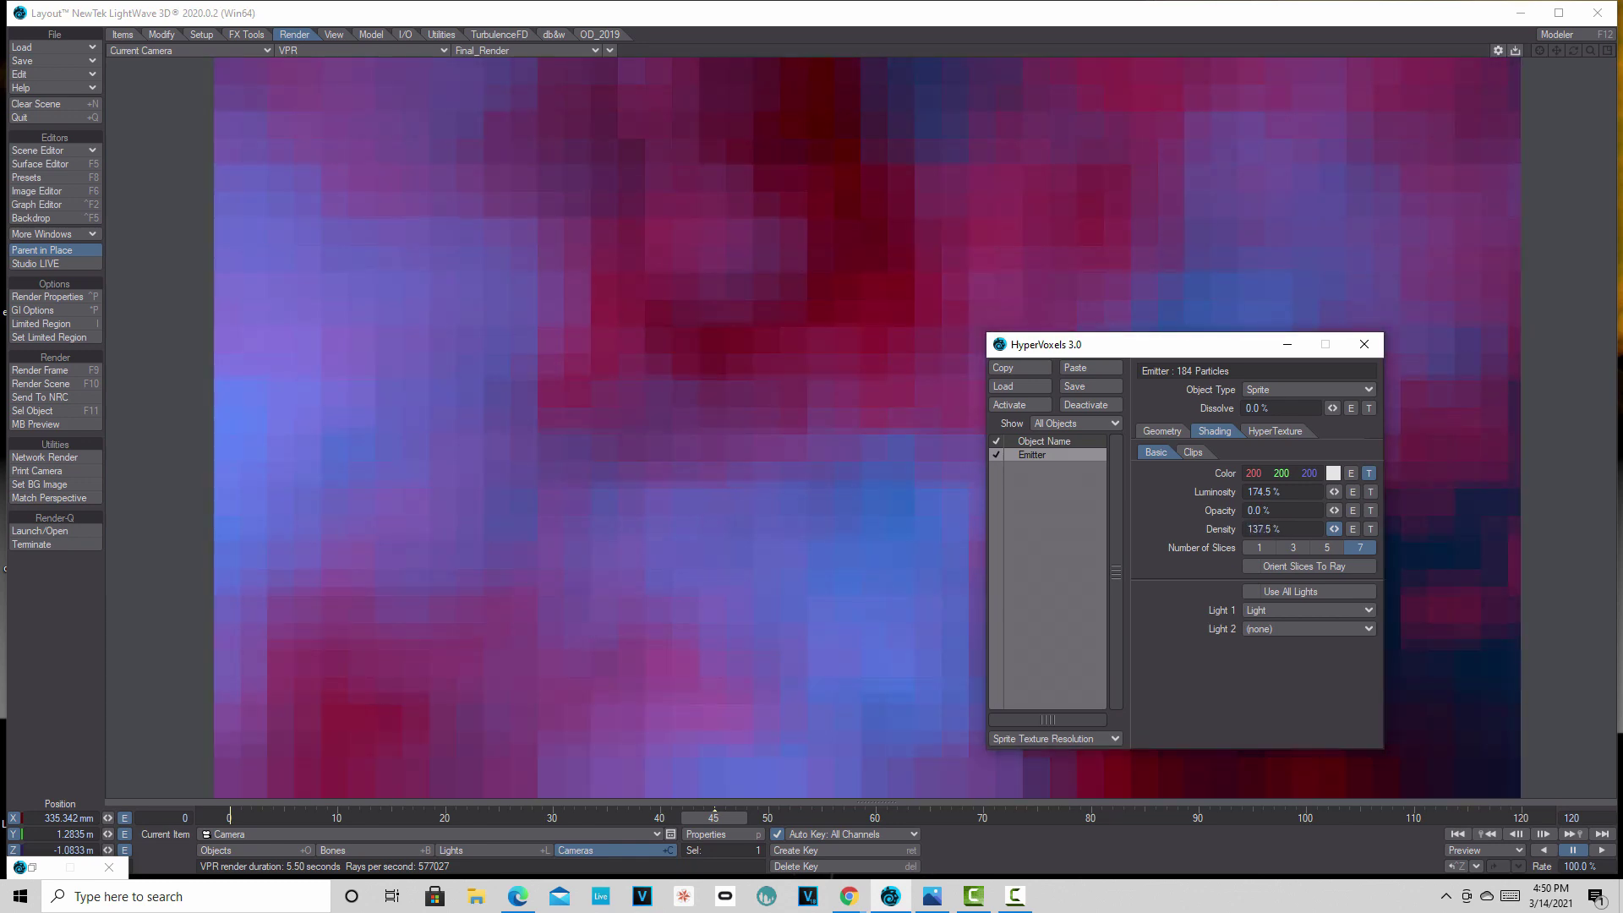
- Set the Dented hypertexture's frequency to 0.859, power to 3.16, scale to 4.21 and texture amplitude to 312.5%
{"action": "left_click", "coordinate": [1288, 432]}
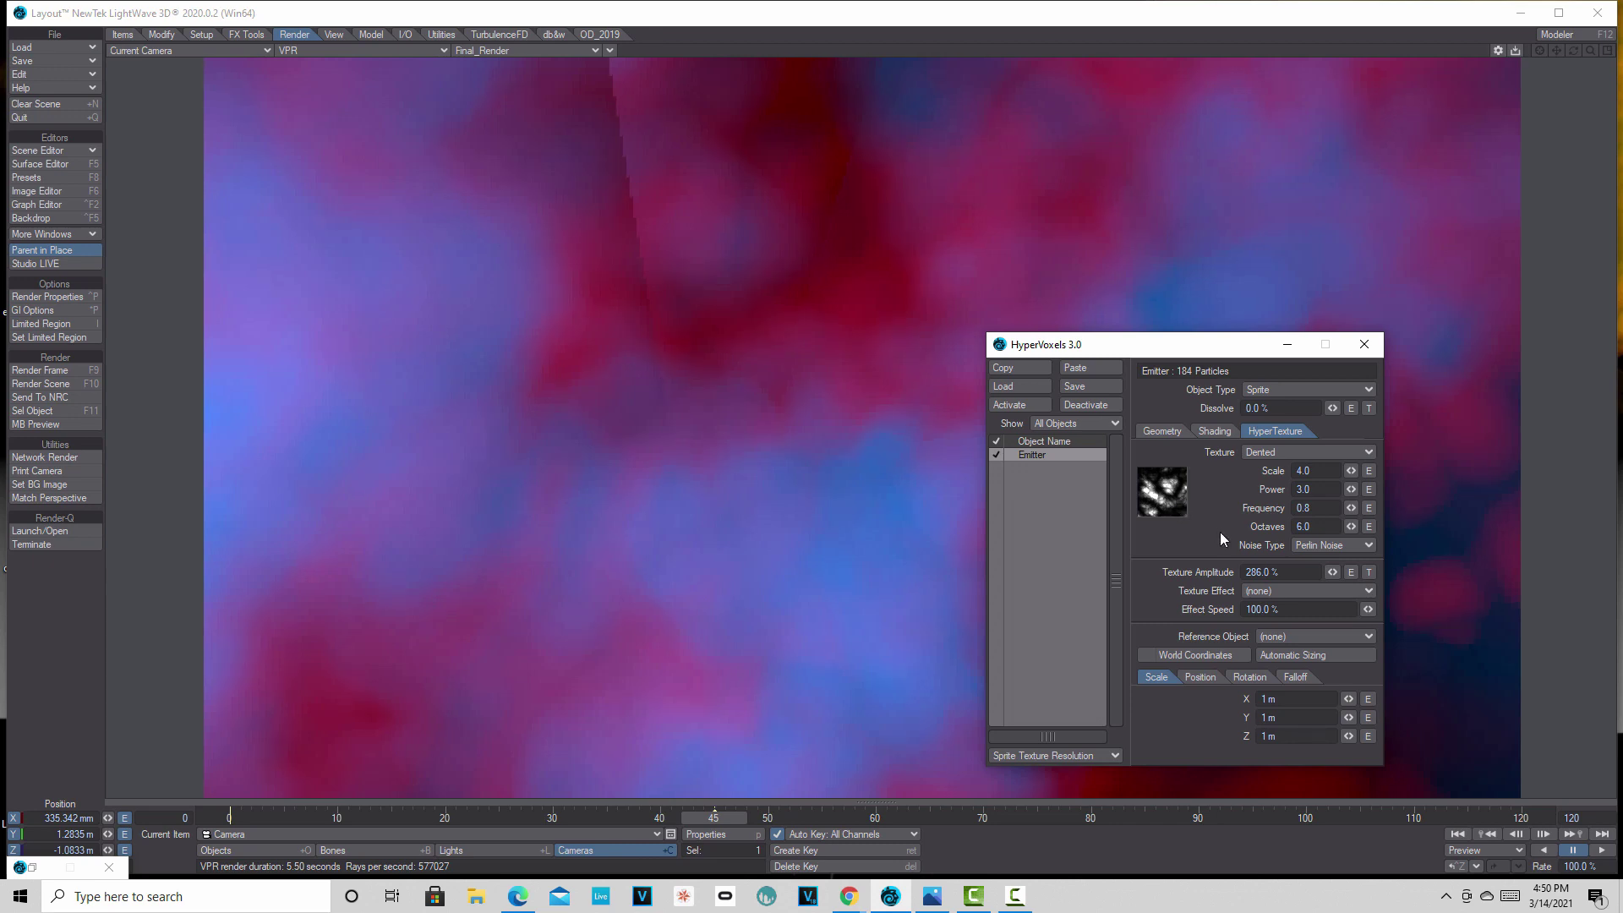
{"action": "left_click_drag", "start_coordinate": [1351, 508], "coordinate": [1356, 508]}
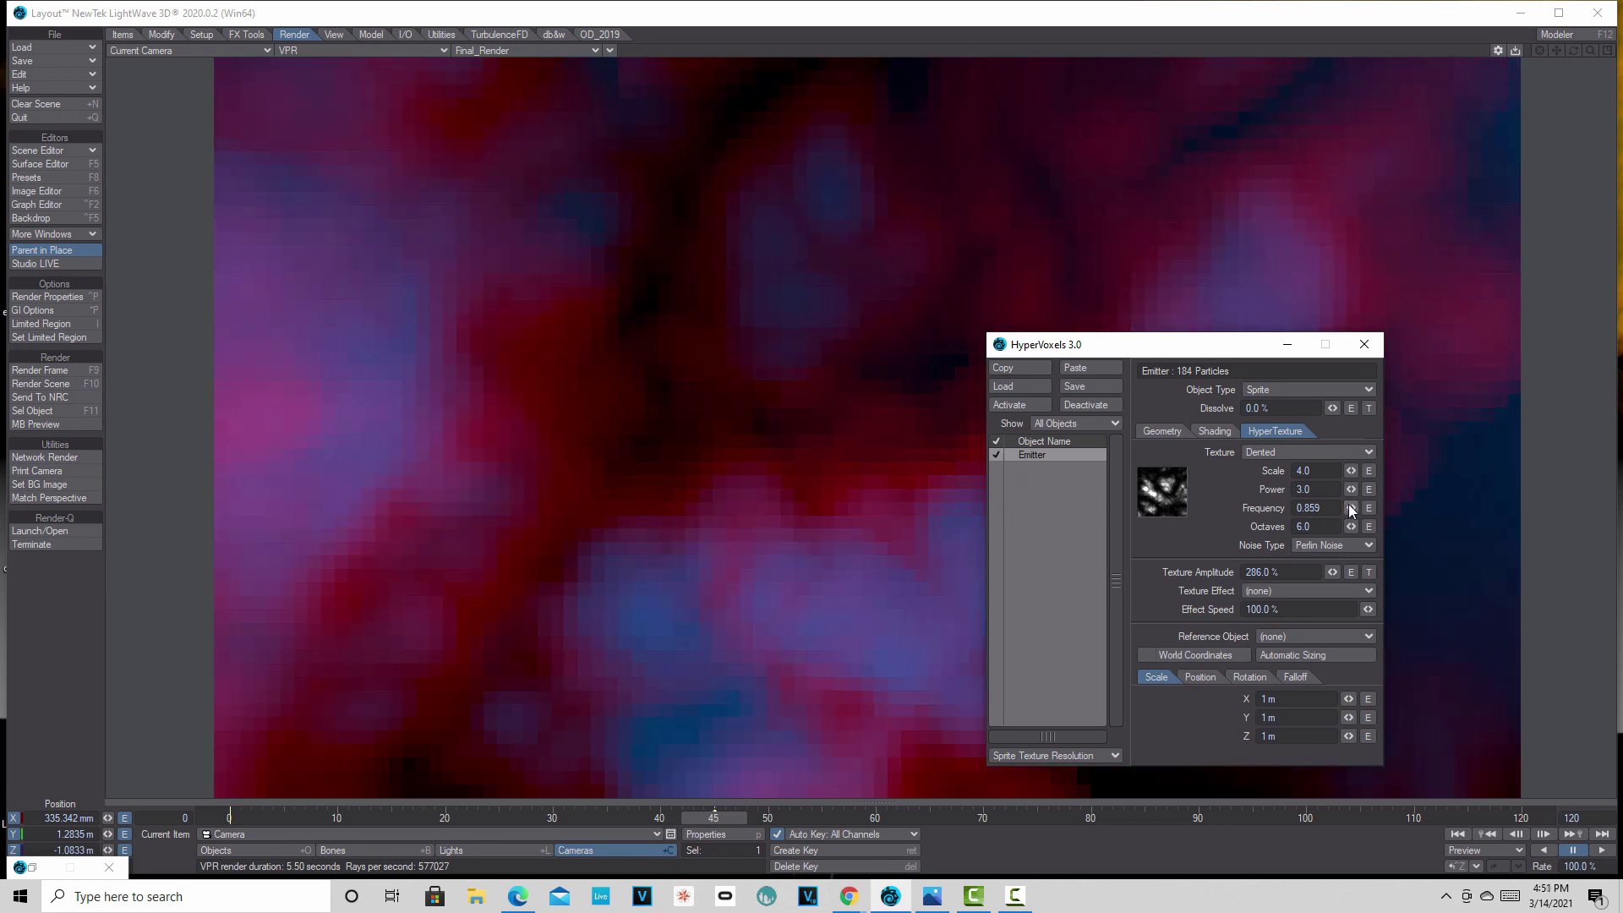
{"action": "left_click_drag", "start_coordinate": [1351, 489], "coordinate": [1354, 472]}
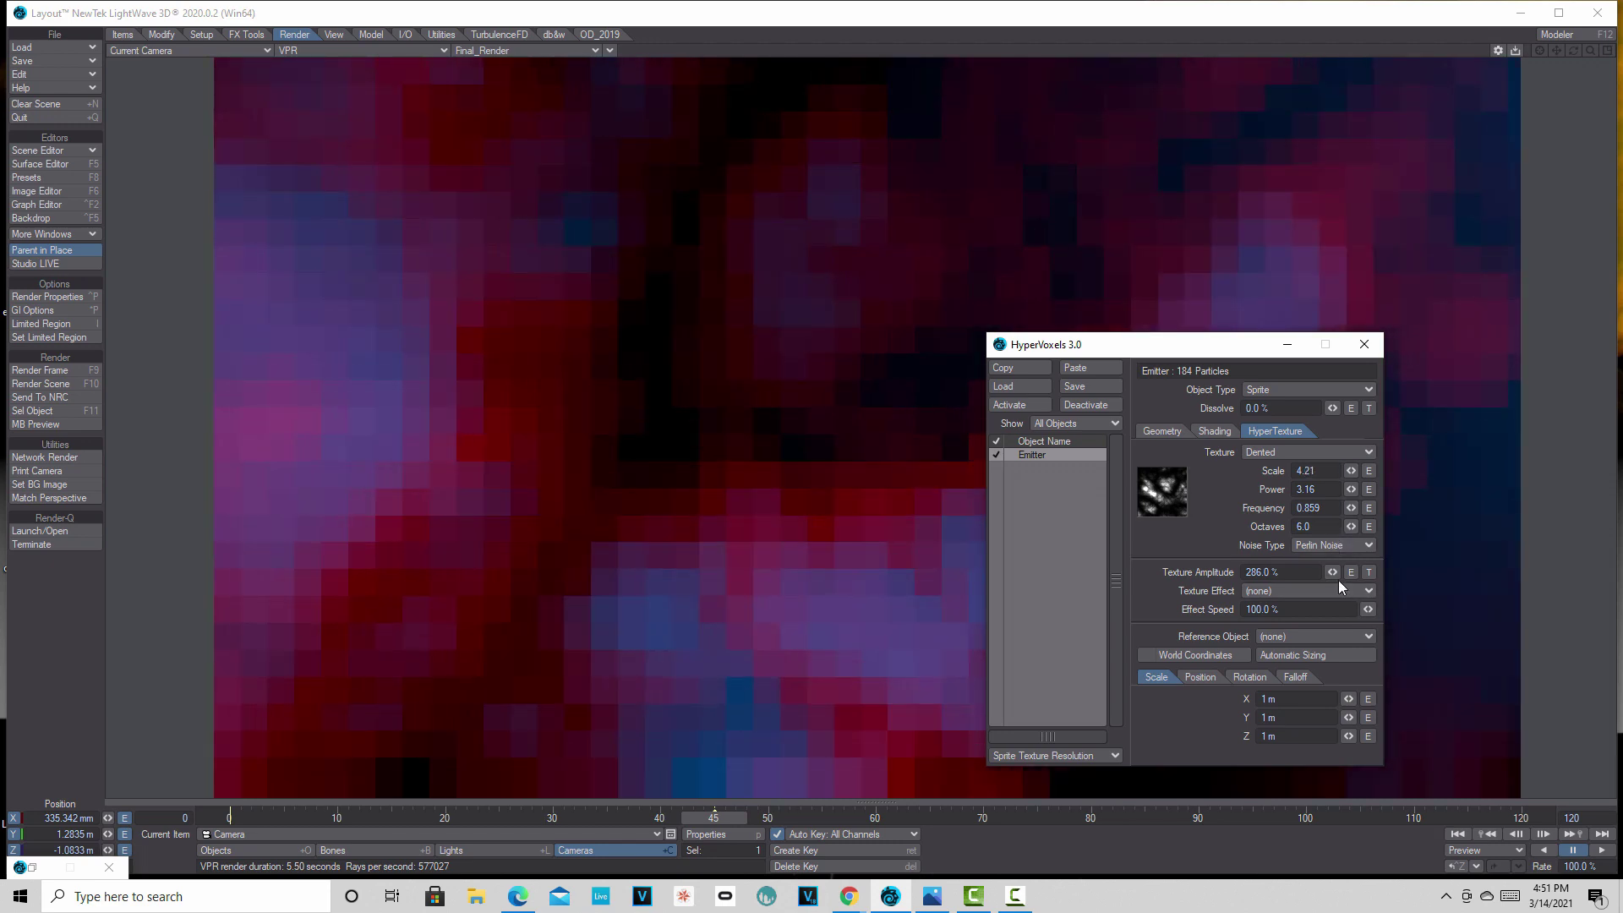
{"action": "left_click_drag", "start_coordinate": [1333, 573], "coordinate": [1332, 573]}
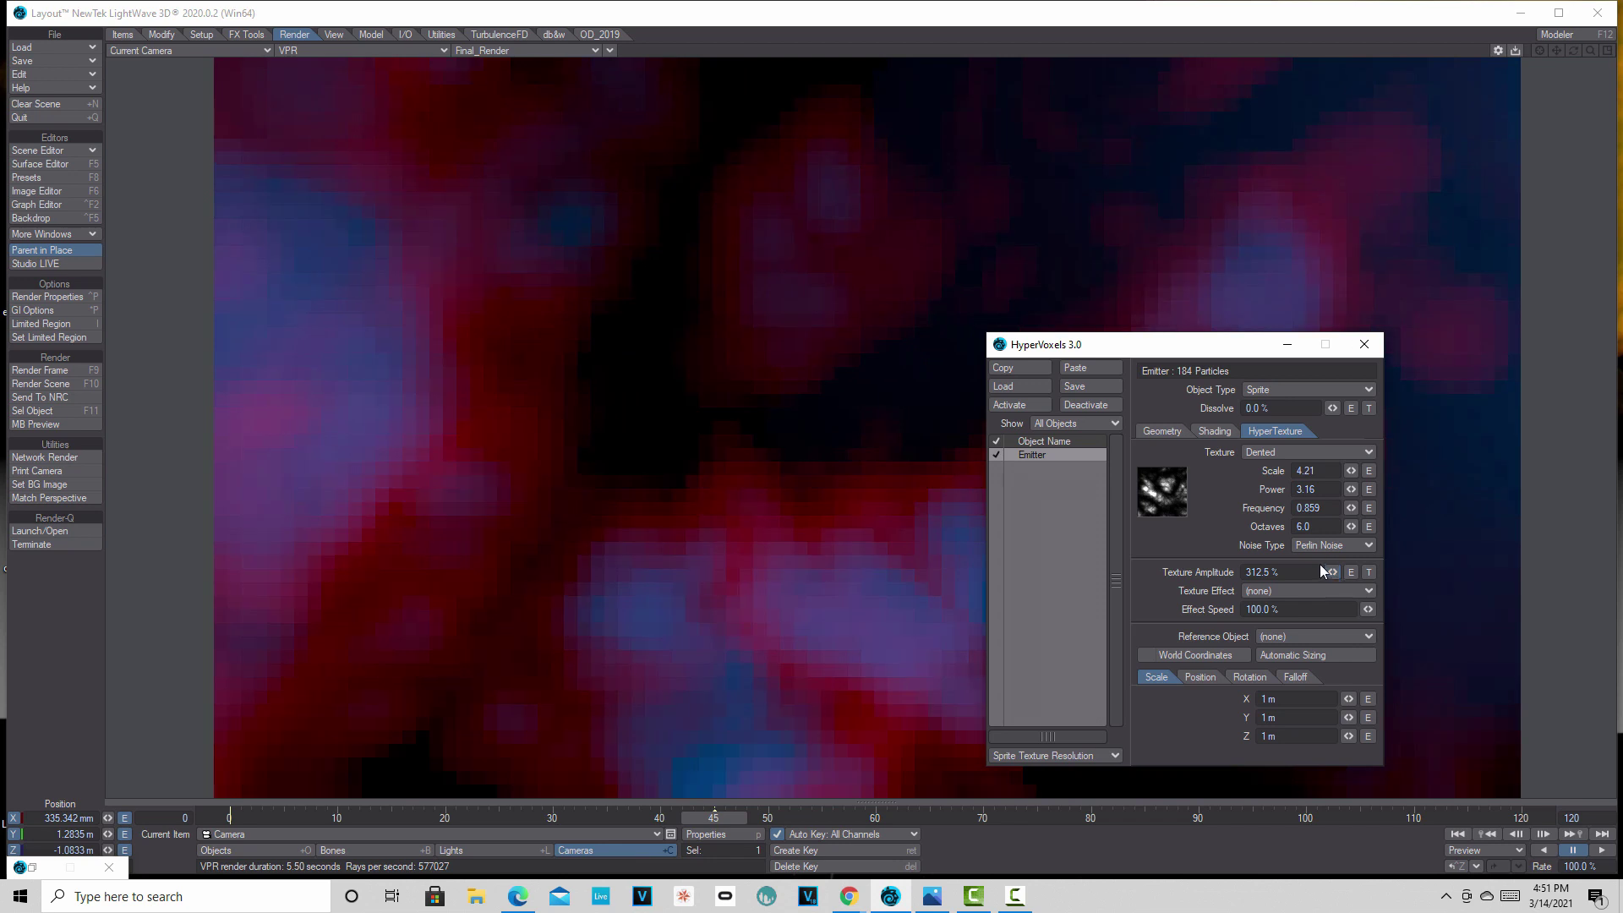
- Inspect the unobstructed render preview, and reduce the Dented texture amplitude to 185.5% with the HyperVoxels window moved aside
{"action": "left_click", "coordinate": [1288, 345]}
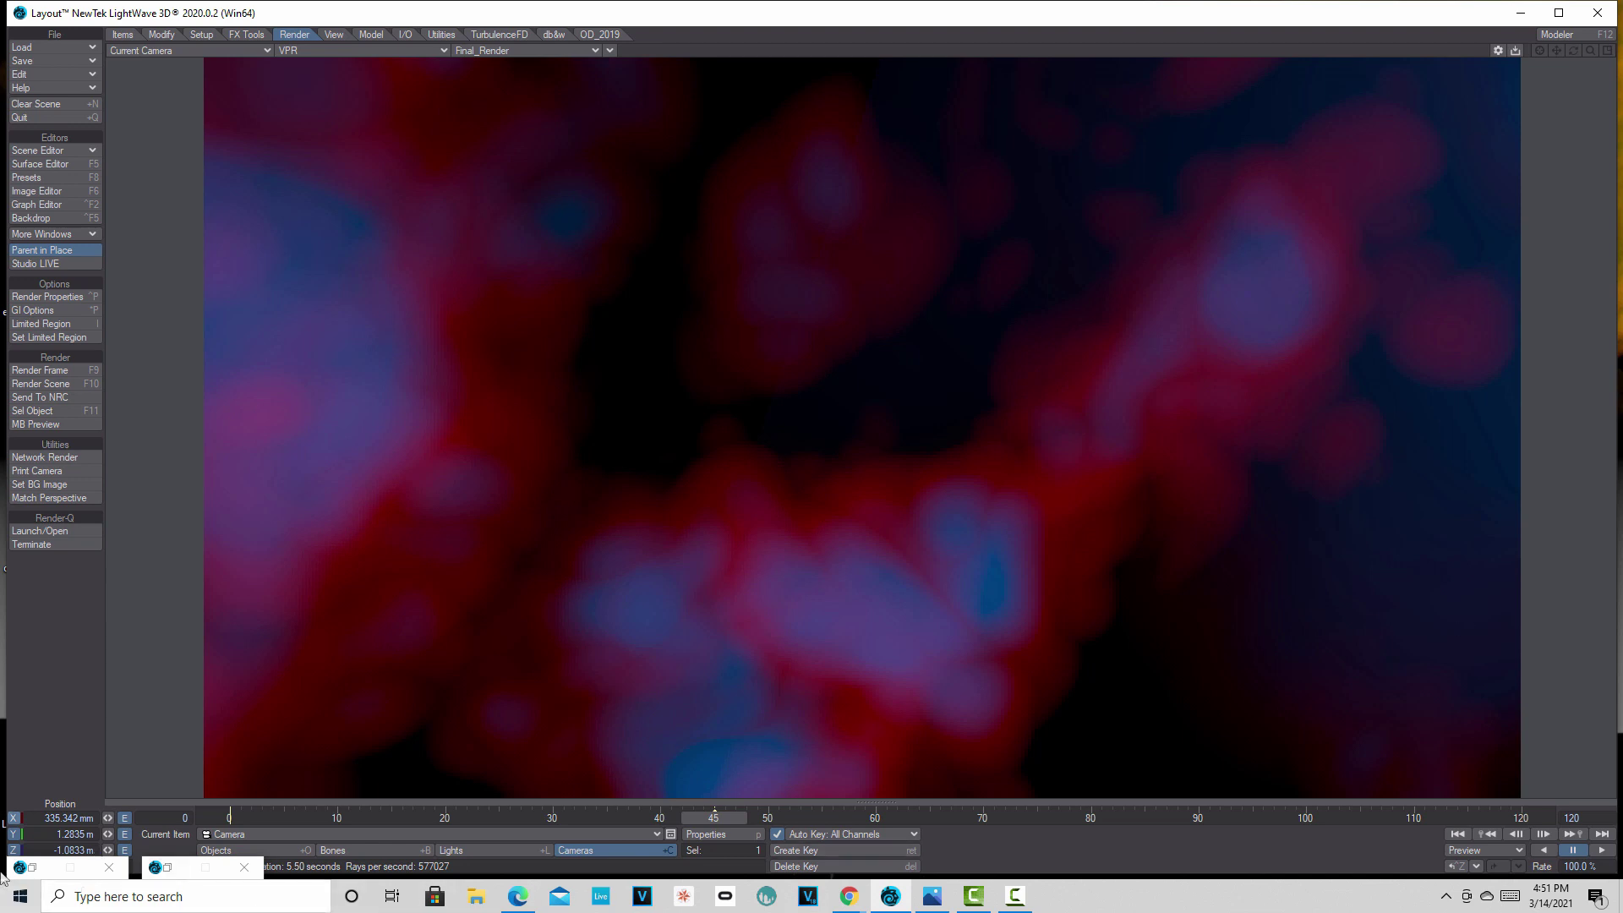
{"action": "left_click", "coordinate": [38, 873]}
{"action": "key", "text": "Escape"}
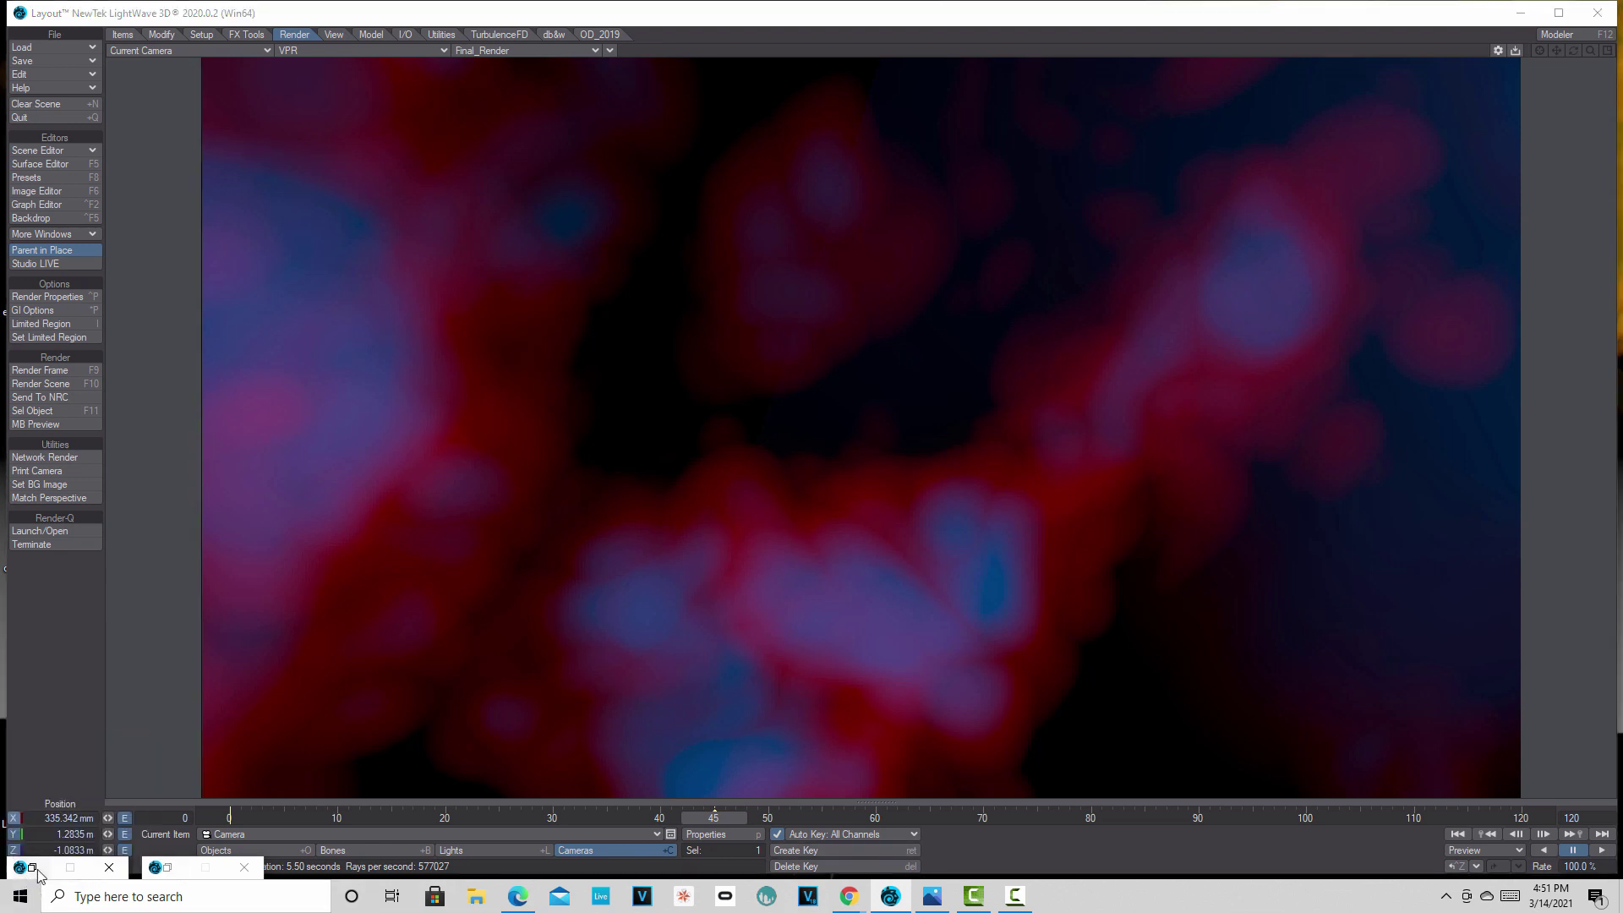
{"action": "left_click", "coordinate": [166, 868]}
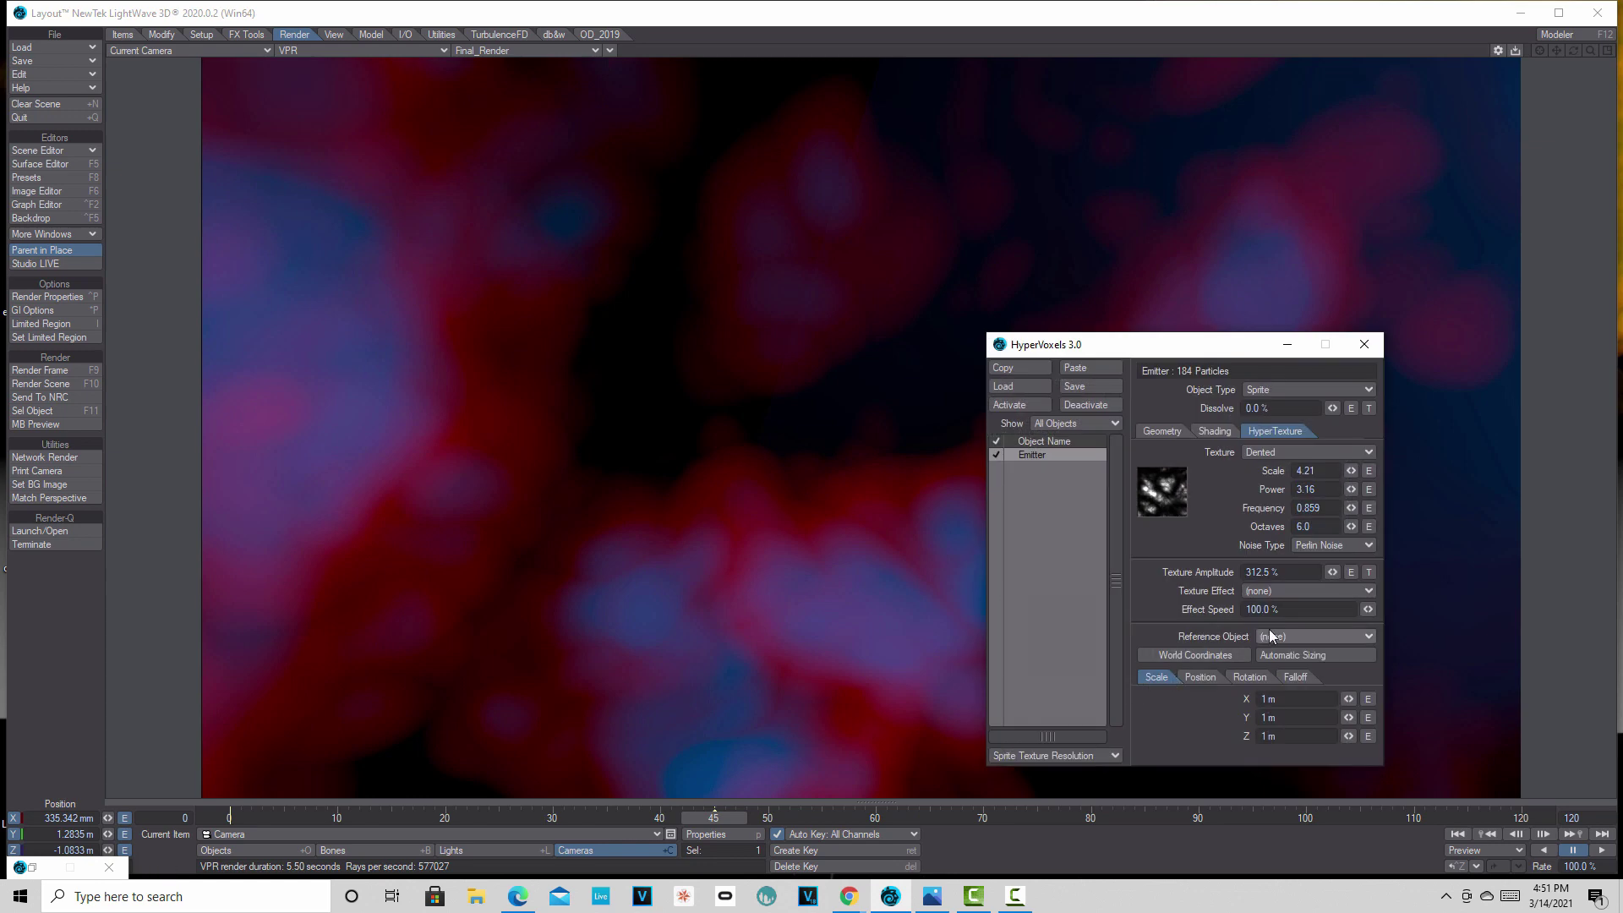
{"action": "left_click_drag", "start_coordinate": [1333, 572], "coordinate": [1285, 572]}
{"action": "left_click_drag", "start_coordinate": [1177, 347], "coordinate": [1473, 533]}
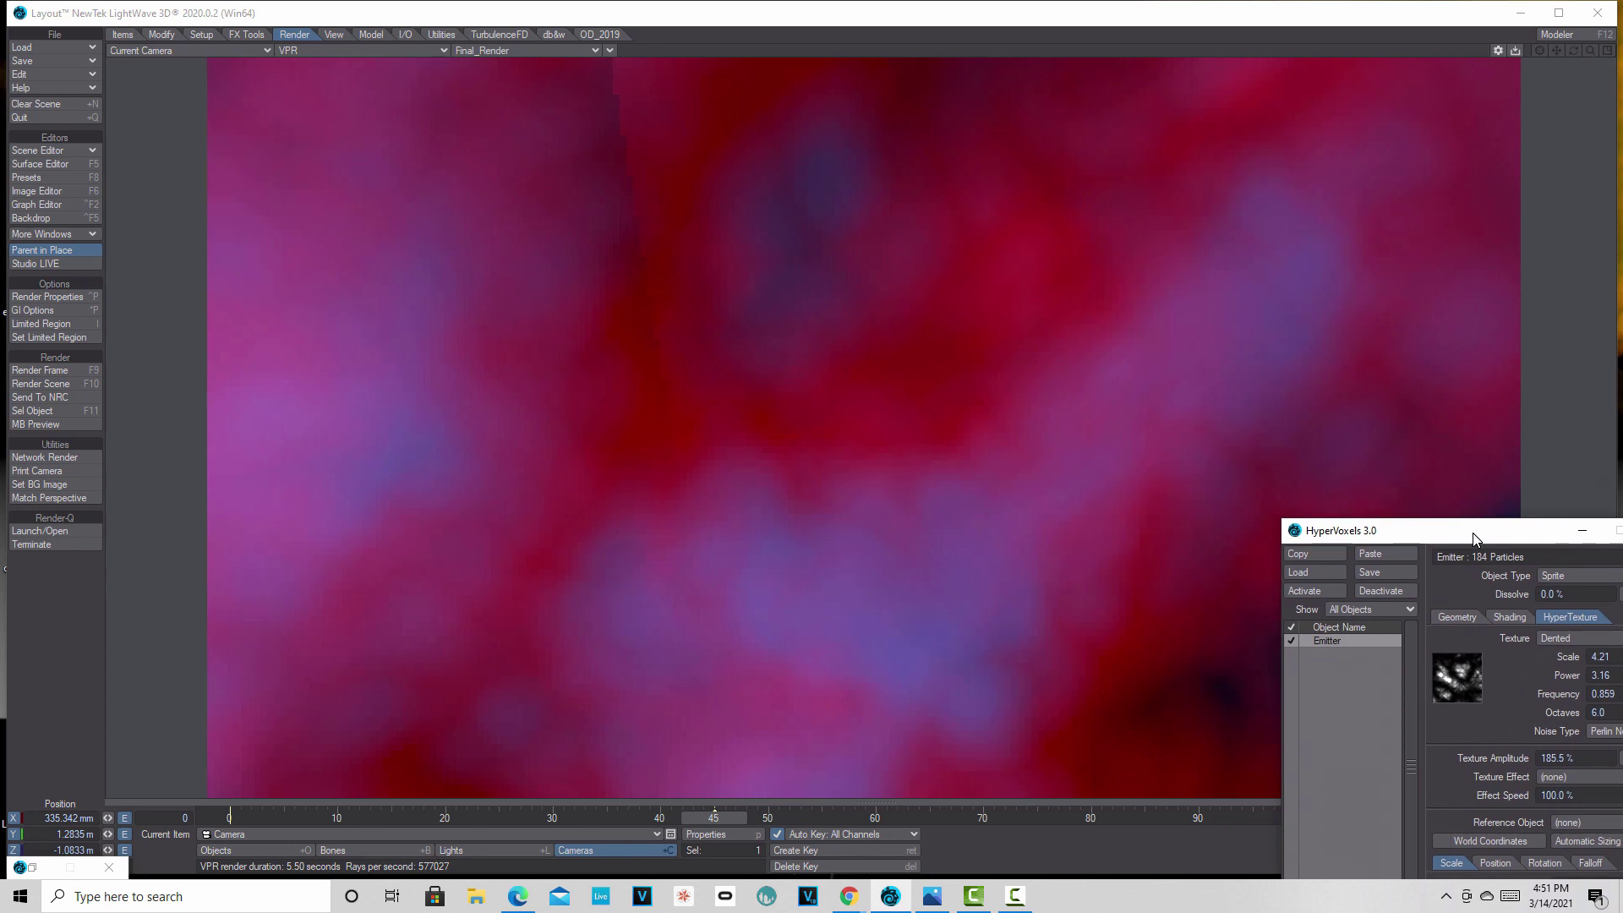
{"action": "left_click_drag", "start_coordinate": [1473, 538], "coordinate": [1316, 344]}
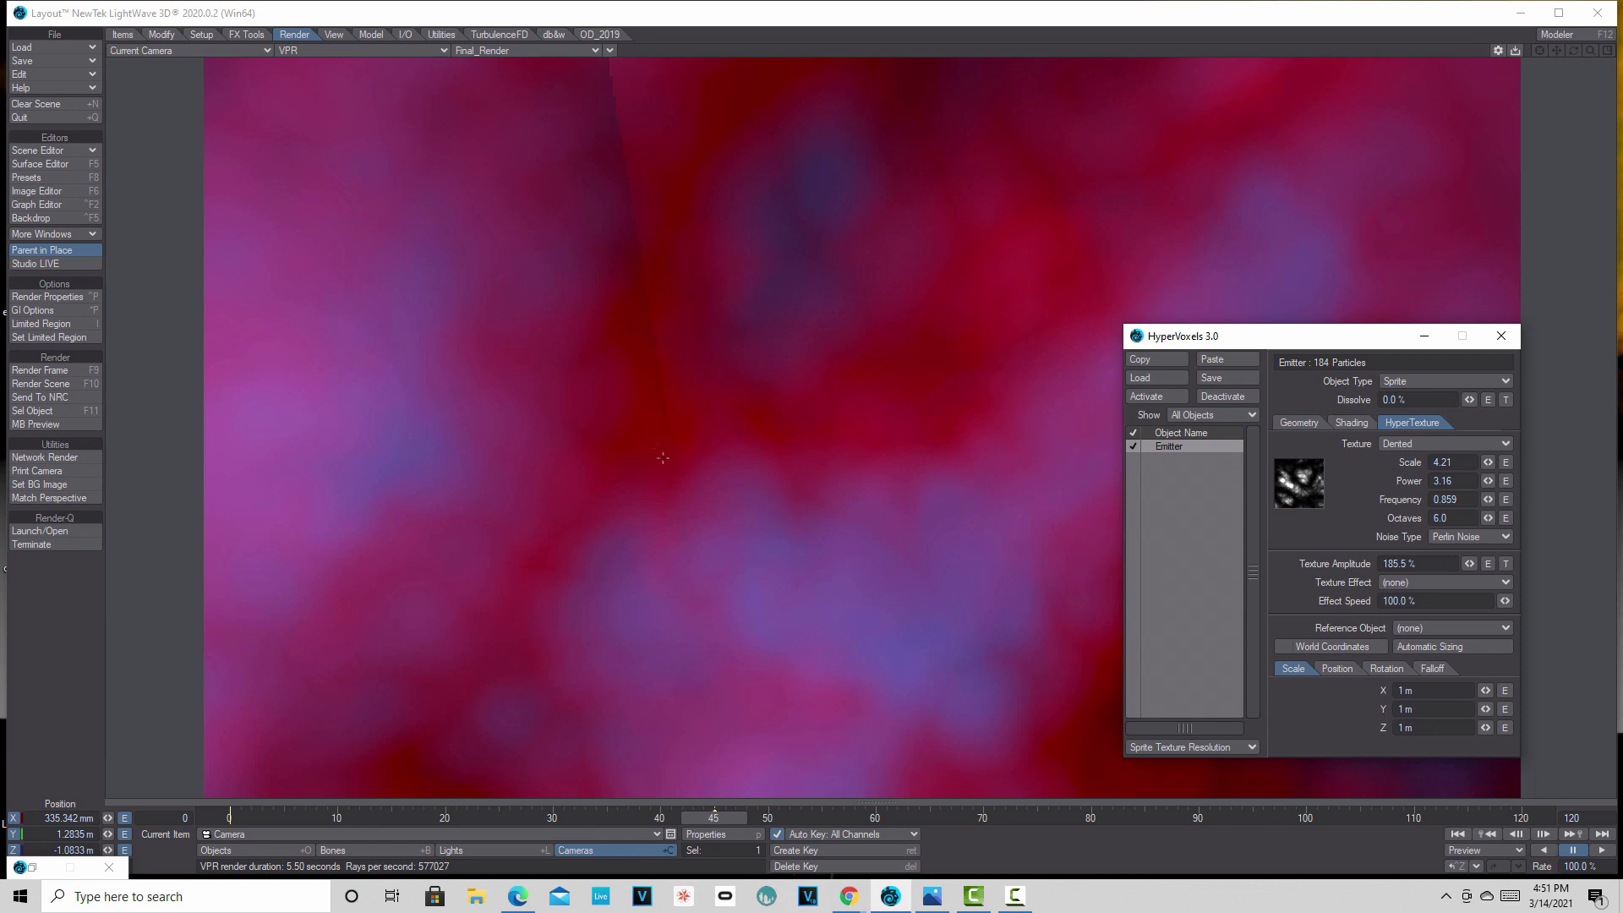
- Adjust the Dented hypertexture's power to 3.56 and set its octaves to 20
{"action": "left_click_drag", "start_coordinate": [1488, 480], "coordinate": [1497, 483]}
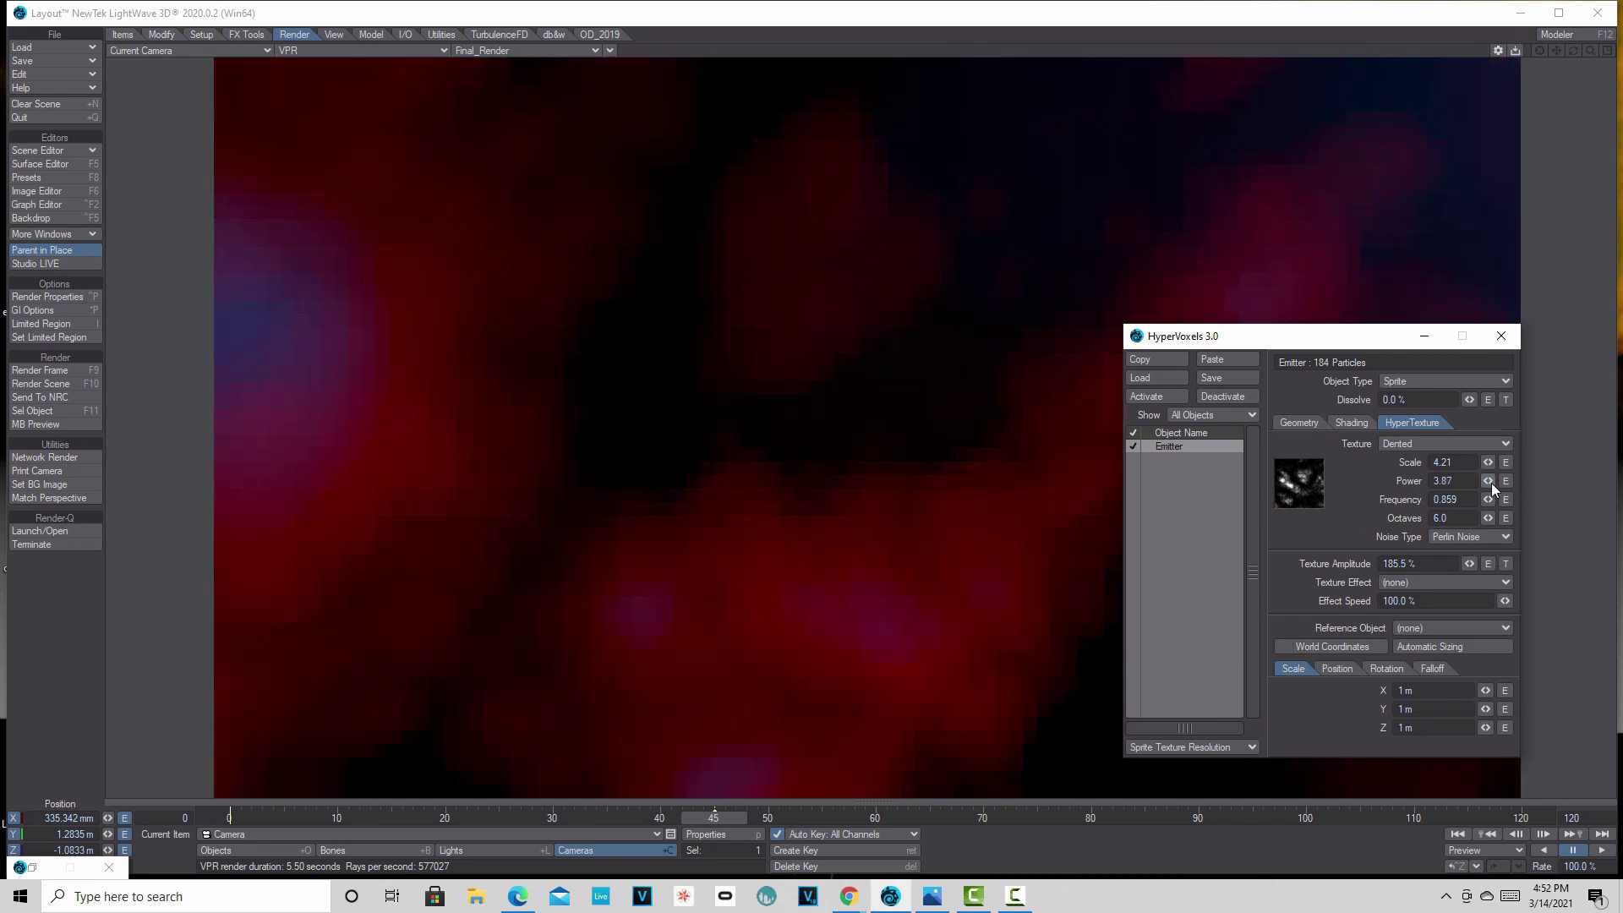
{"action": "left_click_drag", "start_coordinate": [1491, 483], "coordinate": [1480, 484]}
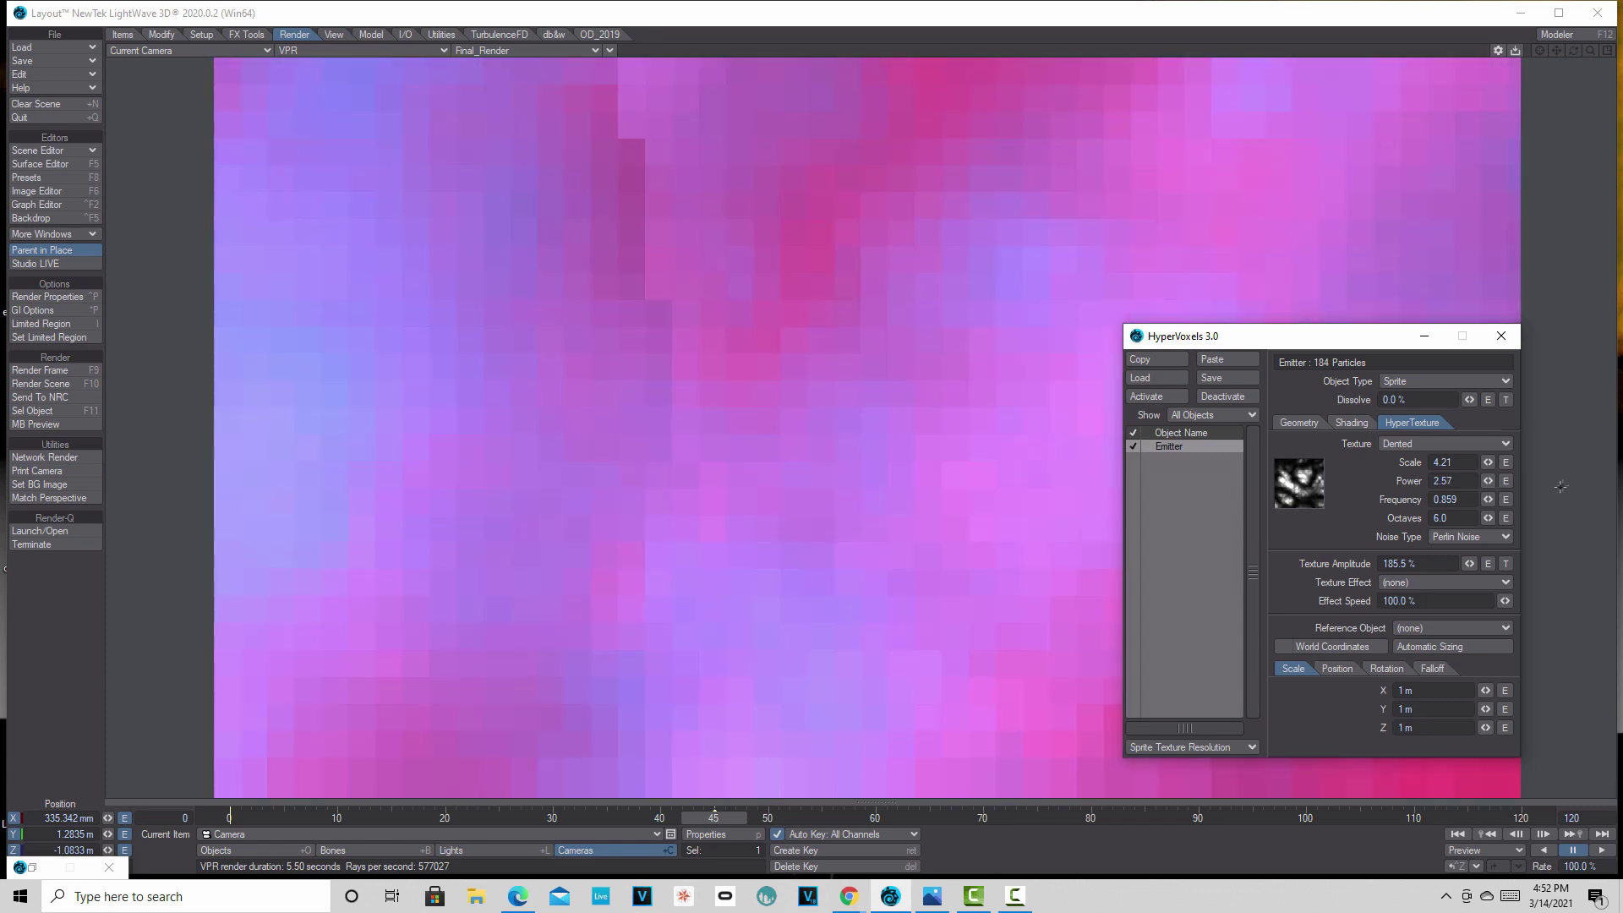
{"action": "left_click_drag", "start_coordinate": [1489, 484], "coordinate": [1497, 519]}
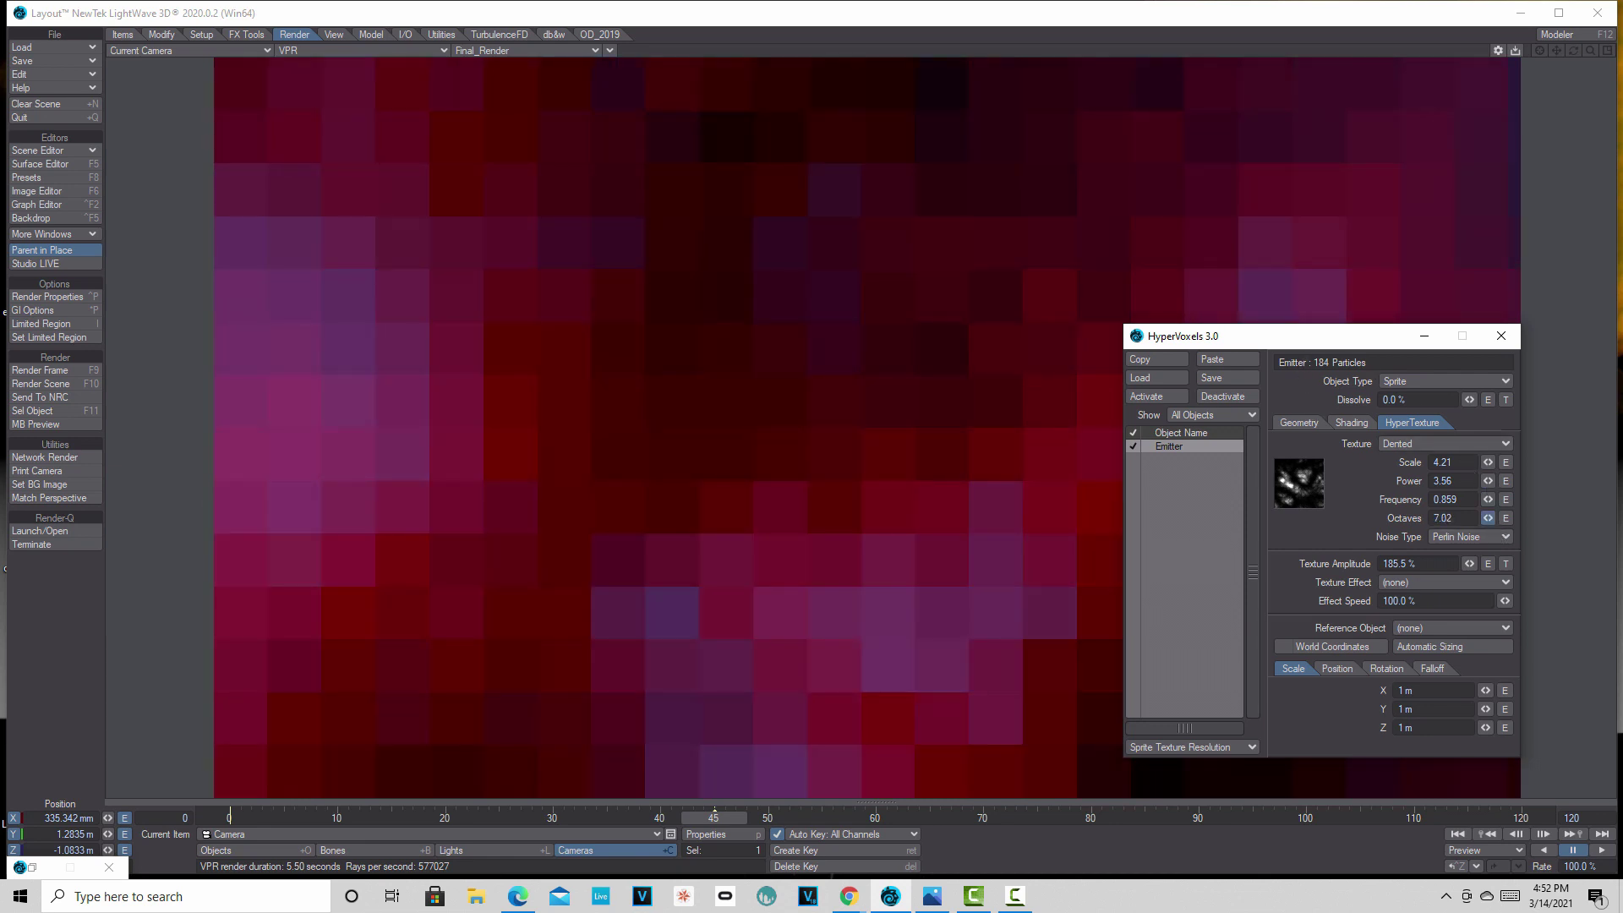
{"action": "left_click", "coordinate": [1462, 516]}
{"action": "type", "text": "20"}
{"action": "key", "text": "Return"}
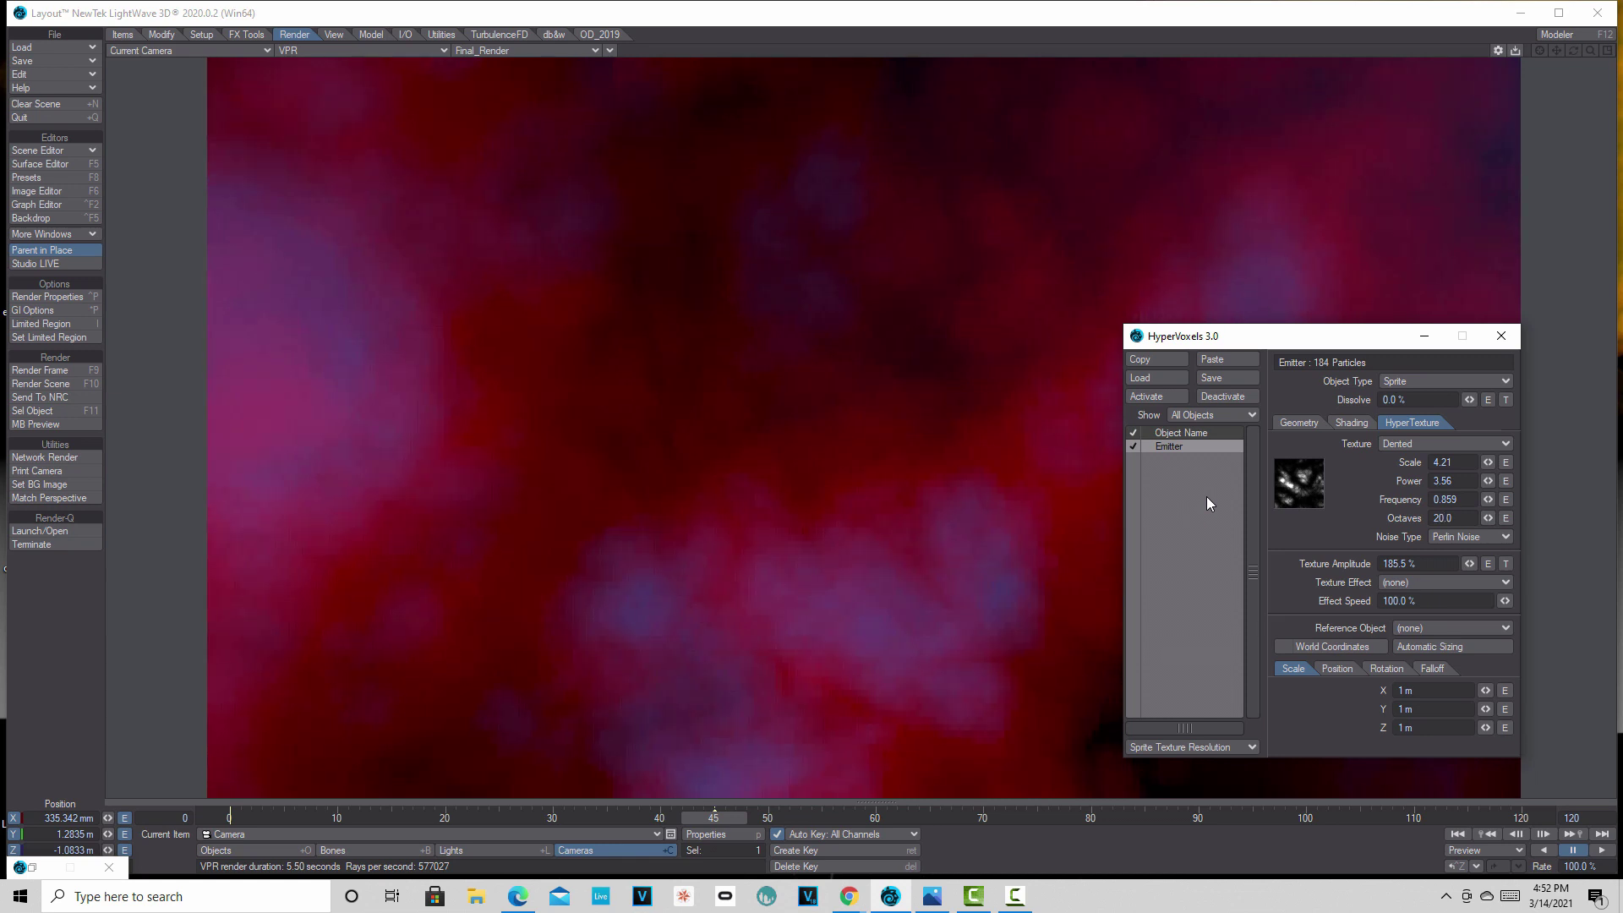
- Set the emitter's particle size to 710 mm and its Y stretch amount to 57%
{"action": "left_click_drag", "start_coordinate": [1283, 343], "coordinate": [1292, 269]}
{"action": "left_click", "coordinate": [1308, 348]}
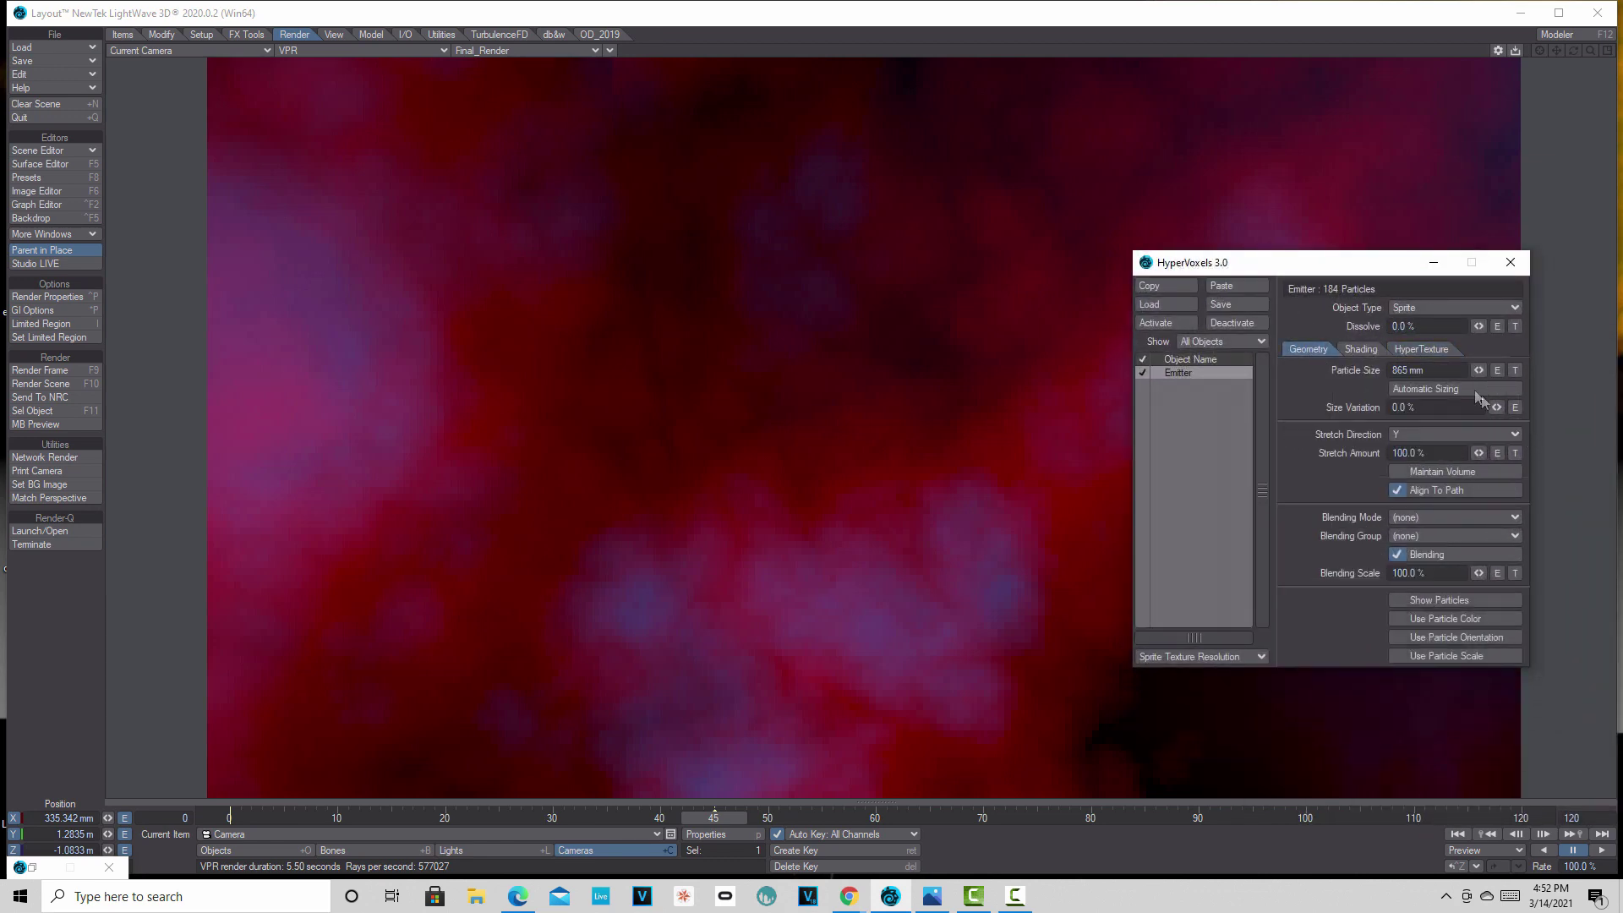
{"action": "left_click_drag", "start_coordinate": [1480, 369], "coordinate": [1476, 369]}
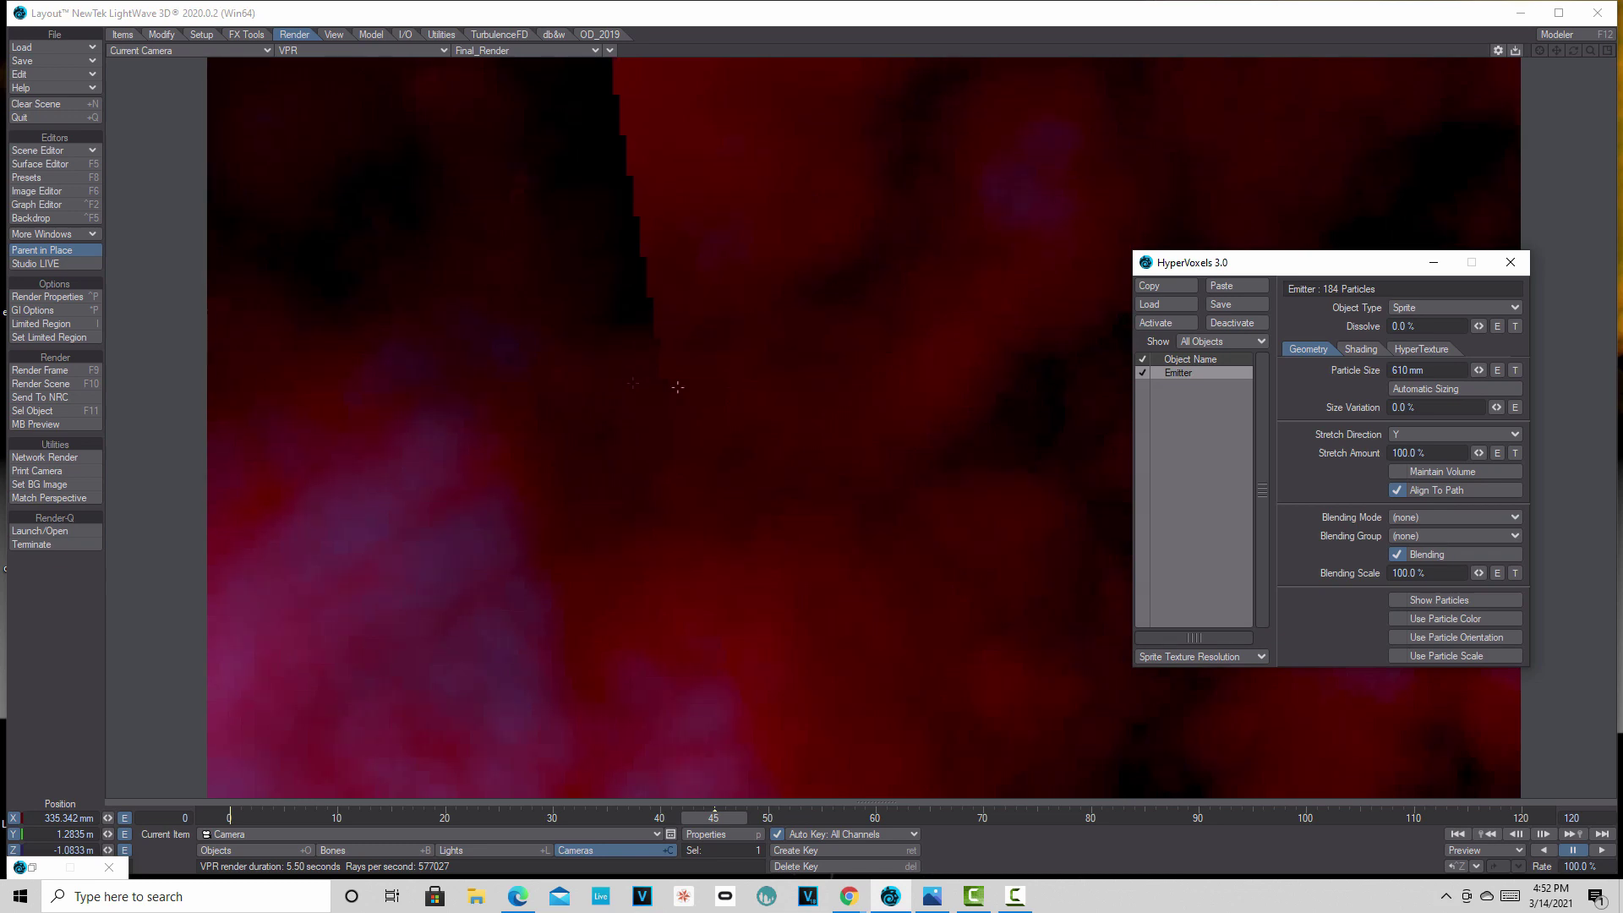
{"action": "left_click_drag", "start_coordinate": [1474, 372], "coordinate": [1471, 478]}
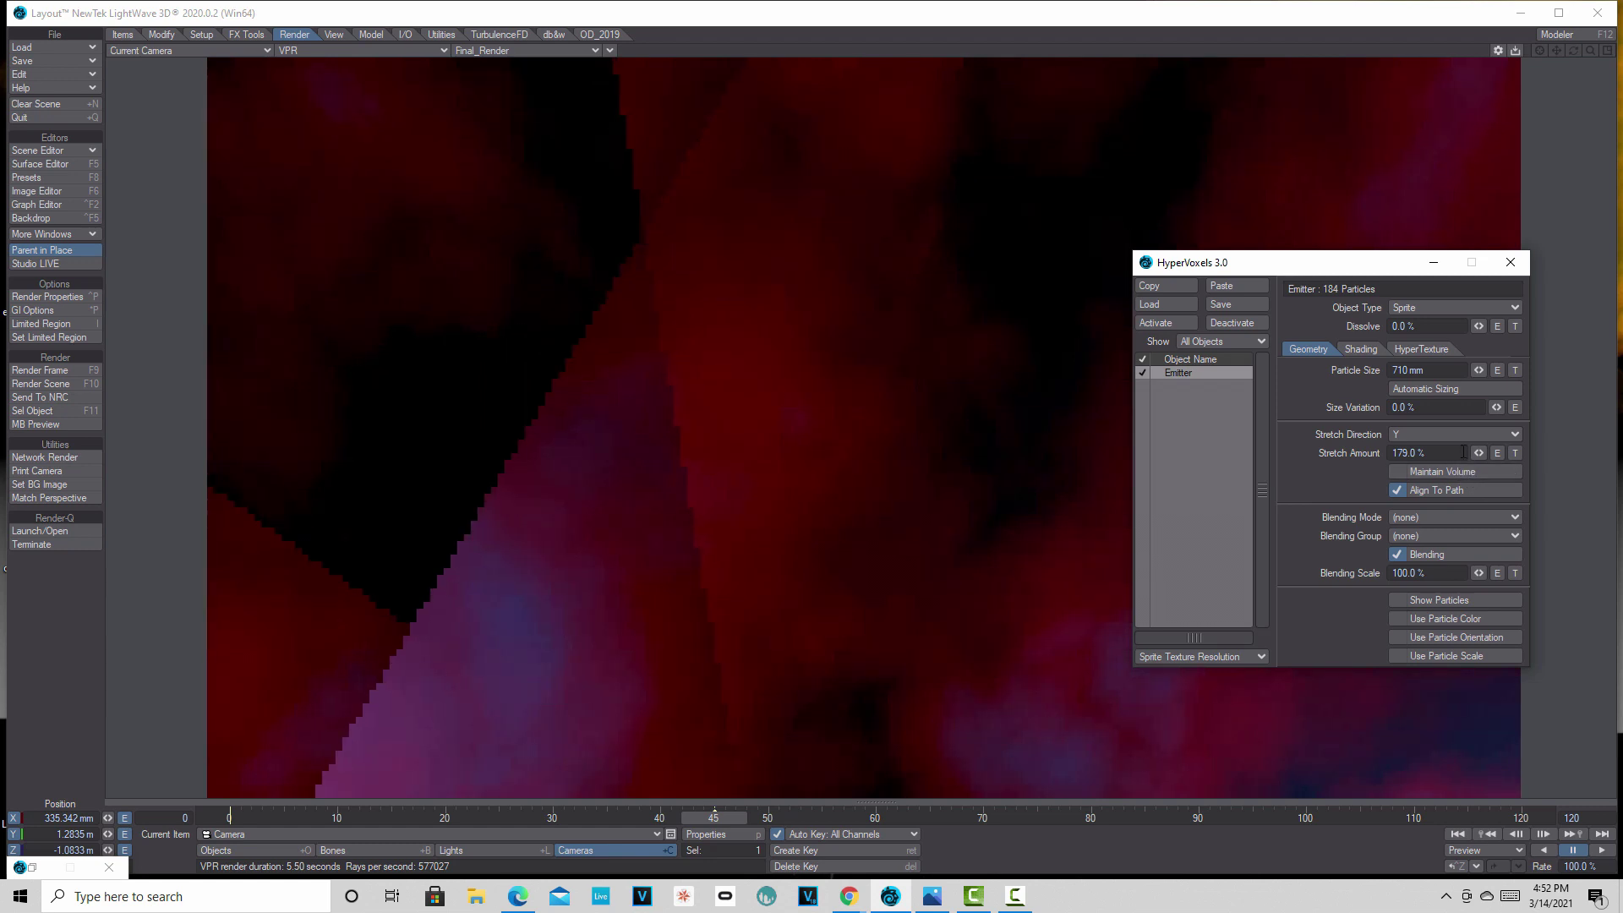
{"action": "left_click_drag", "start_coordinate": [1479, 453], "coordinate": [1474, 434]}
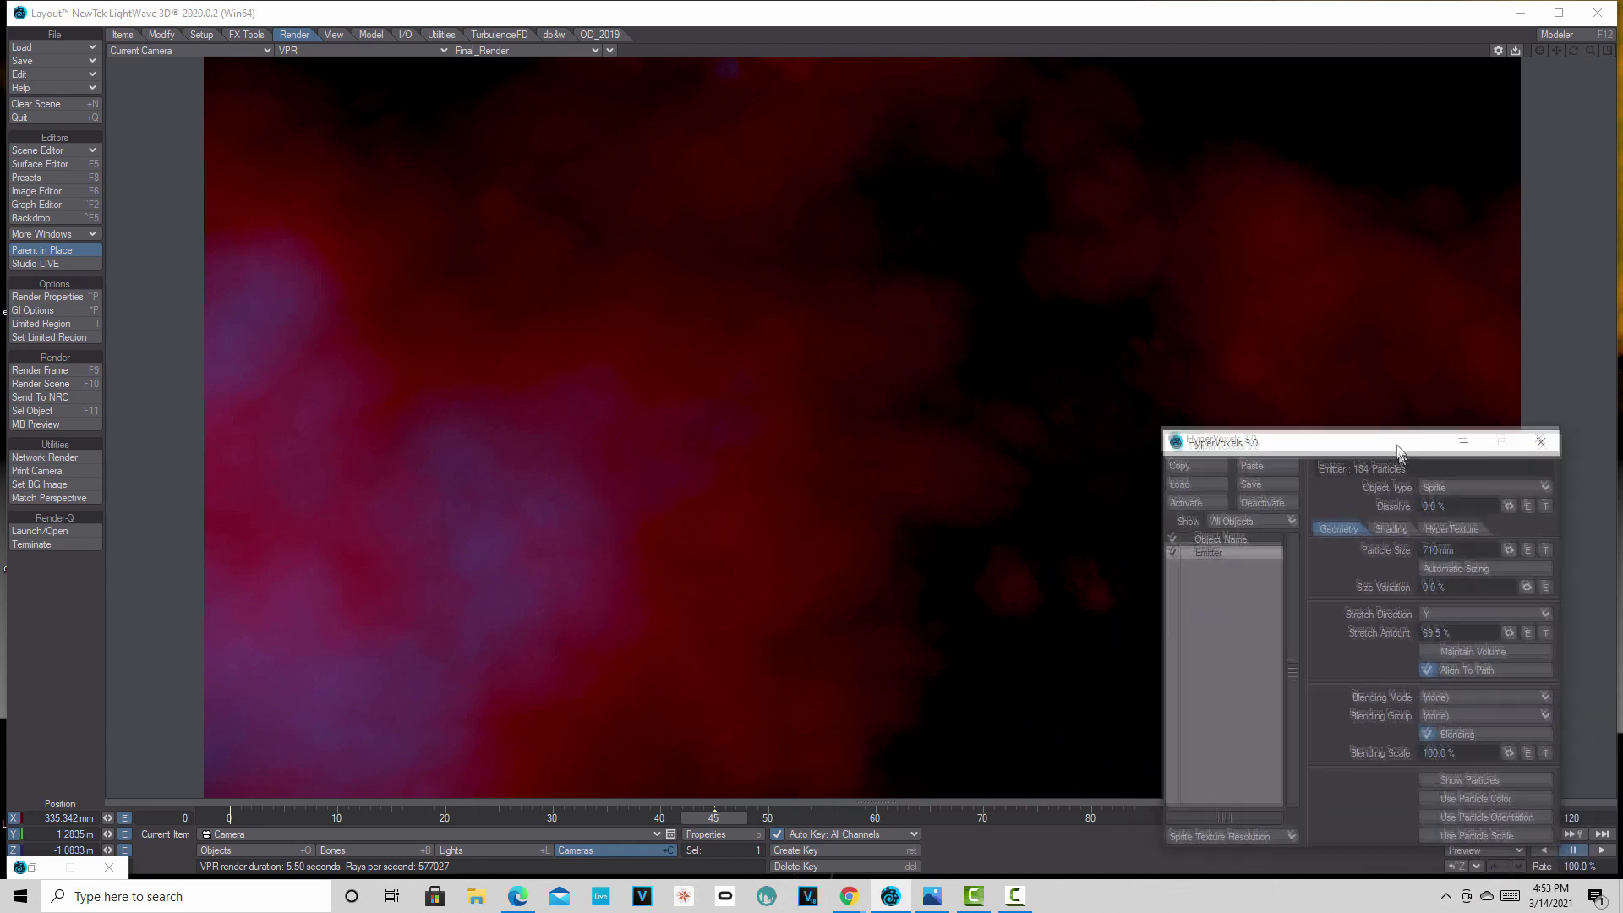
{"action": "left_click_drag", "start_coordinate": [1402, 490], "coordinate": [1402, 496]}
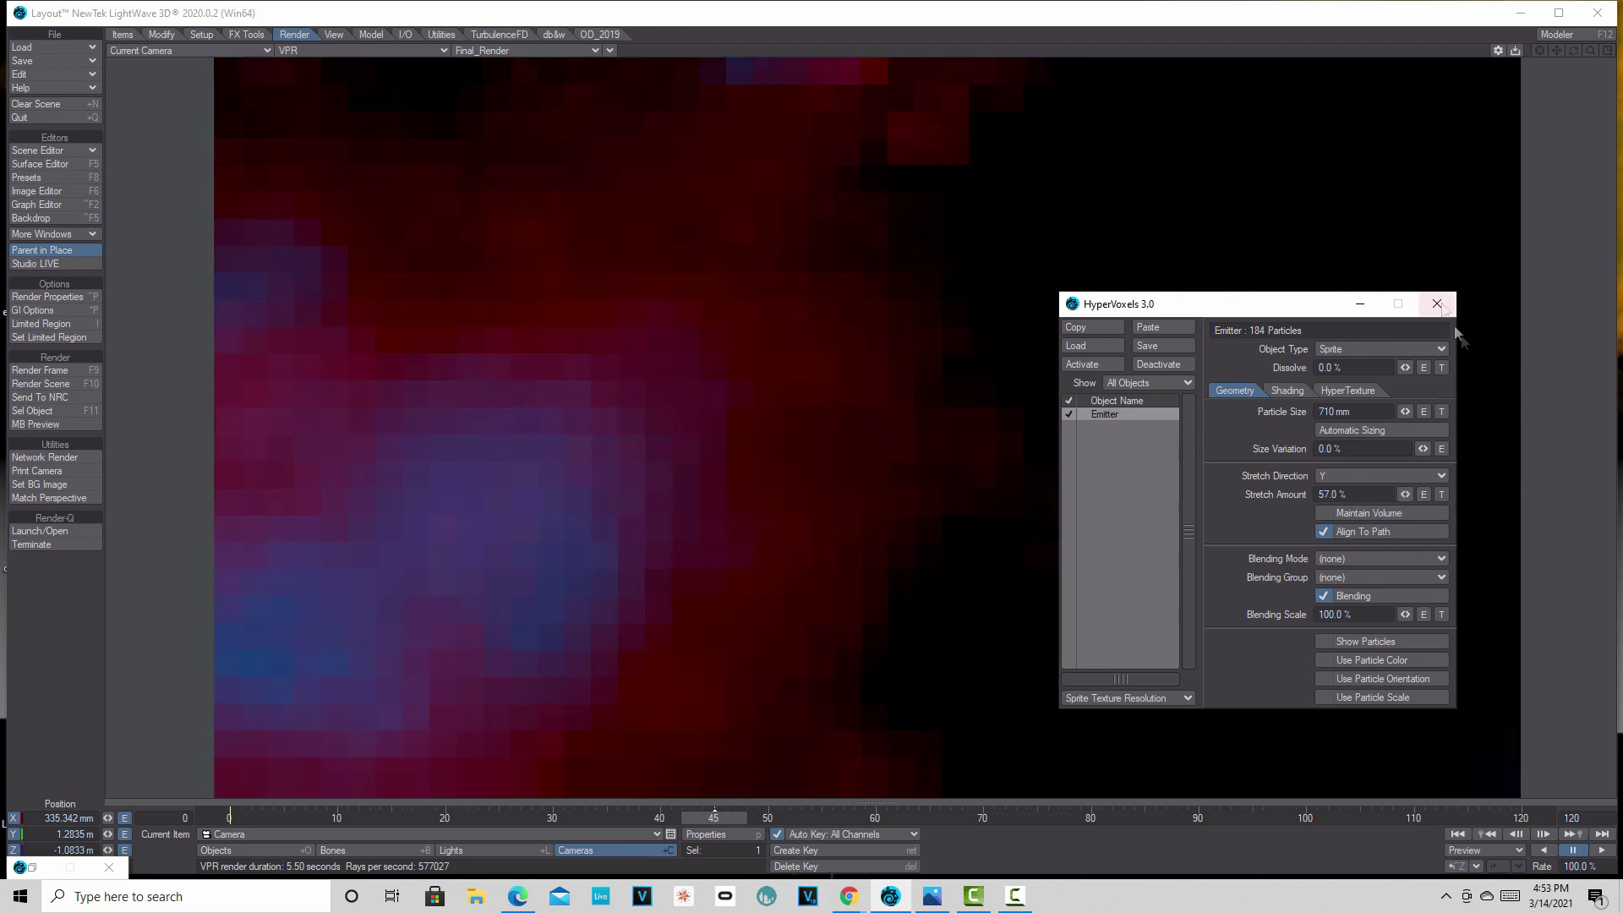
- Try the Crumple, Gardner Clouds, WavyWater, Dented and Veins hypertextures on the emitter in turn
{"action": "left_click", "coordinate": [1366, 390]}
{"action": "left_click", "coordinate": [1387, 412]}
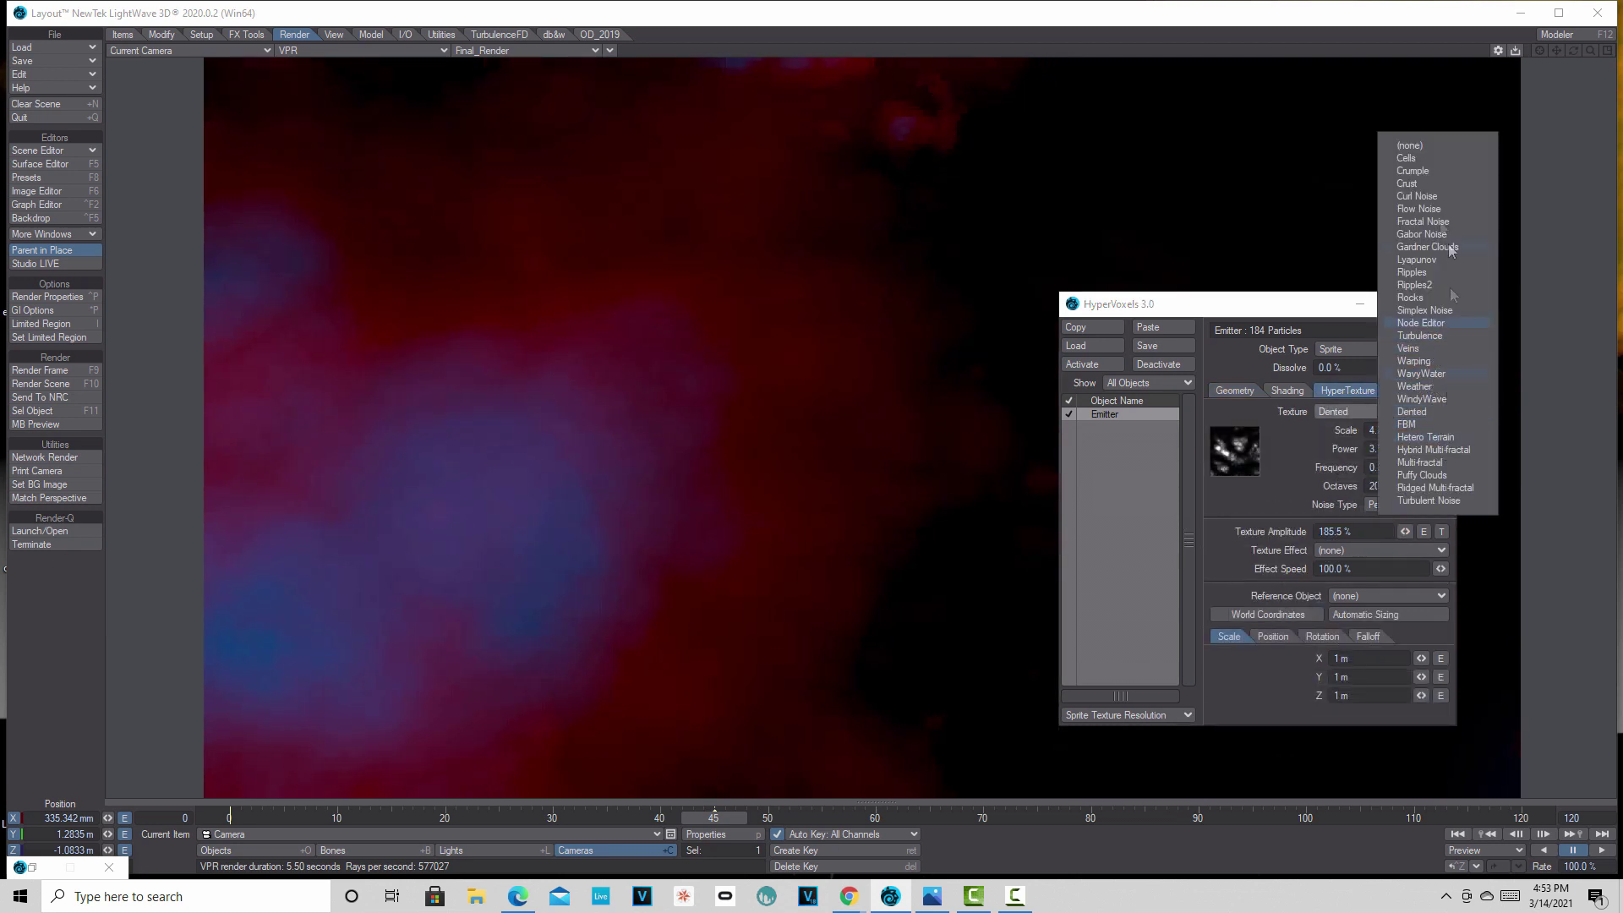
{"action": "left_click", "coordinate": [1432, 174]}
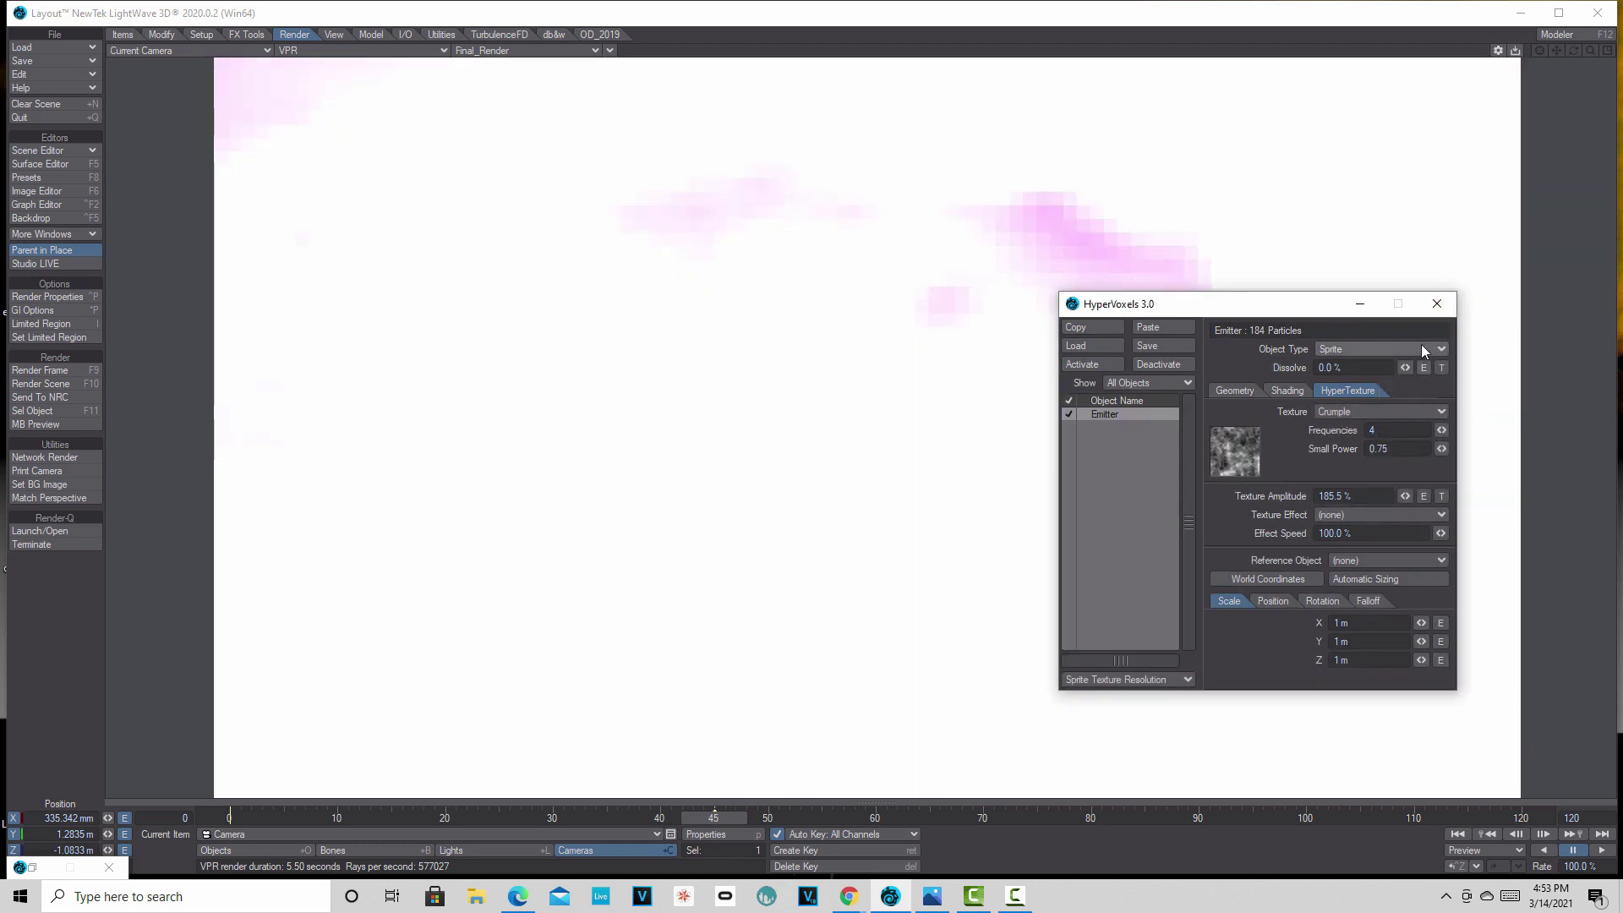
{"action": "left_click", "coordinate": [1432, 411]}
{"action": "left_click", "coordinate": [1435, 488]}
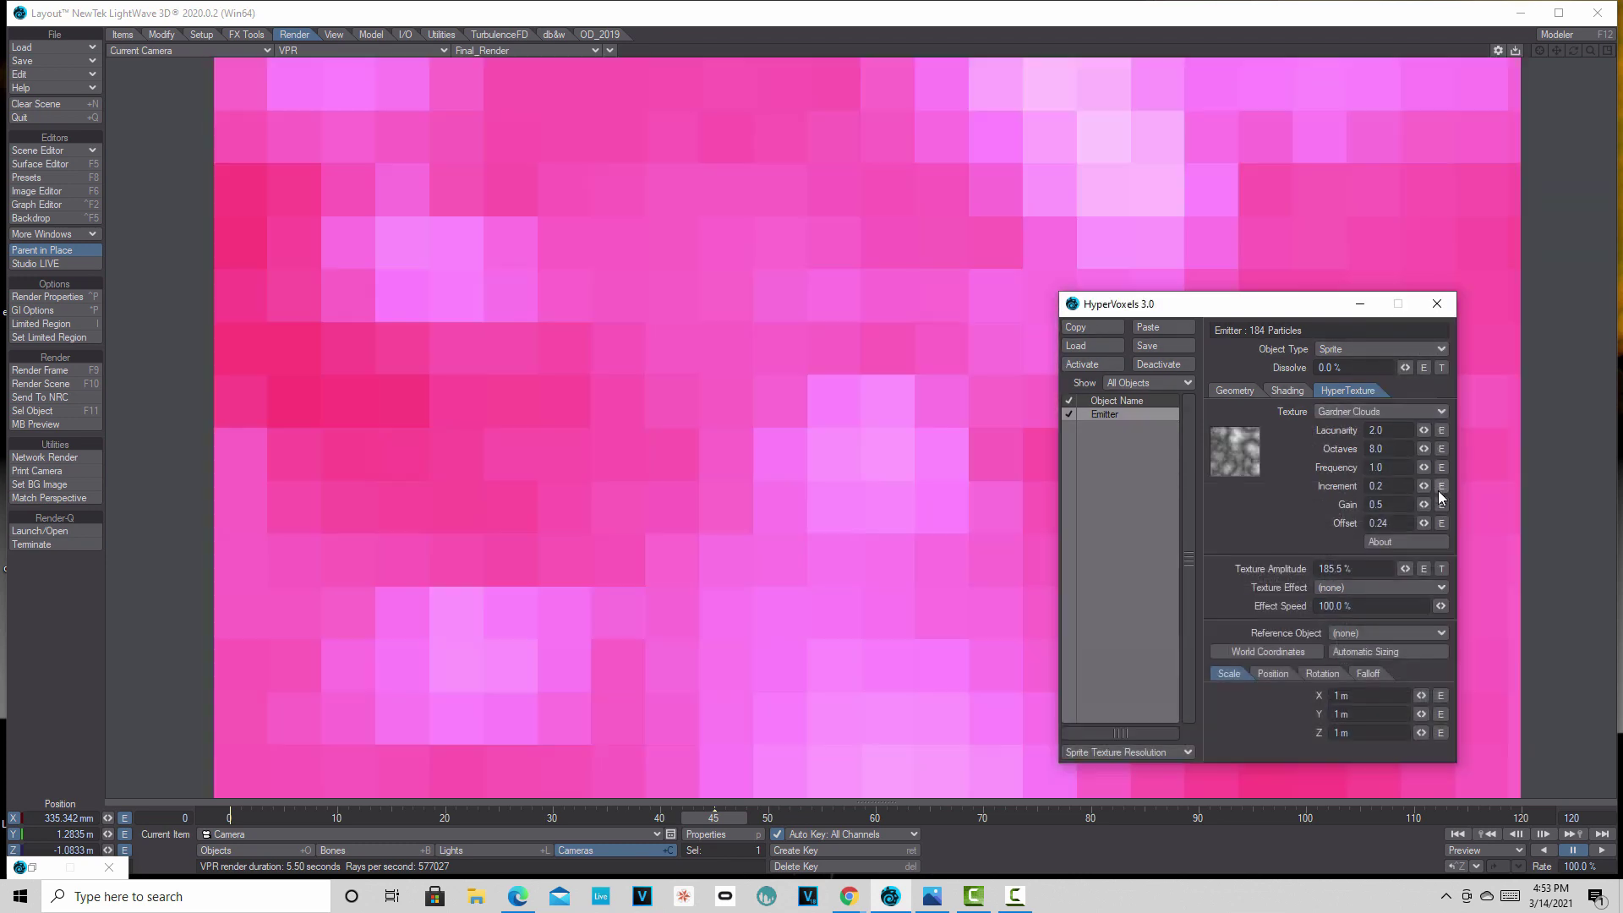
{"action": "left_click", "coordinate": [1433, 413]}
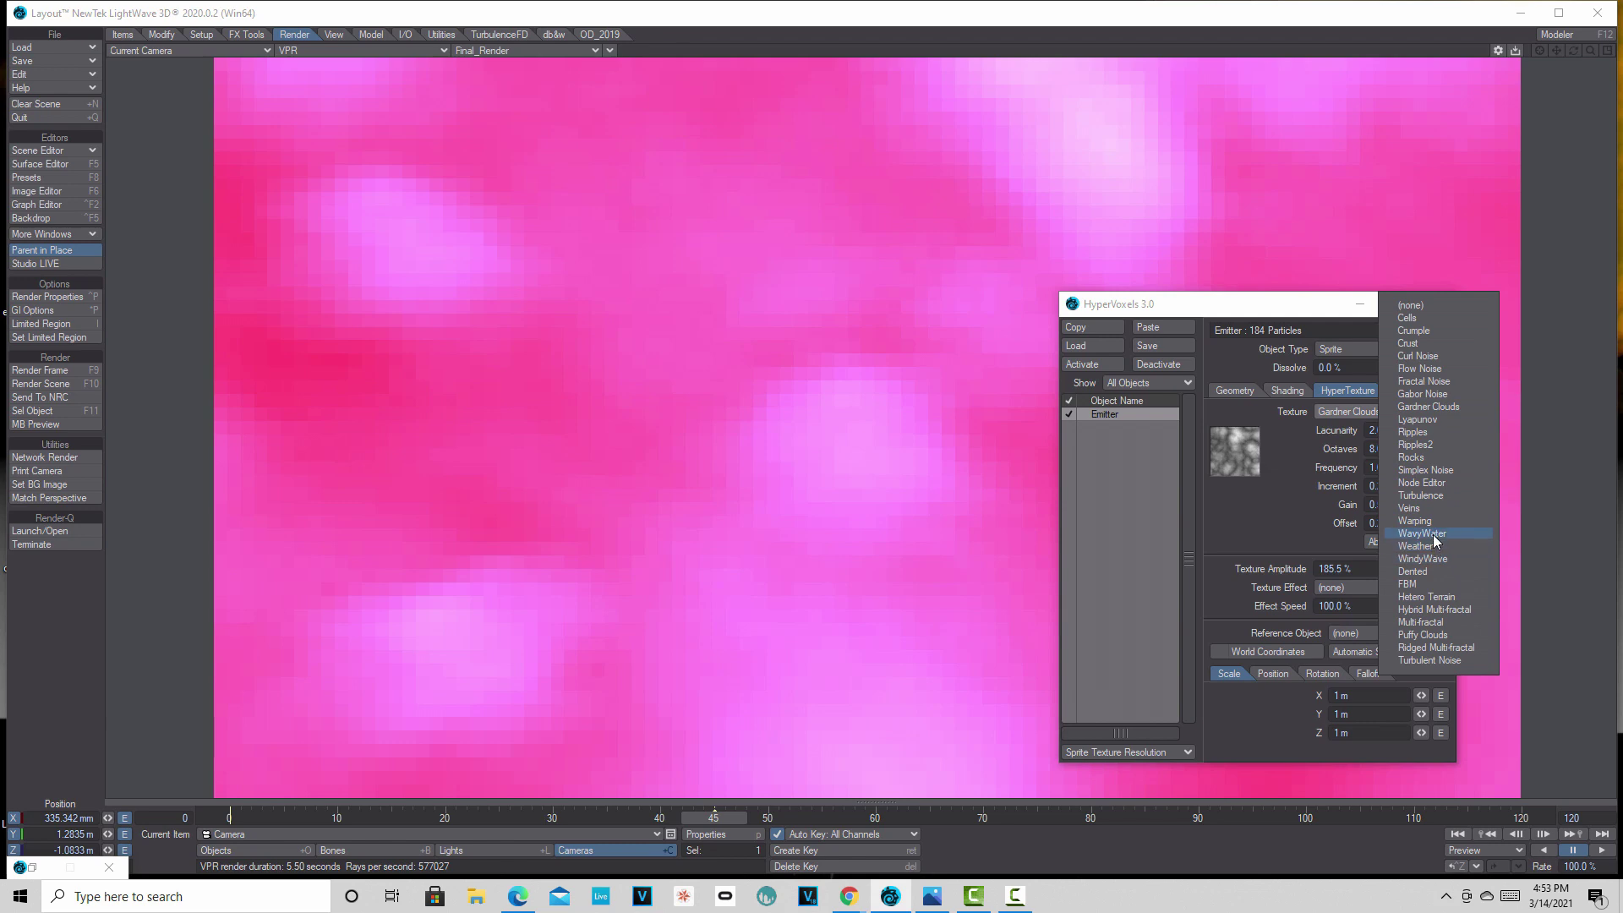
{"action": "left_click", "coordinate": [1437, 534]}
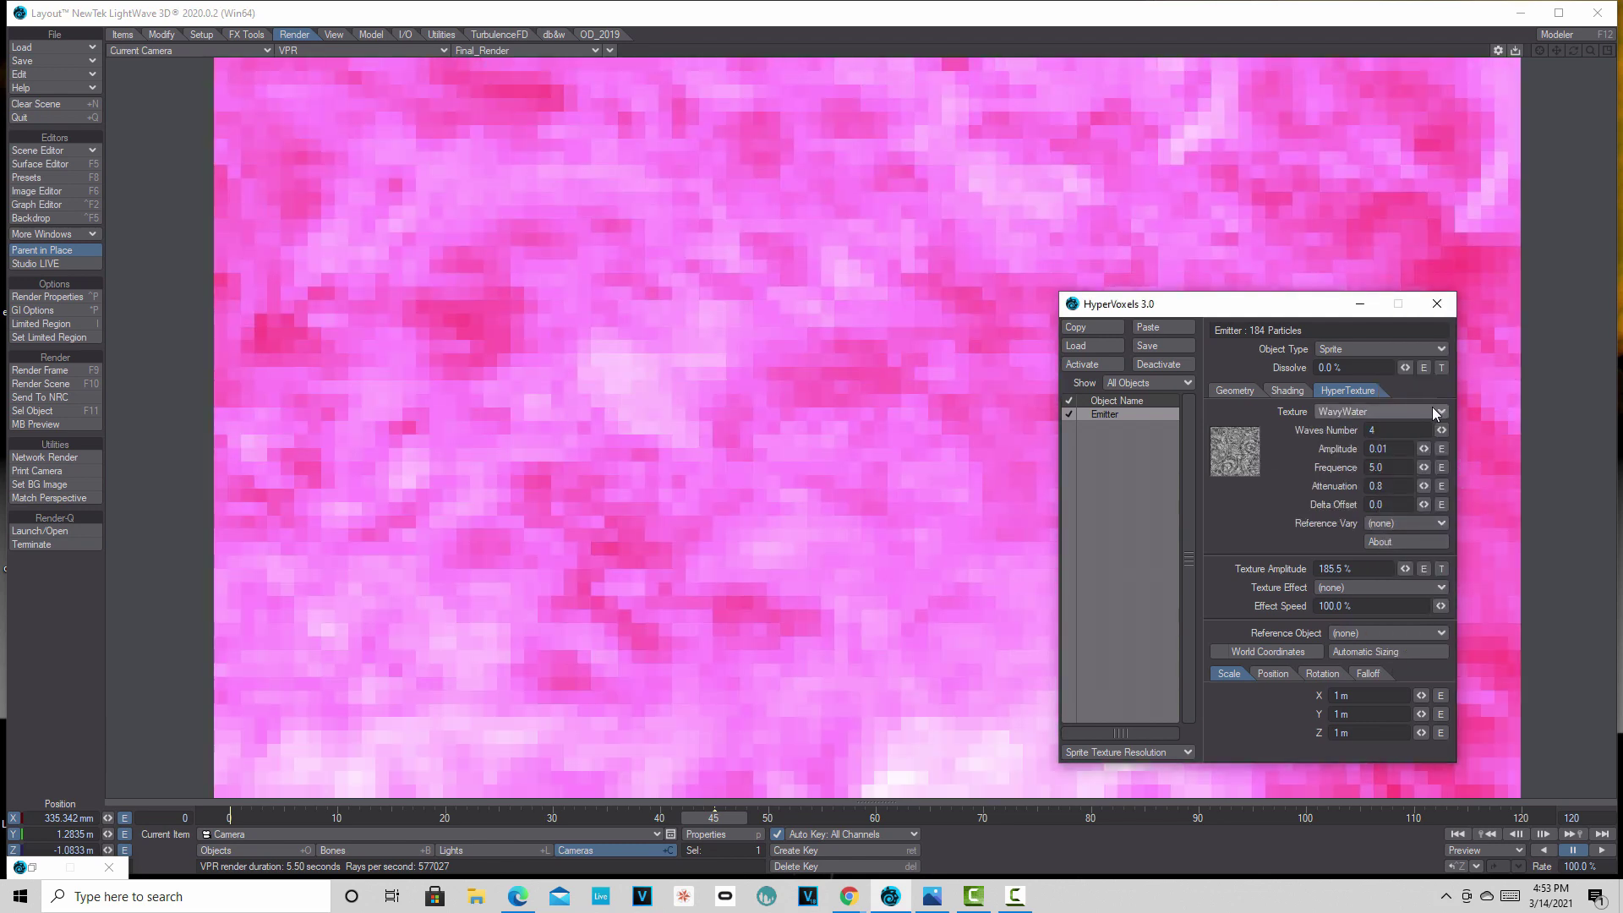
{"action": "left_click", "coordinate": [1438, 413]}
{"action": "left_click", "coordinate": [1429, 447]}
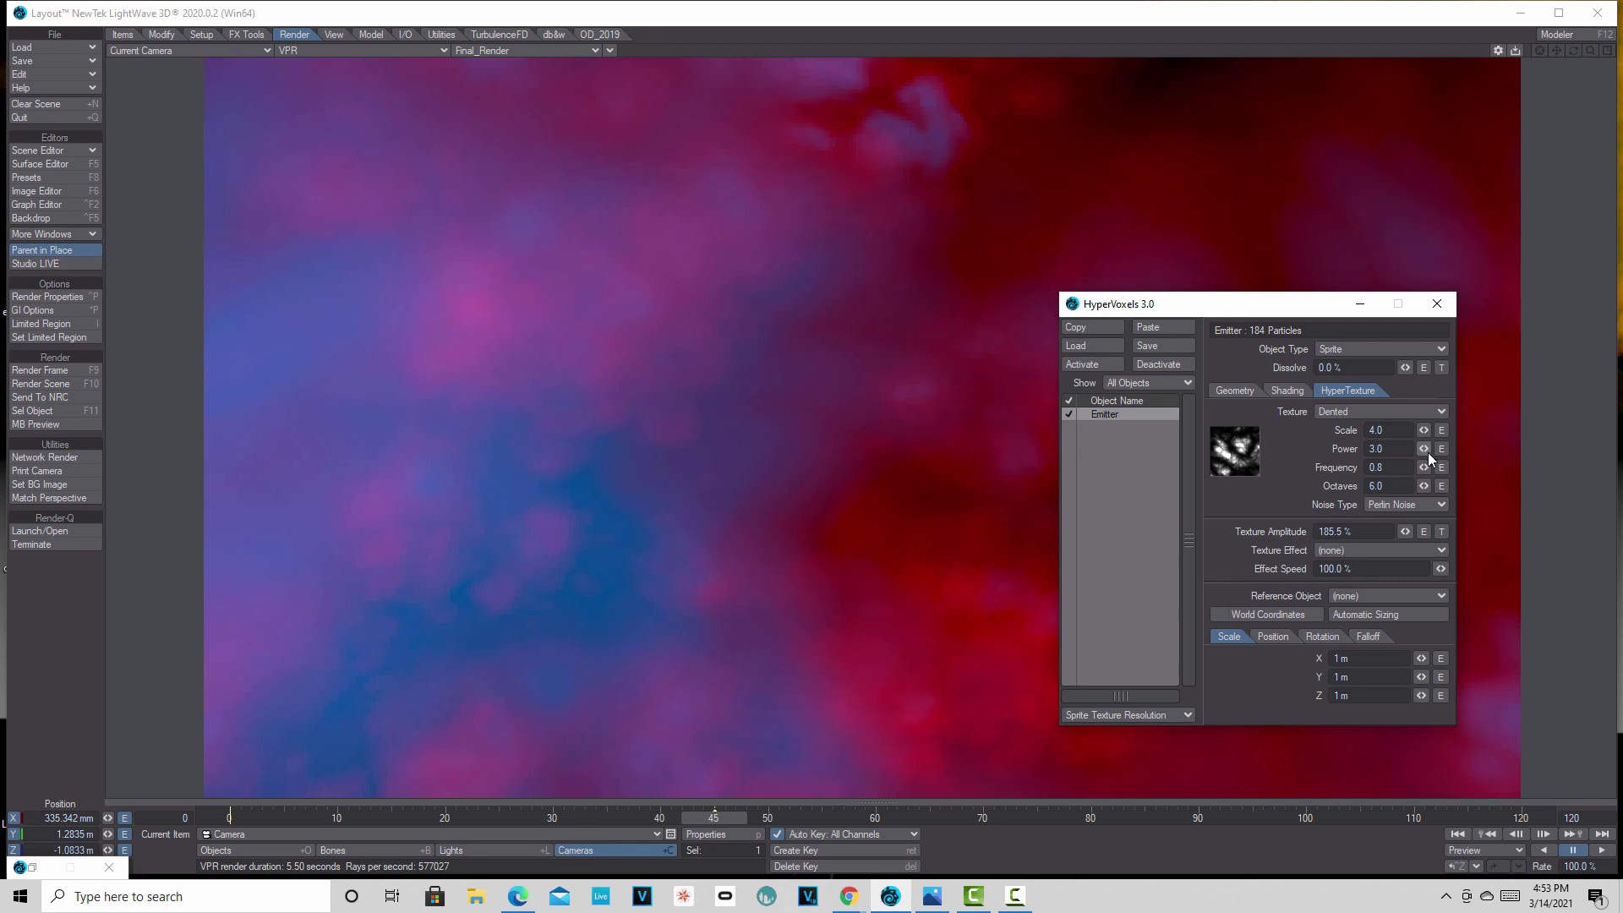
{"action": "left_click", "coordinate": [1436, 414]}
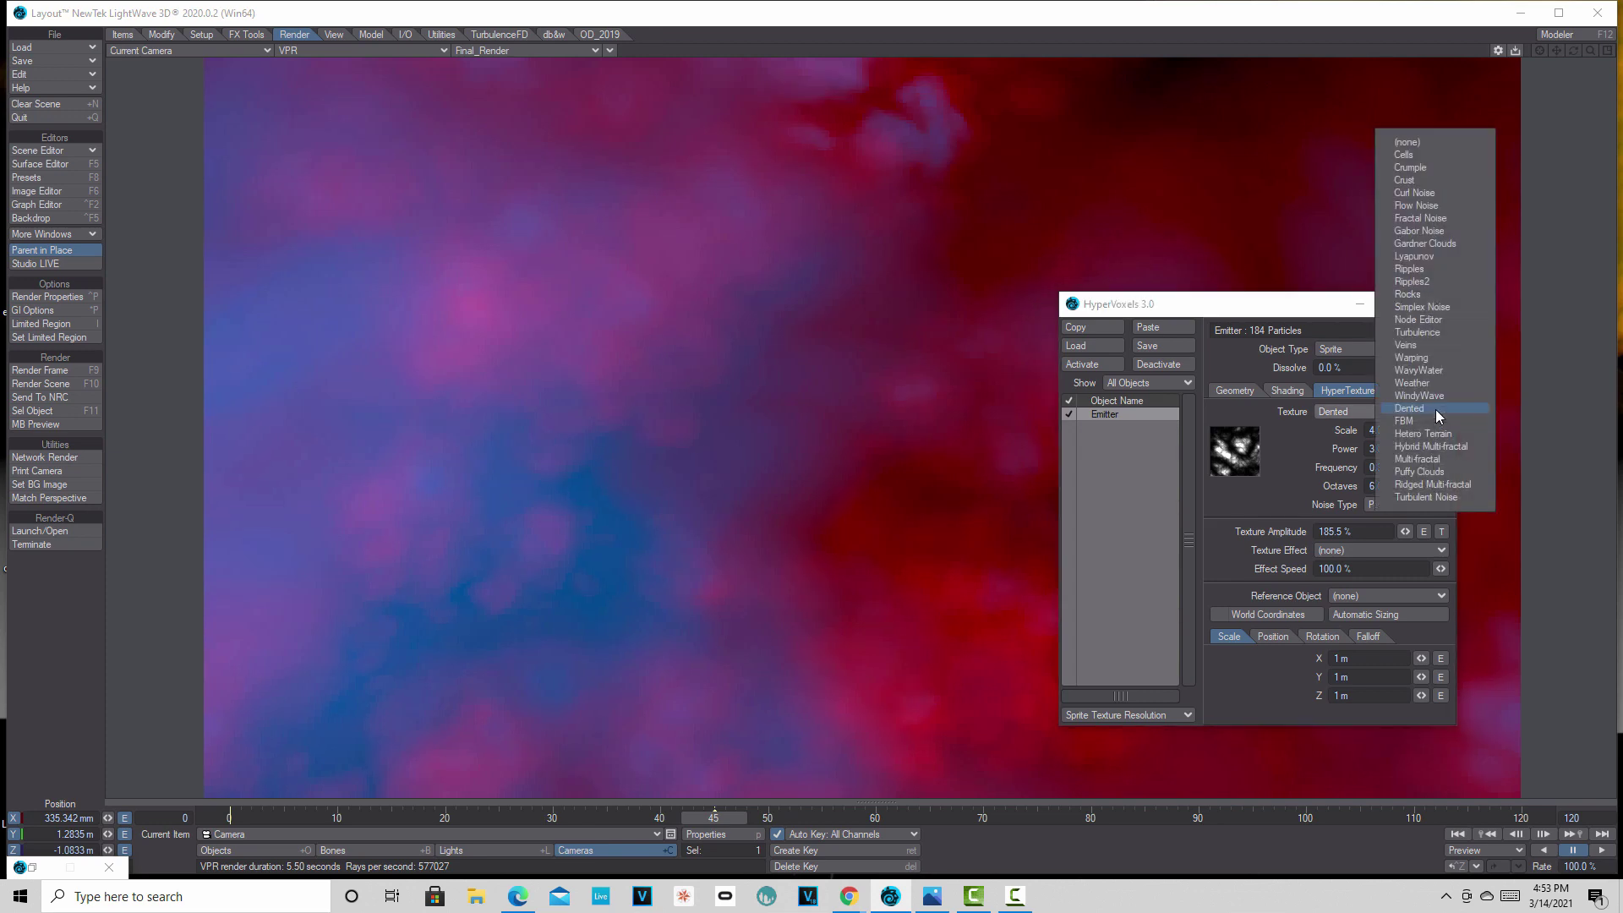
{"action": "left_click", "coordinate": [1432, 343]}
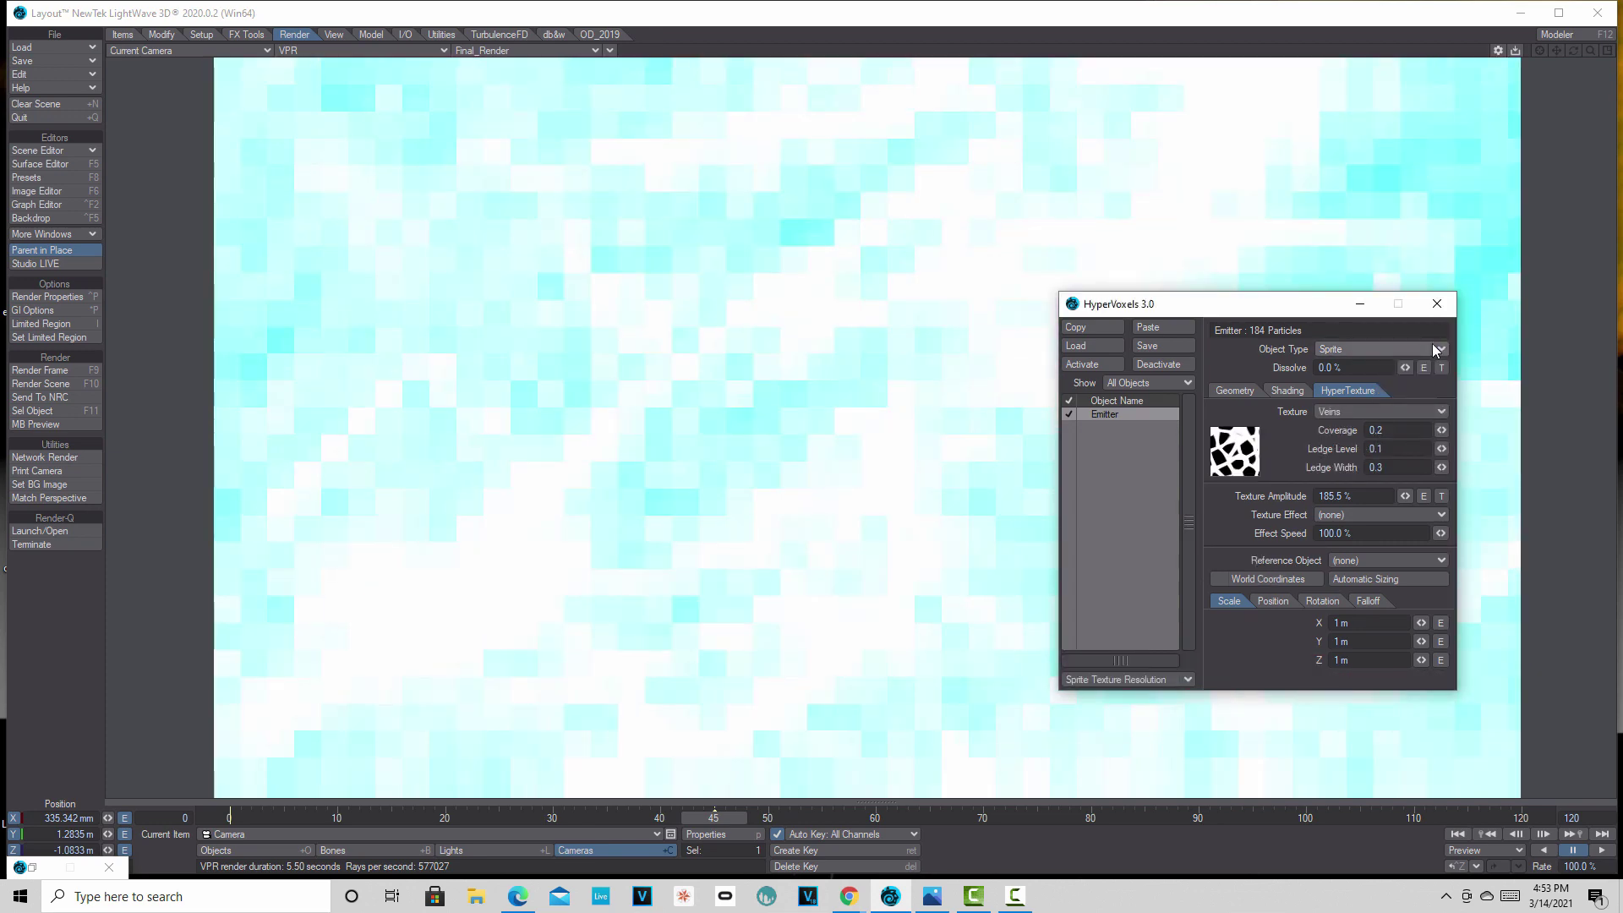
- Switch the emitter's hypertexture back to Dented and move the HyperVoxels window clear of the render preview
{"action": "left_click", "coordinate": [1435, 411]}
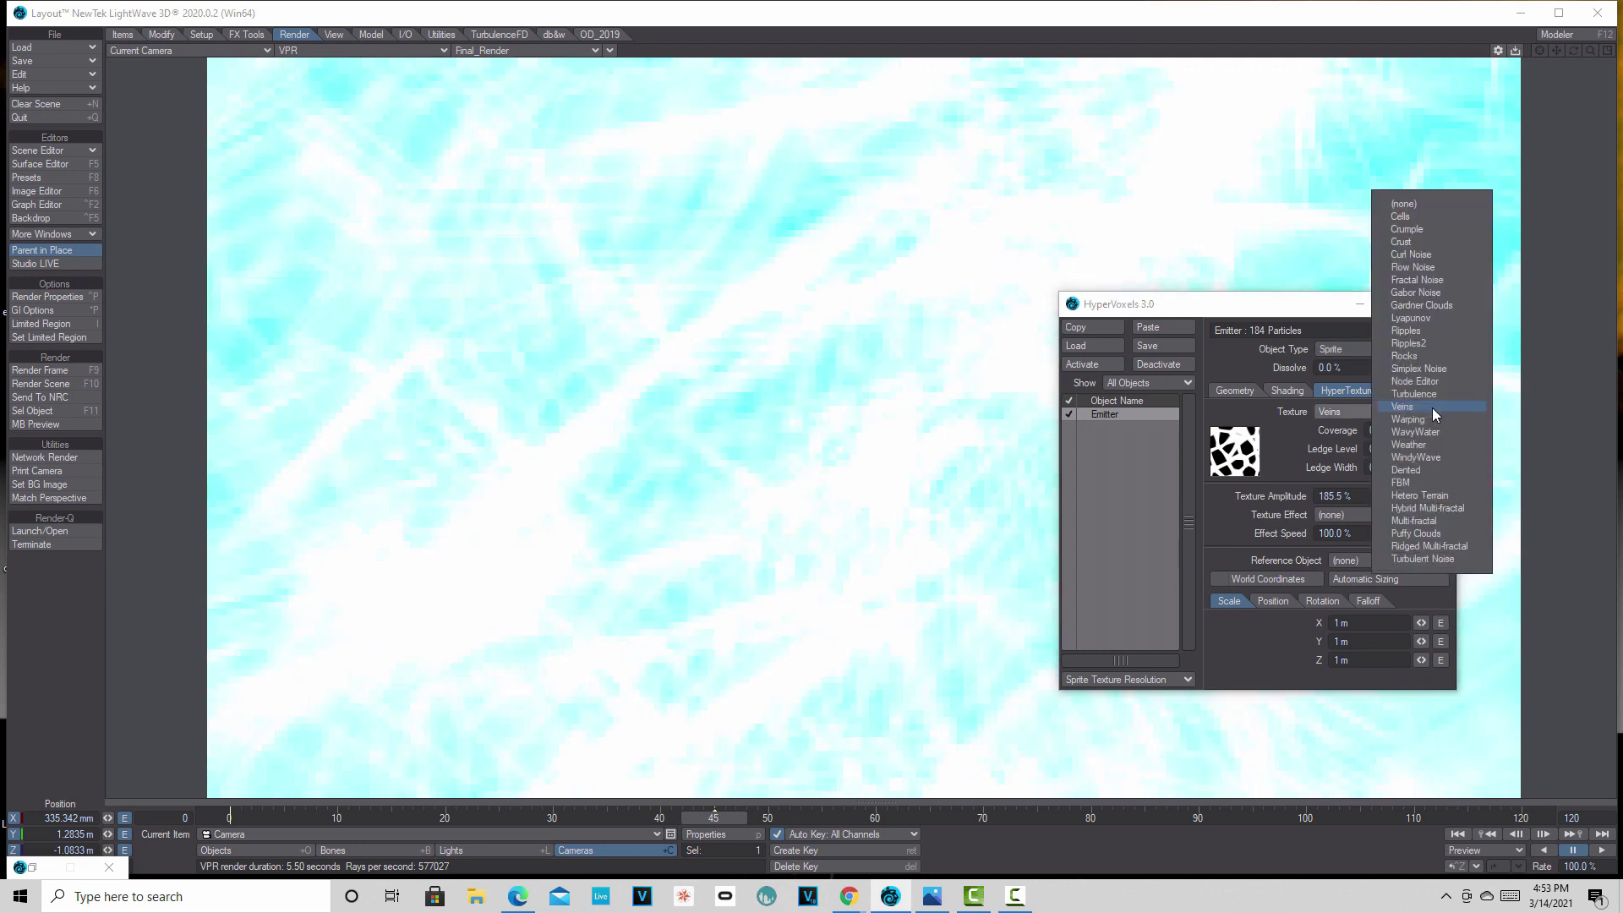
{"action": "left_click", "coordinate": [1428, 474]}
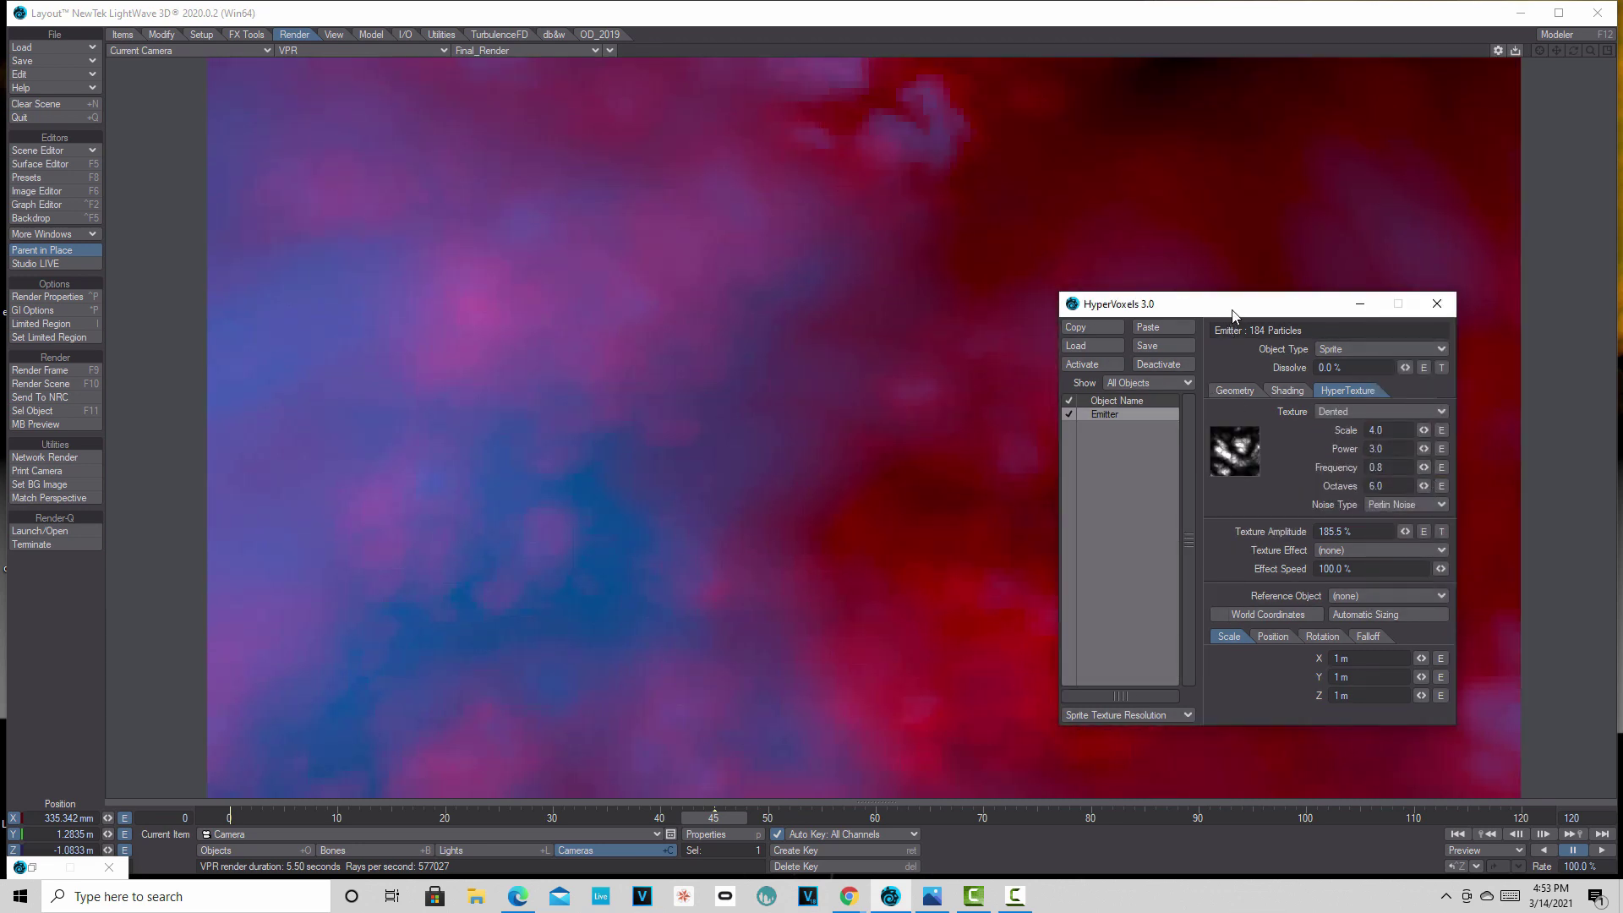
{"action": "left_click_drag", "start_coordinate": [1238, 304], "coordinate": [1481, 642]}
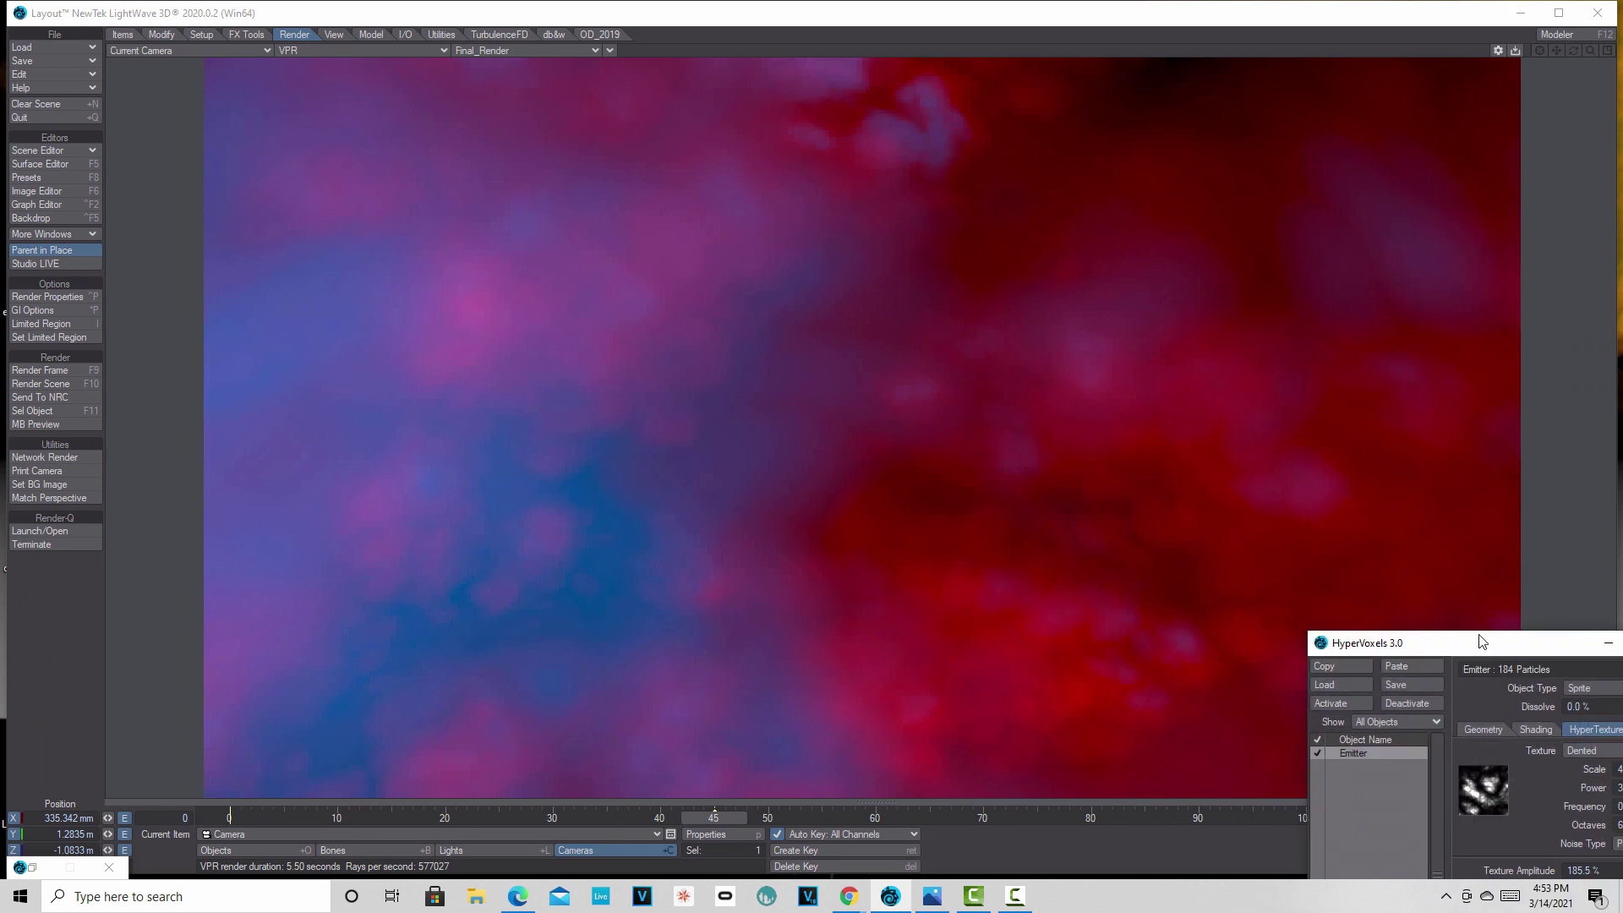